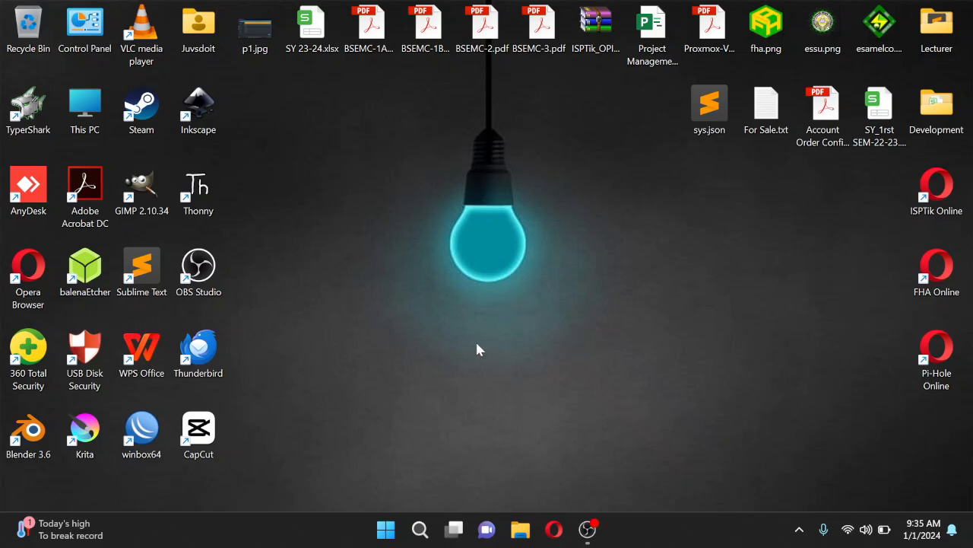
Launch Oracle VM VirtualBox from a Start search for 'vir' and select the ISPTik-v2.3 machine
click(386, 529)
click(343, 70)
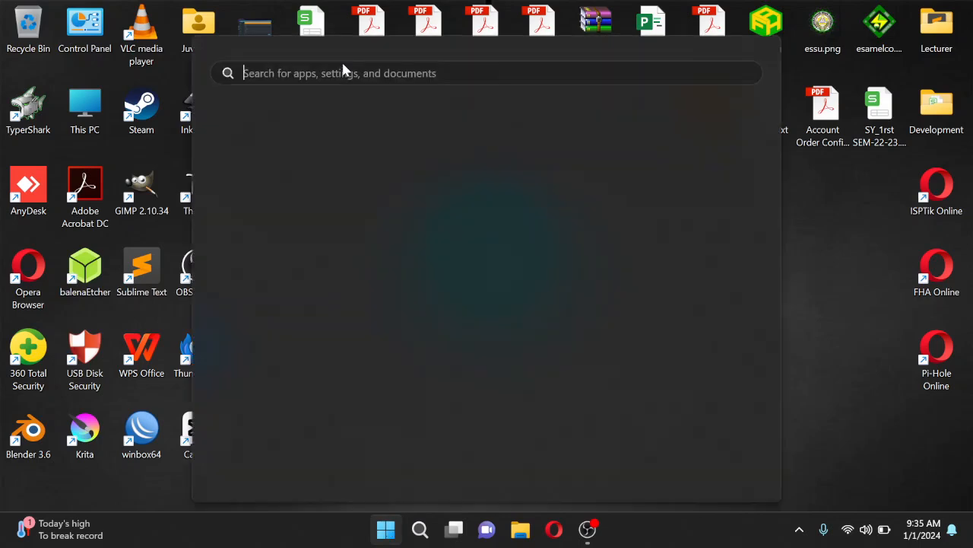
text(vir)
click(291, 197)
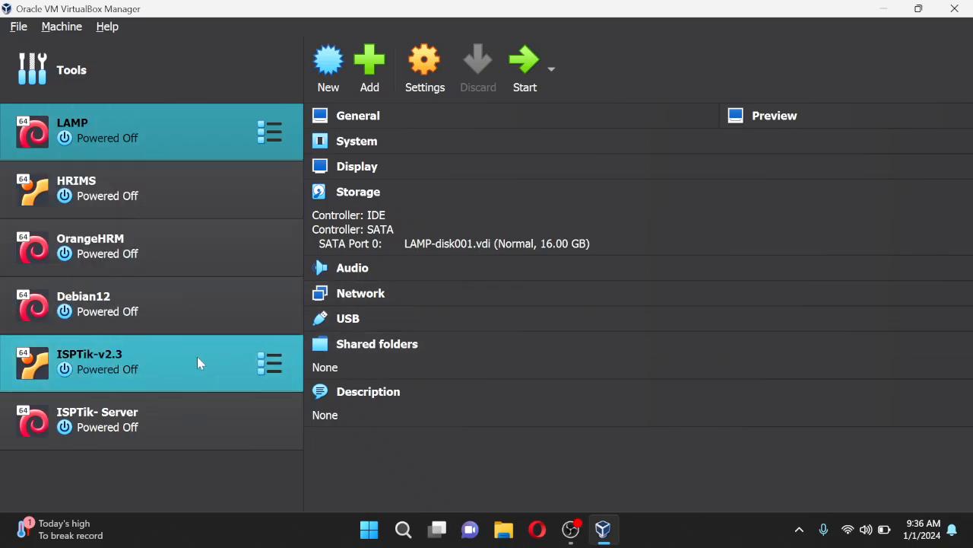
click(140, 354)
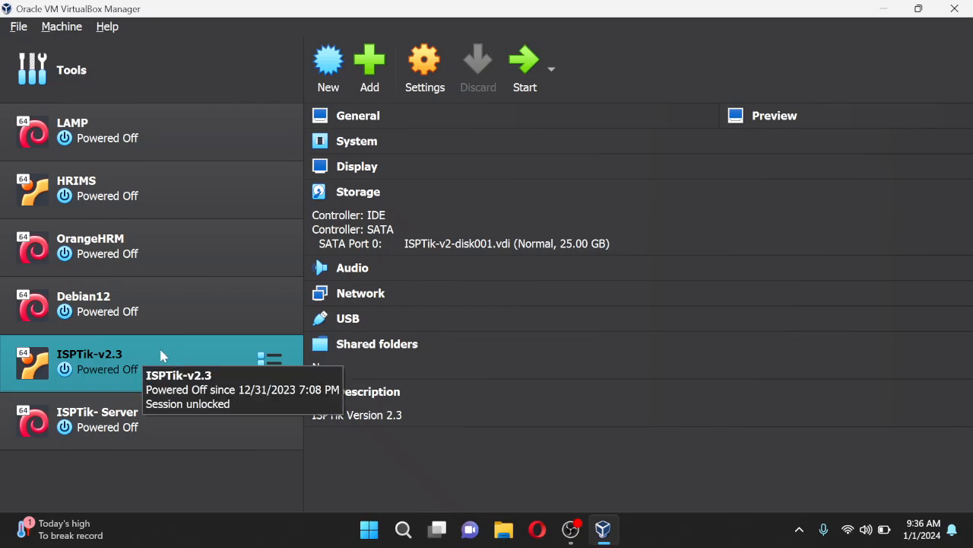
Import Documents\ISPTik-v2.3.ova as a virtual appliance and start the new ISPTik-v2.3 machine
click(18, 28)
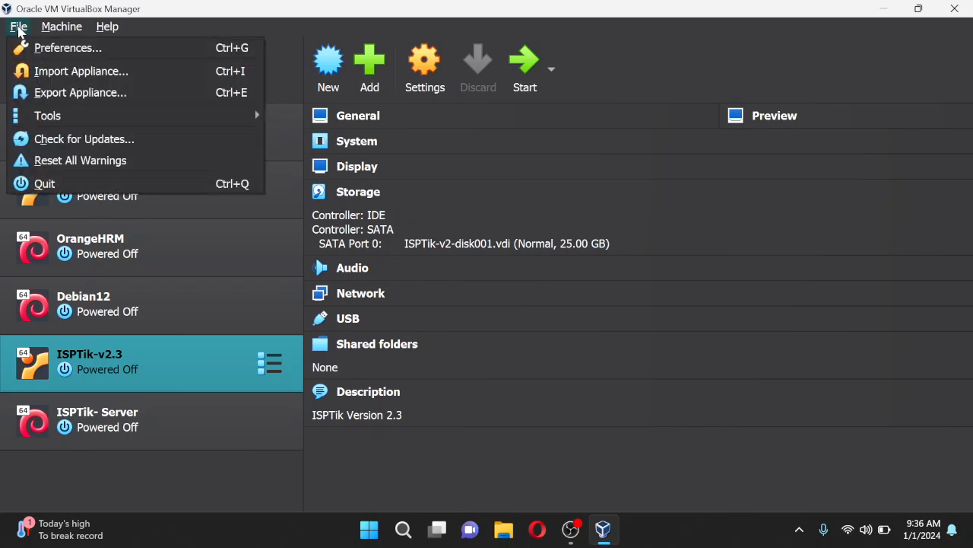
click(82, 72)
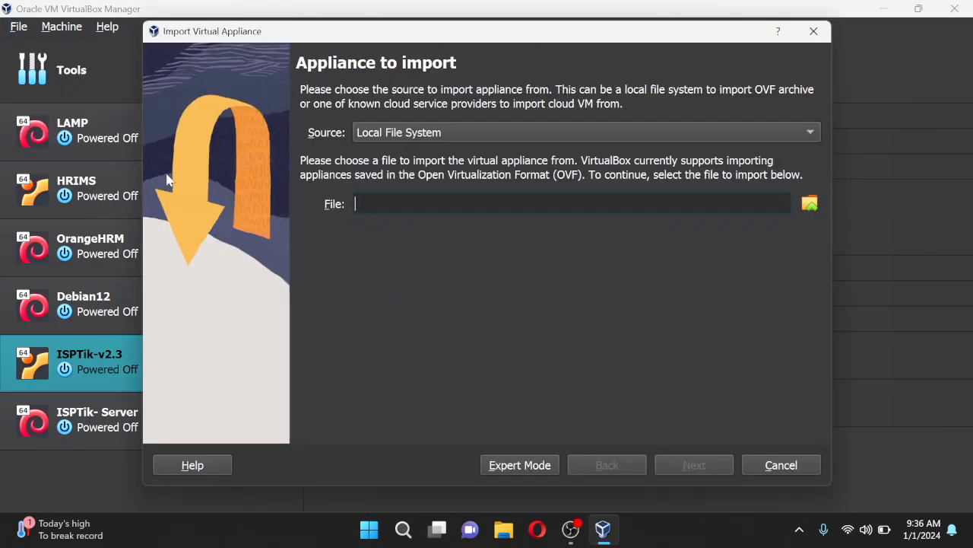
click(809, 203)
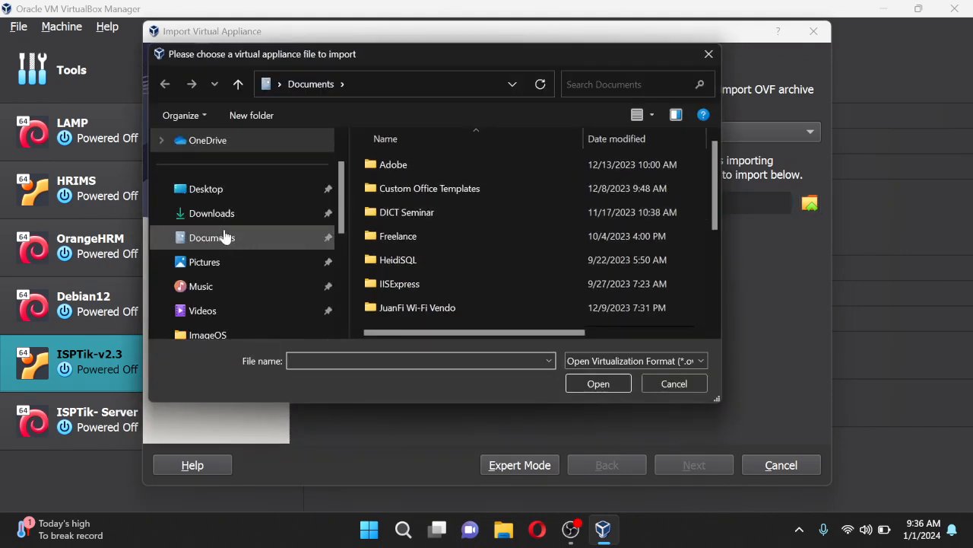
click(224, 237)
drag(715, 163, 713, 283)
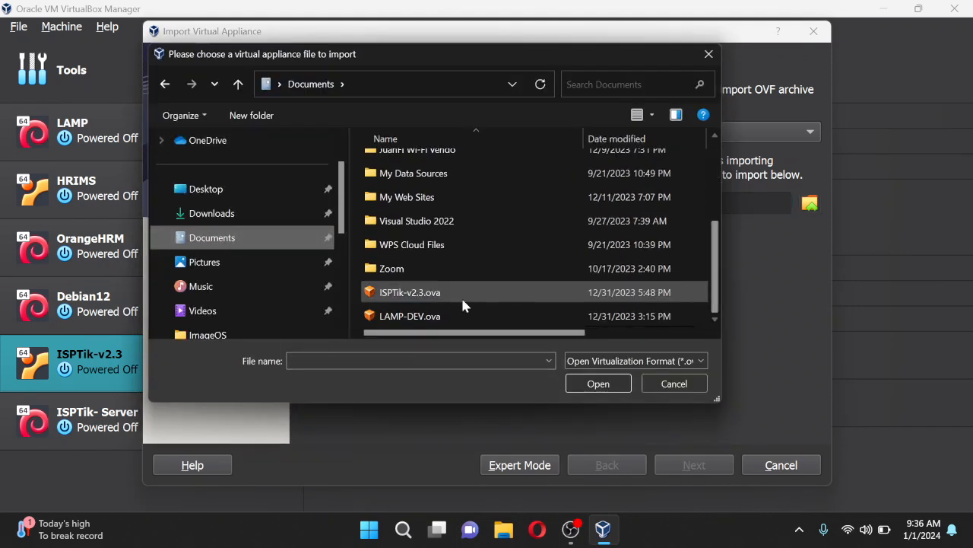
click(430, 298)
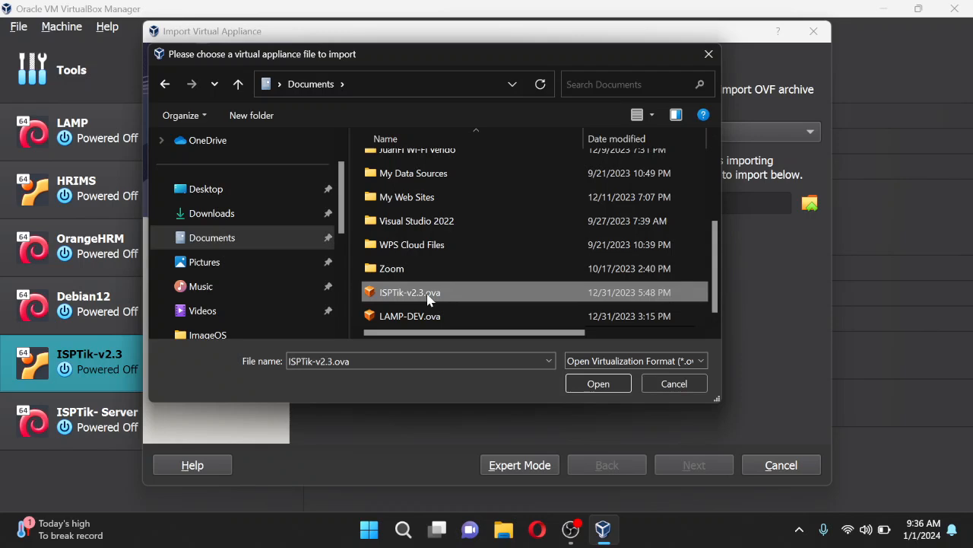
click(597, 385)
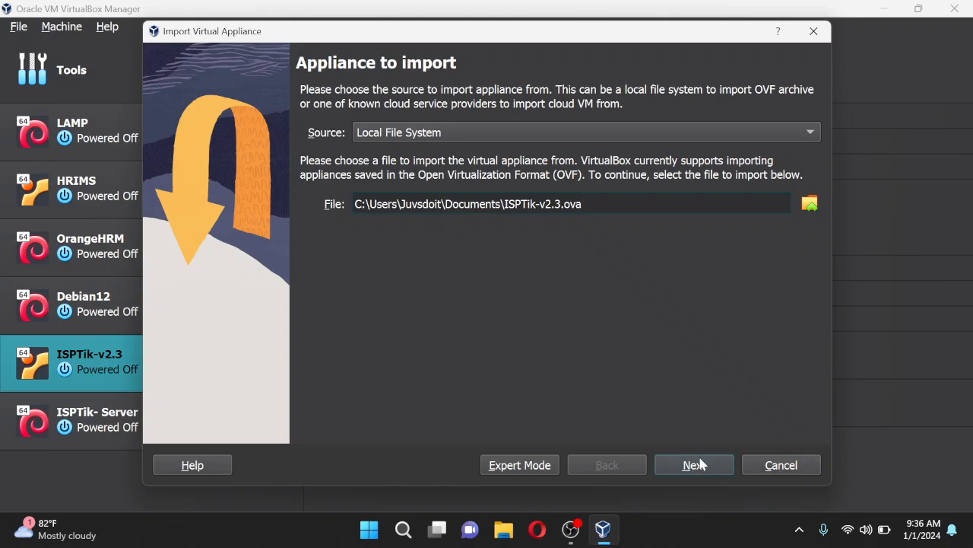
click(771, 466)
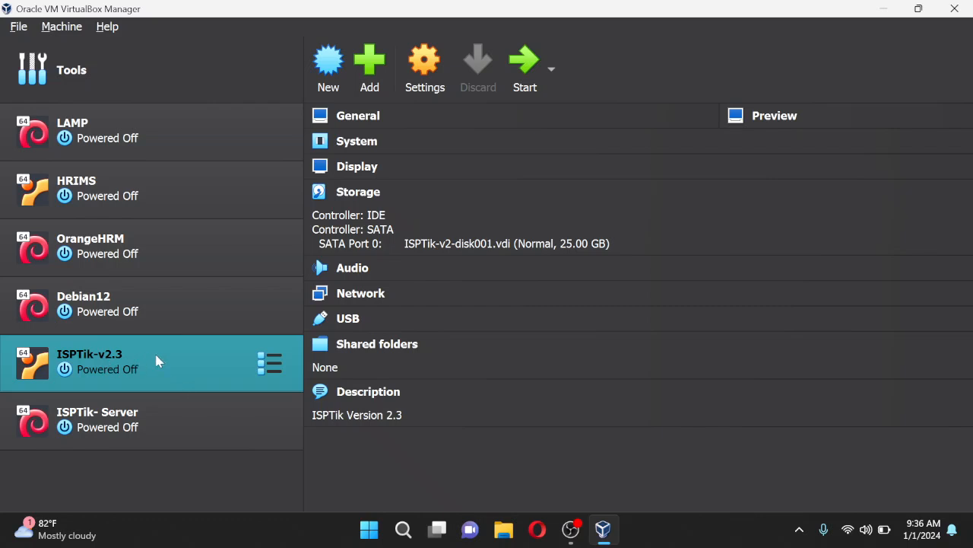
click(528, 61)
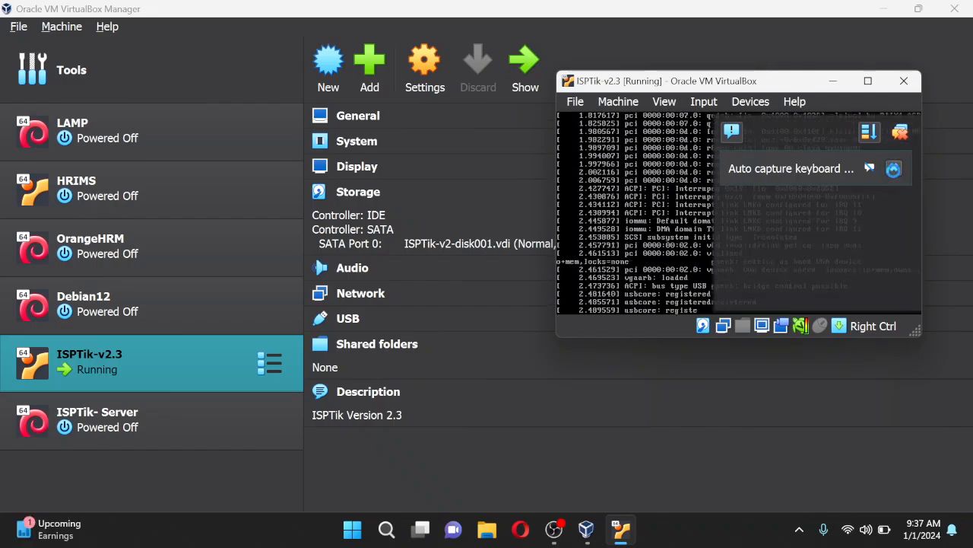
Dismiss the Auto capture keyboard notification while ISPTik-v2.3 boots
click(894, 168)
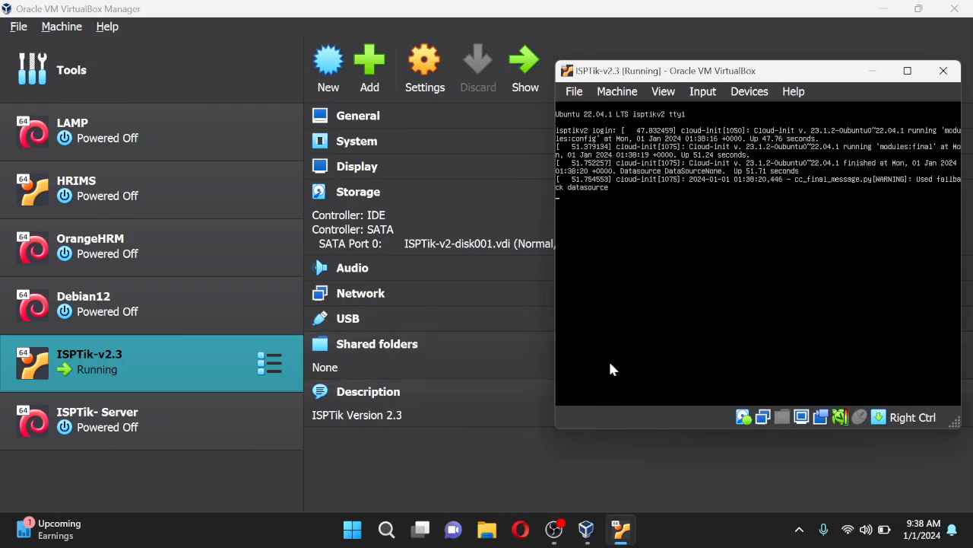
Bring up the VM's console login prompt, then minimize the VM window and the VirtualBox Manager
key(Return)
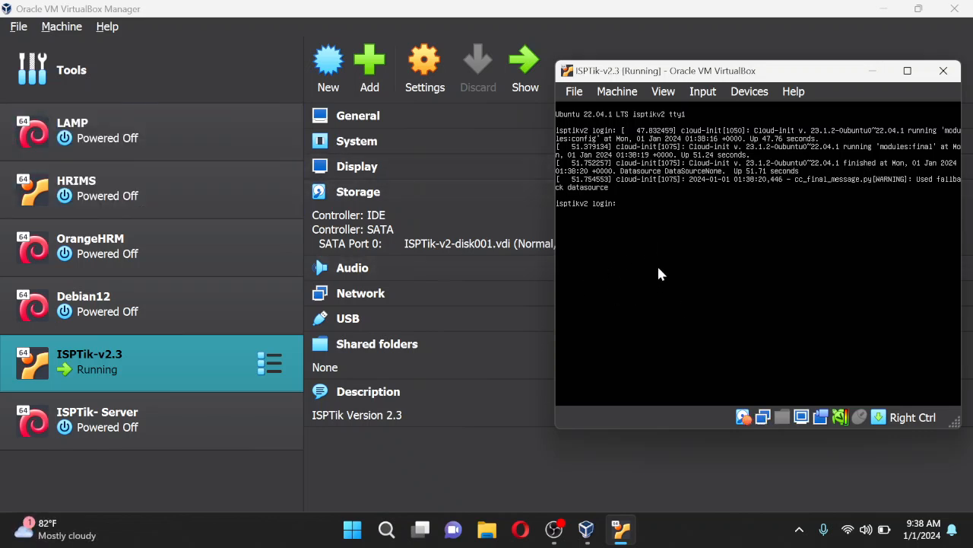
drag(776, 71, 743, 71)
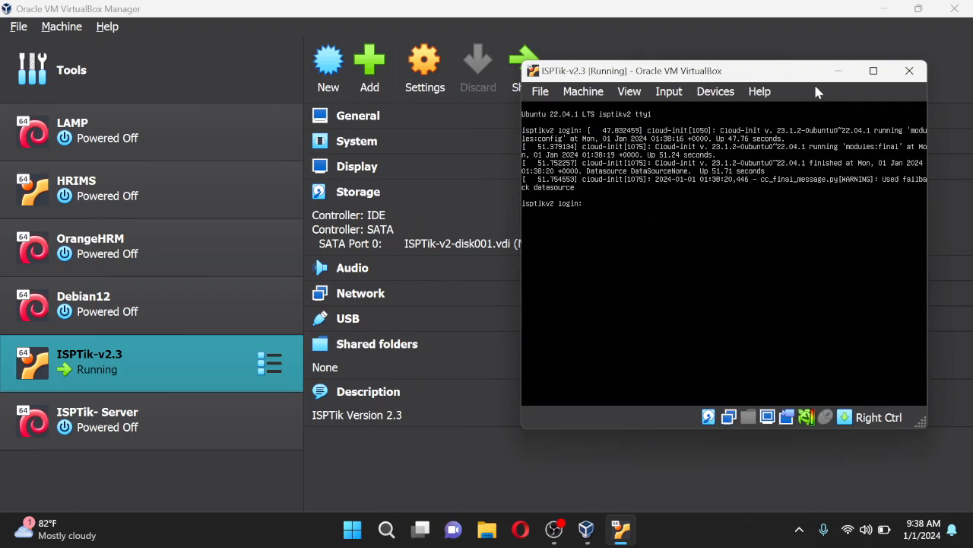
click(839, 70)
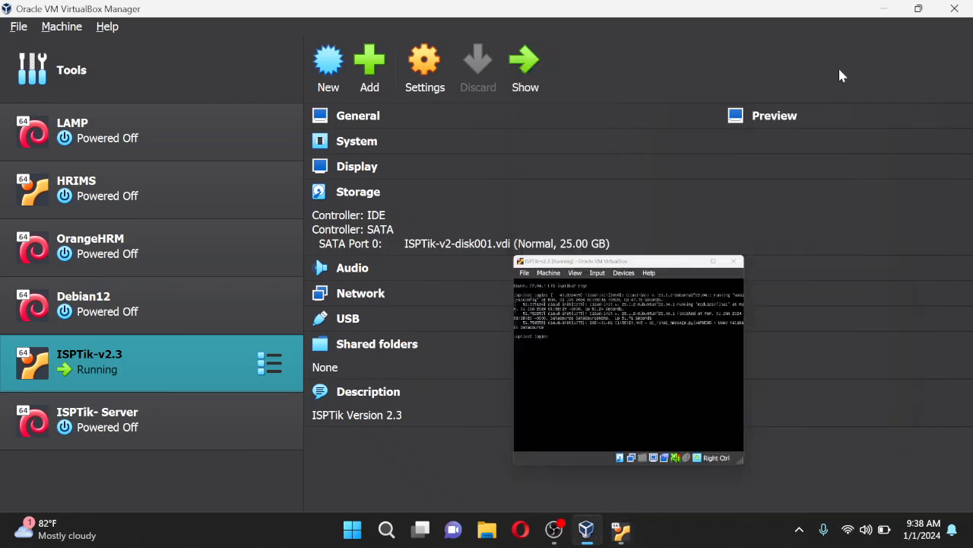
click(885, 11)
Refresh the desktop twice, keep the VM window hidden, and launch Opera from the taskbar
right_click(494, 222)
click(563, 286)
right_click(499, 225)
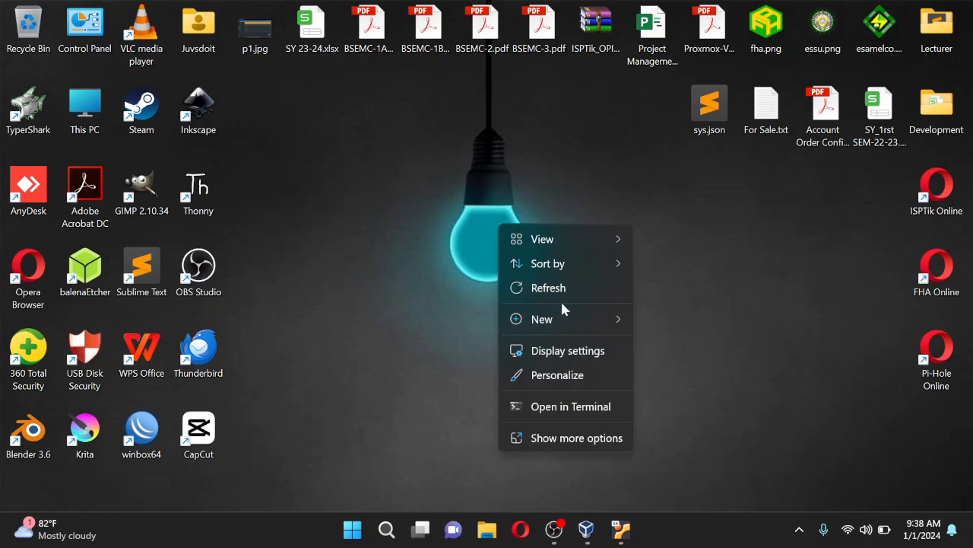
click(566, 290)
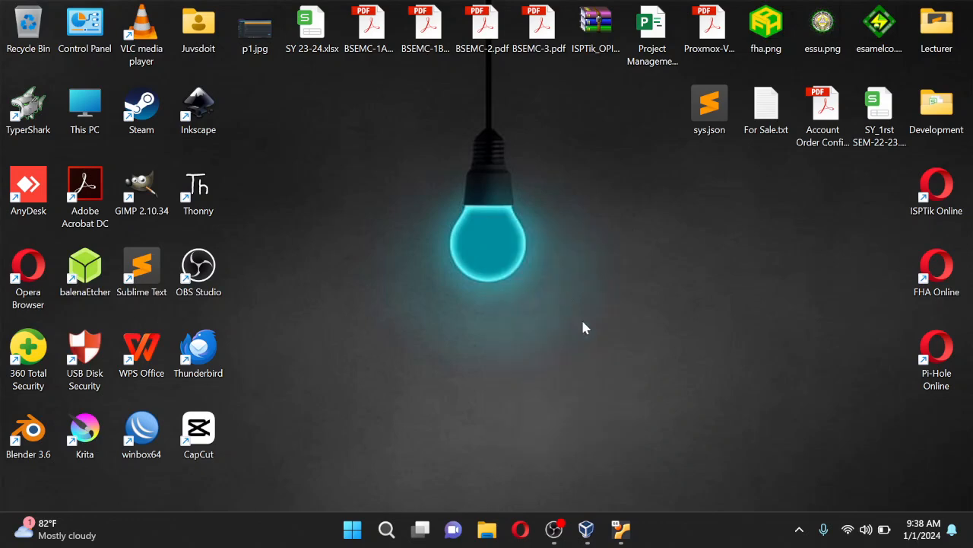
click(631, 536)
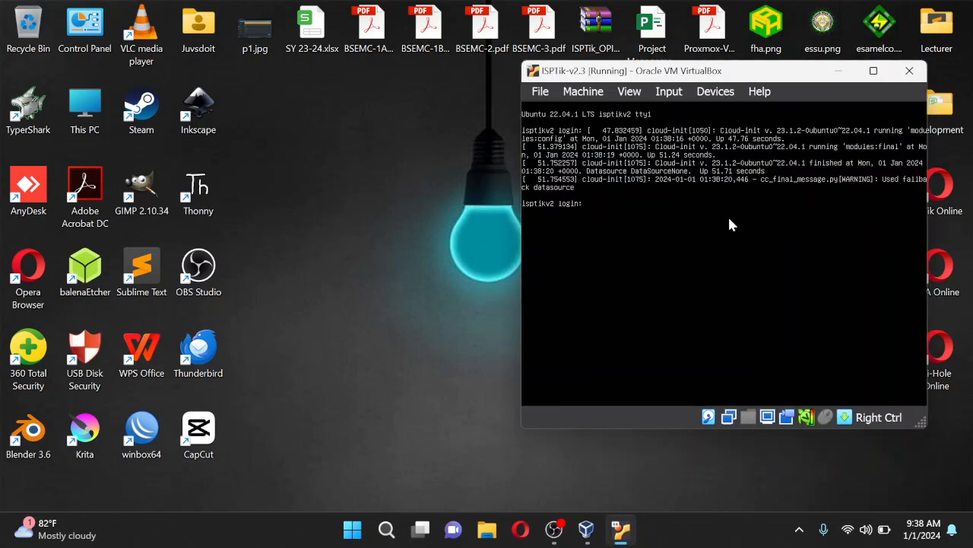
click(841, 70)
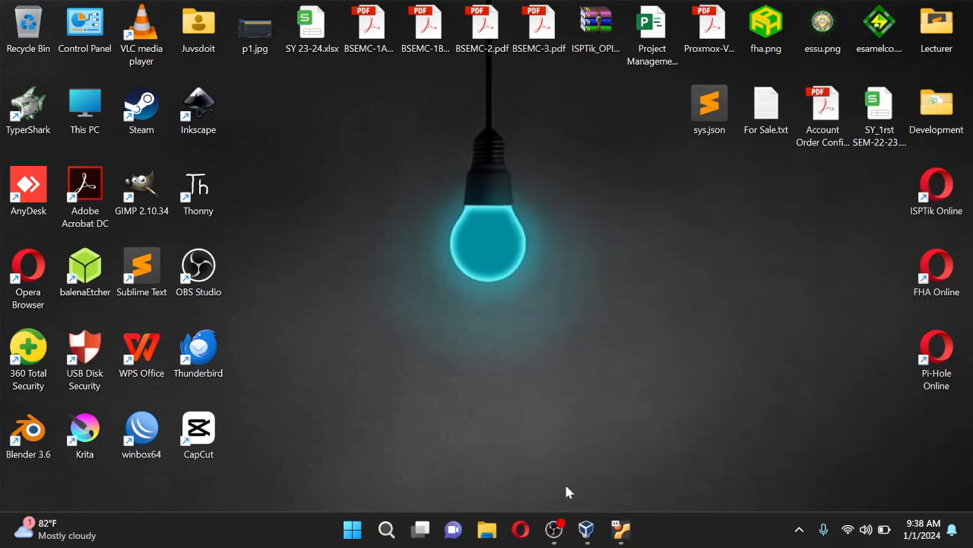
click(520, 534)
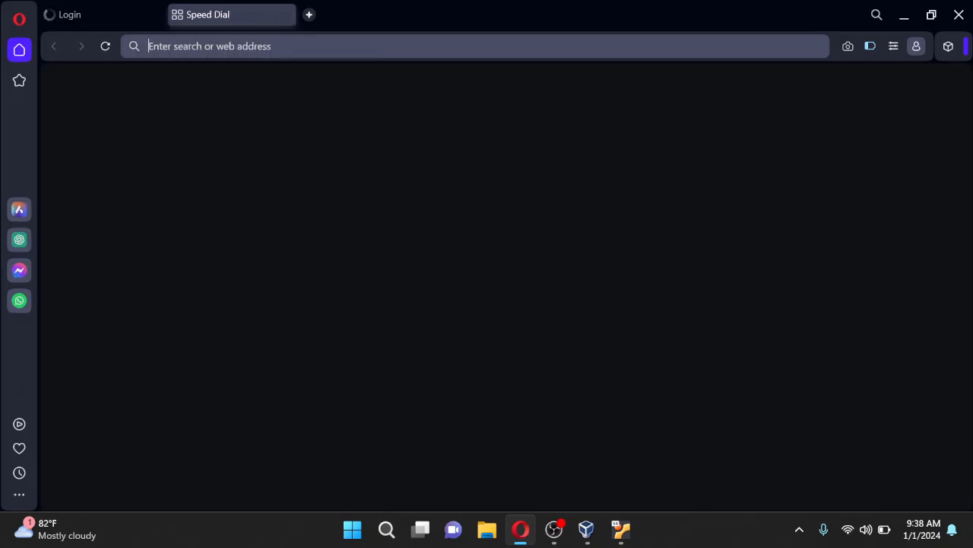
Load localhost in Opera and close the old Login tab
text(local)
key(Return)
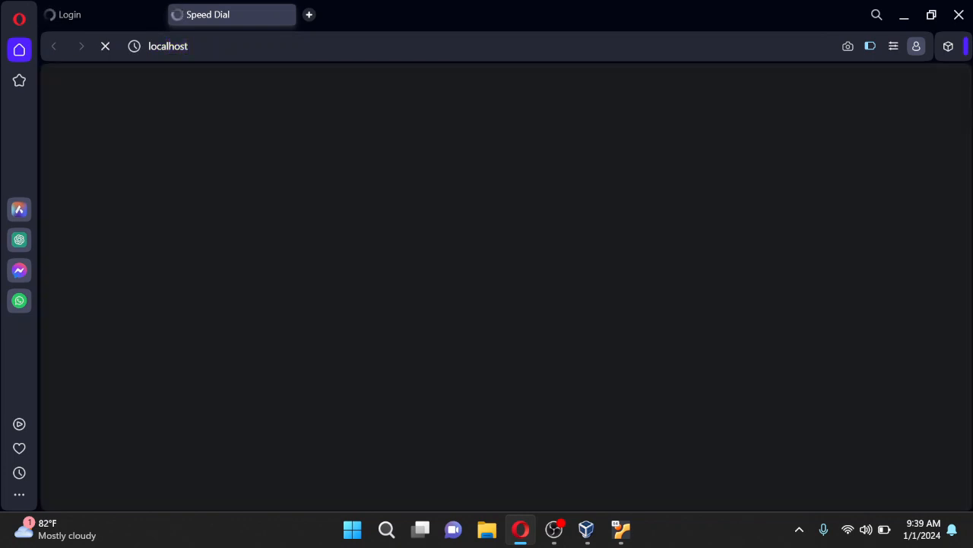
click(159, 15)
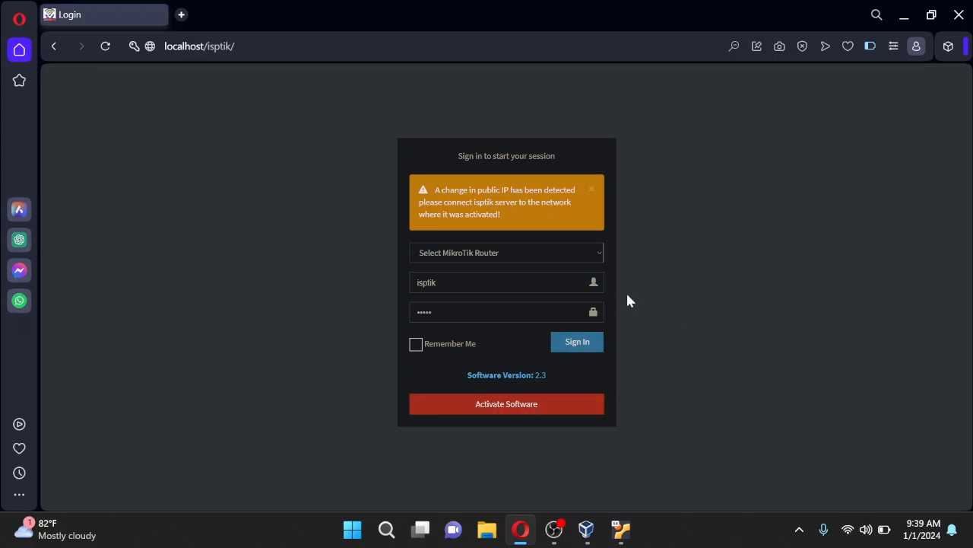
Sign in to ISPTik with the Main router selected and Remember Me ticked
click(599, 255)
click(444, 282)
click(658, 295)
click(477, 291)
click(440, 344)
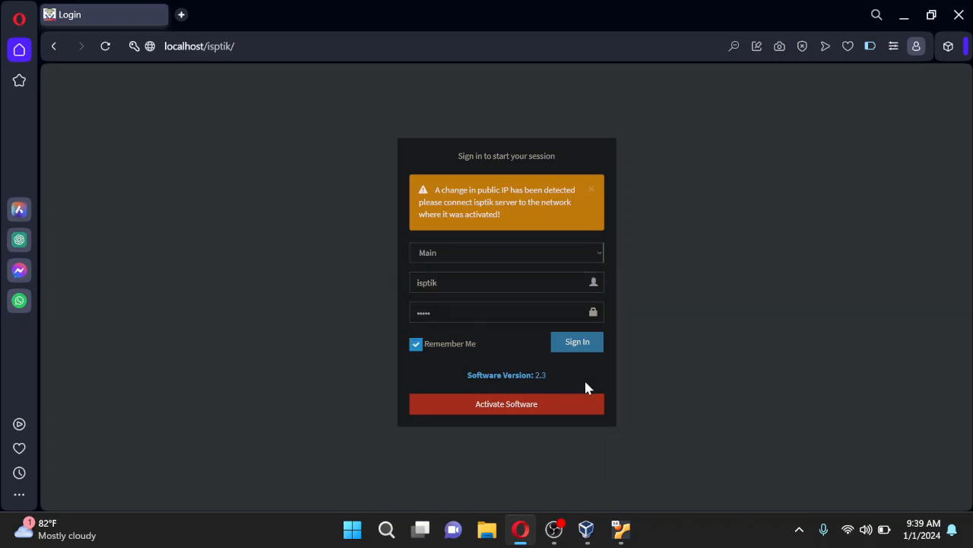
click(577, 342)
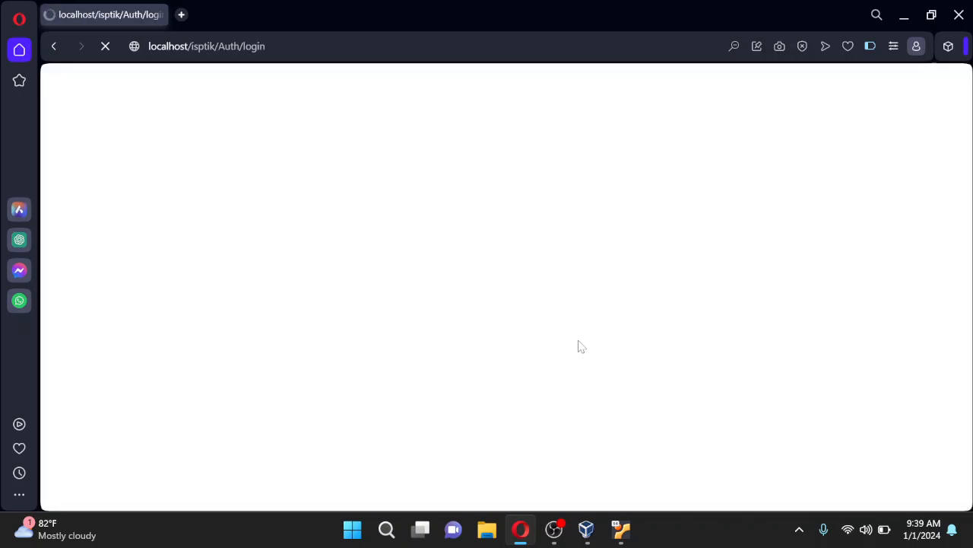
Dismiss the 'Unable to connect to Mikrotik' and review-your-entries alerts
click(657, 137)
click(651, 137)
click(650, 134)
click(645, 139)
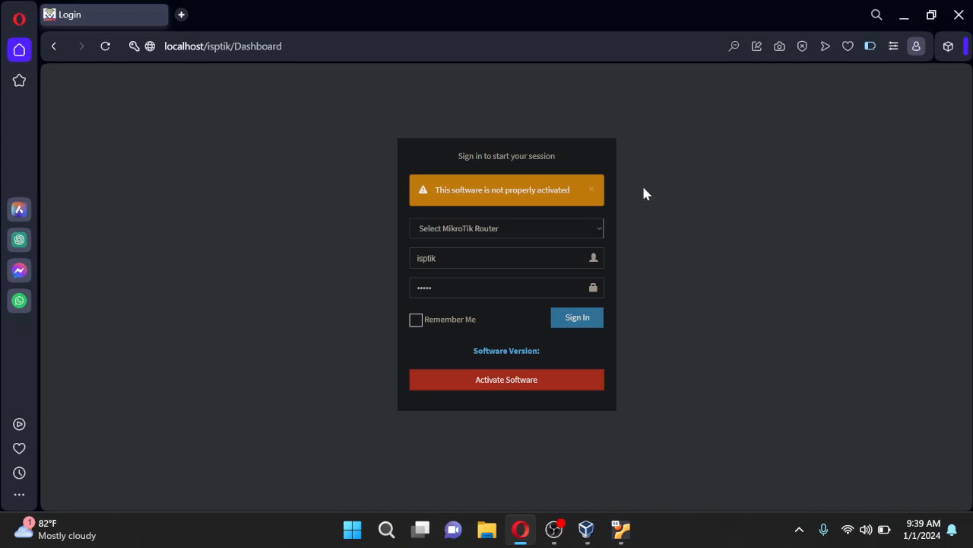
Reload the ISPTik login page and dismiss the connection error alerts again
click(106, 47)
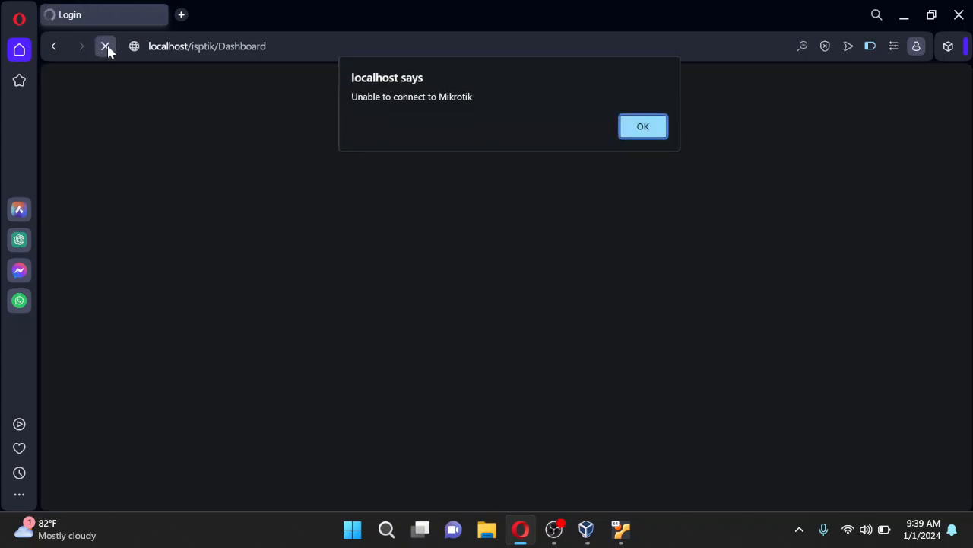
click(651, 129)
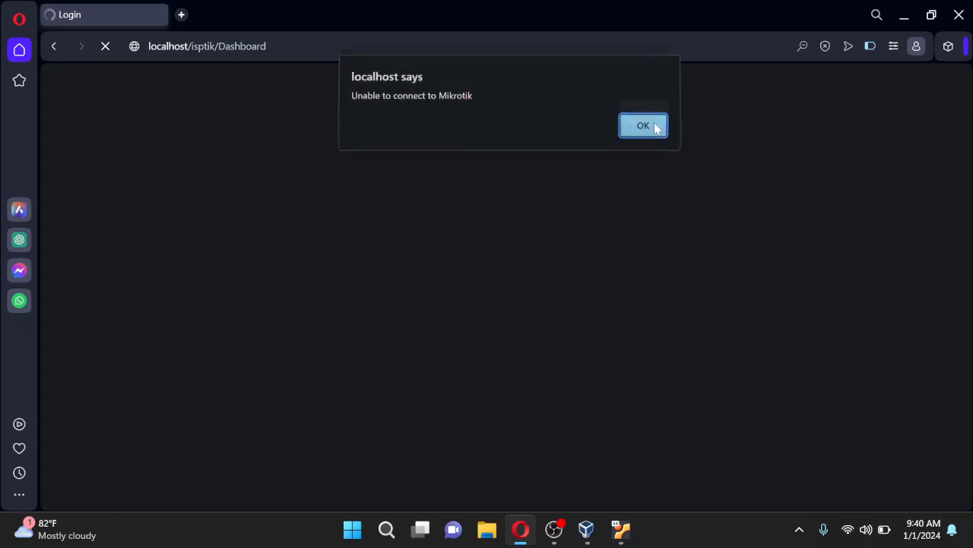
click(648, 137)
click(644, 133)
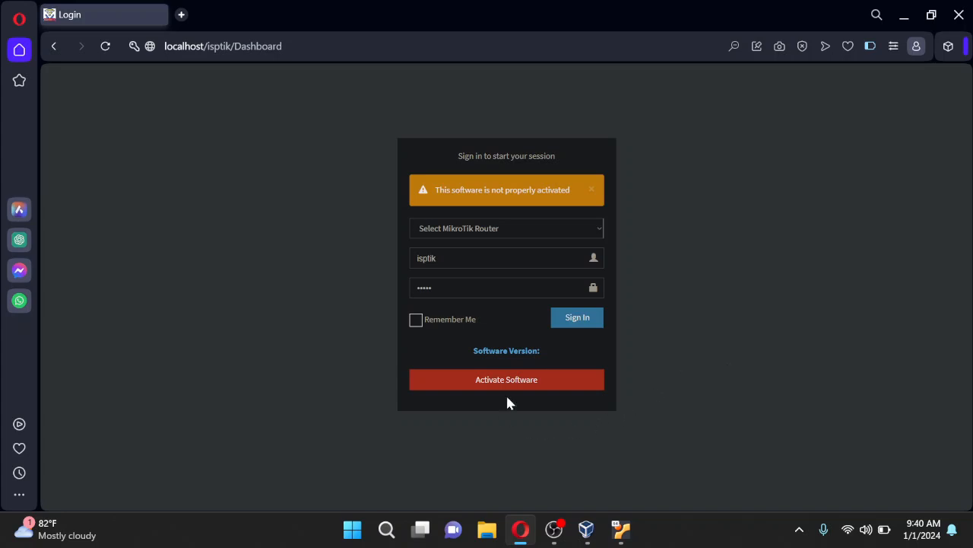
Minimize Opera and open the desktop's sys.json file in Sublime Text
click(905, 15)
double_click(707, 110)
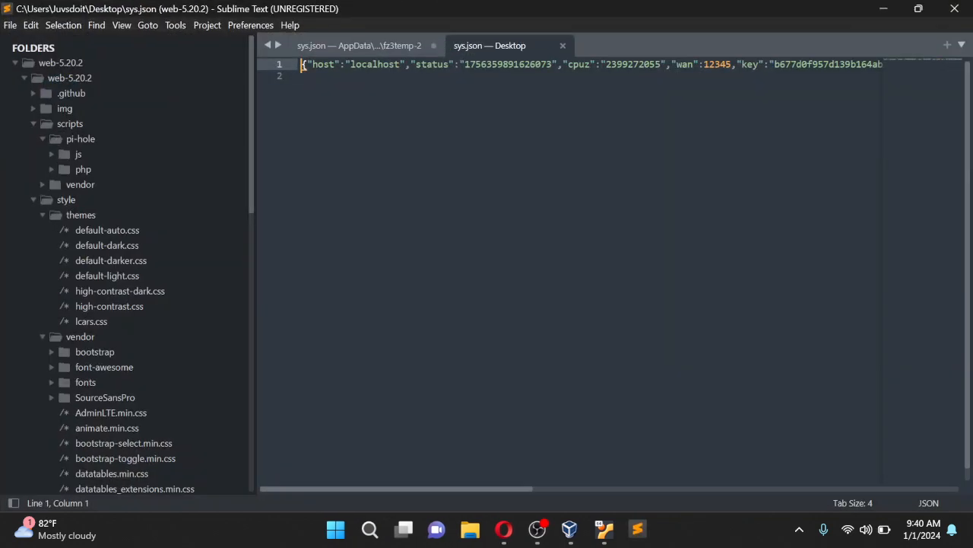
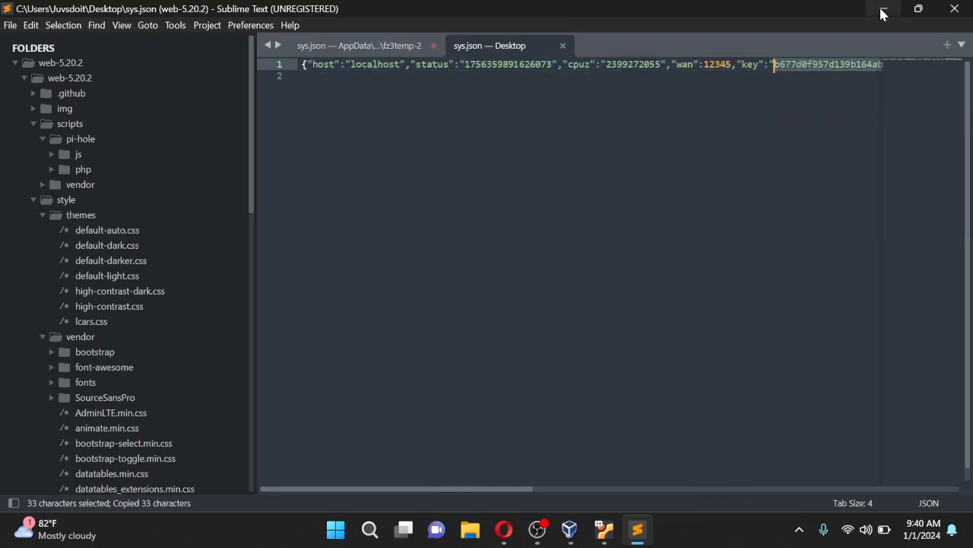
Minimize Sublime Text and bring Opera's ISPTik login page back up
click(883, 9)
click(504, 529)
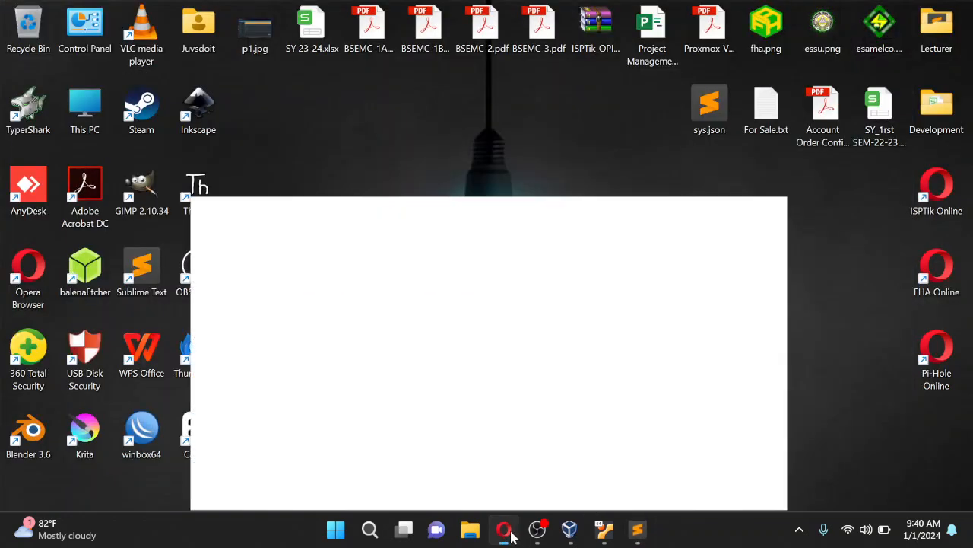
Paste the copied license key into the Activate Software form and submit it
click(505, 383)
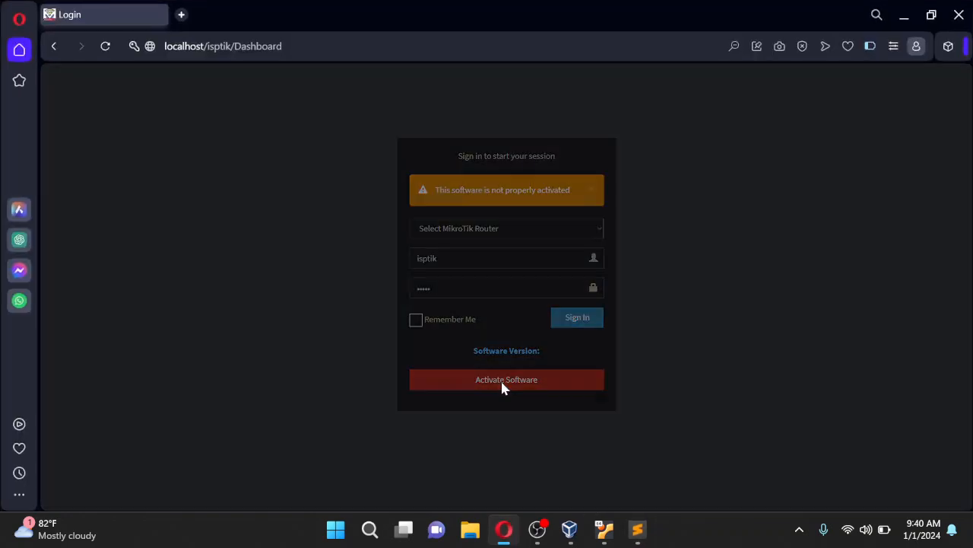
click(505, 163)
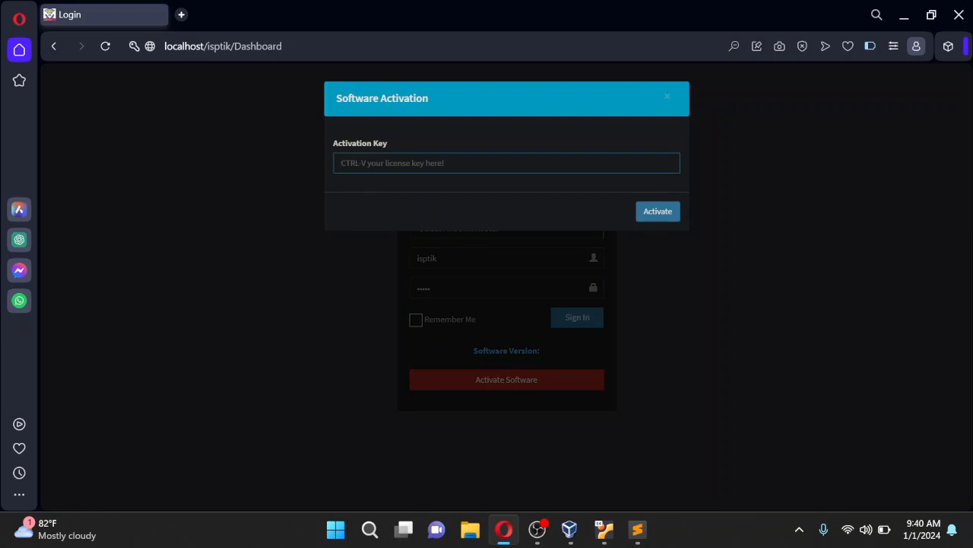
key(ctrl+v)
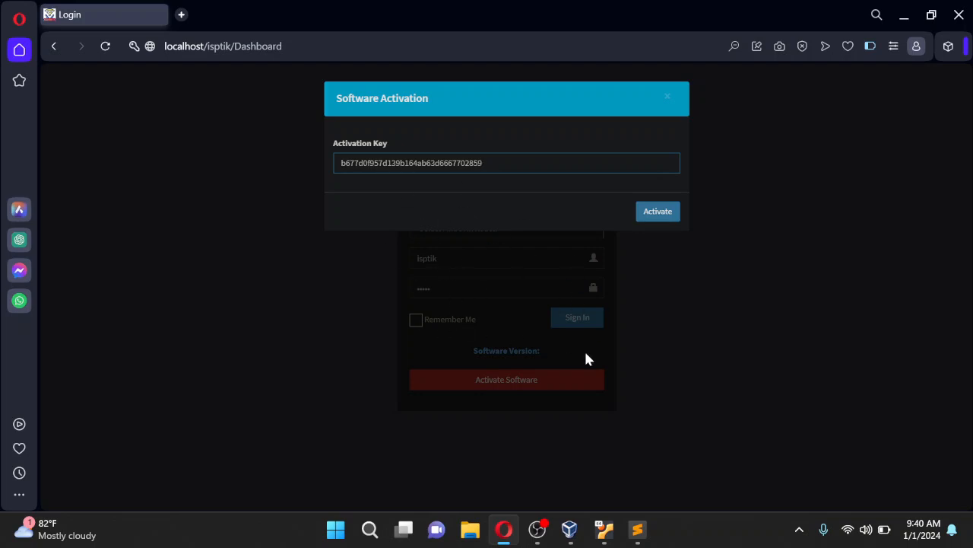
click(665, 221)
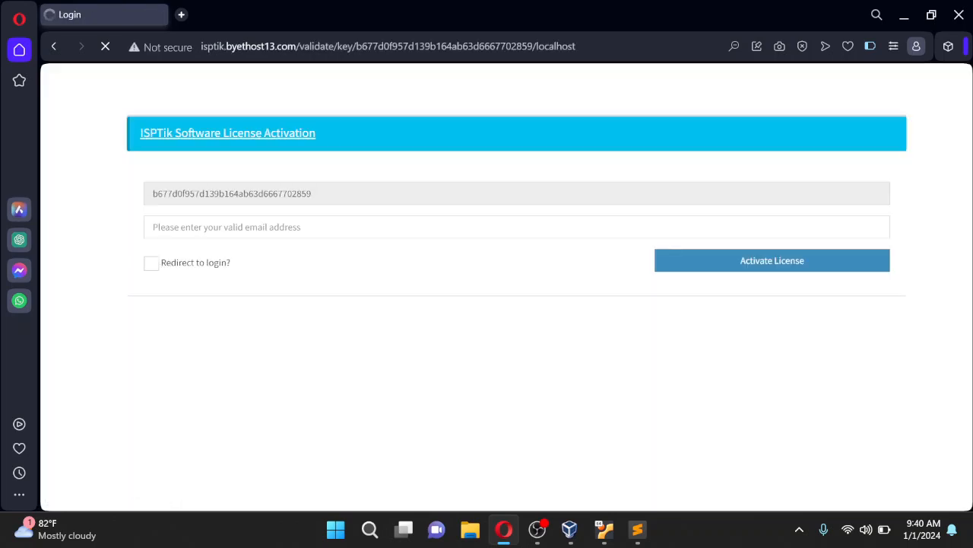
Fill in the contact's e-mail, enable Redirect to login, activate, and dismiss the rejection
click(236, 228)
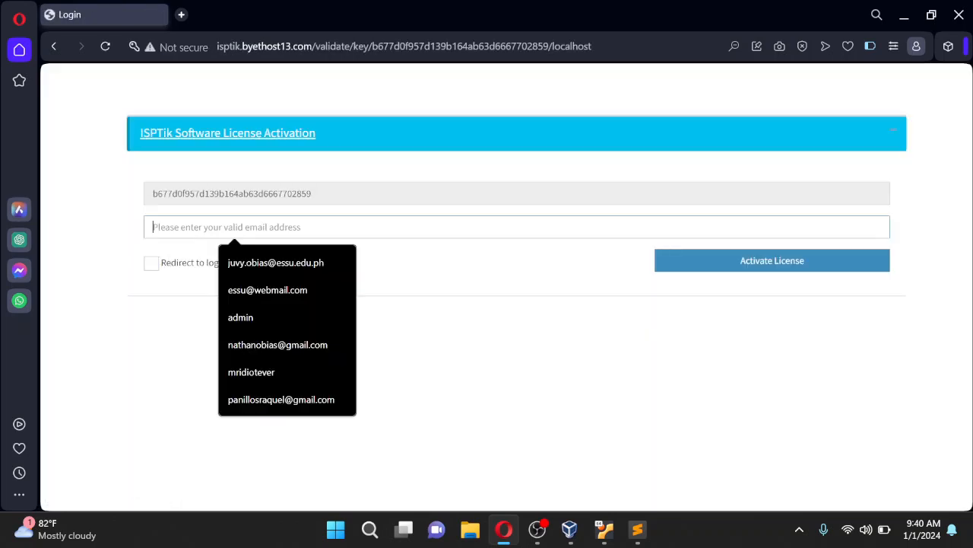
click(266, 262)
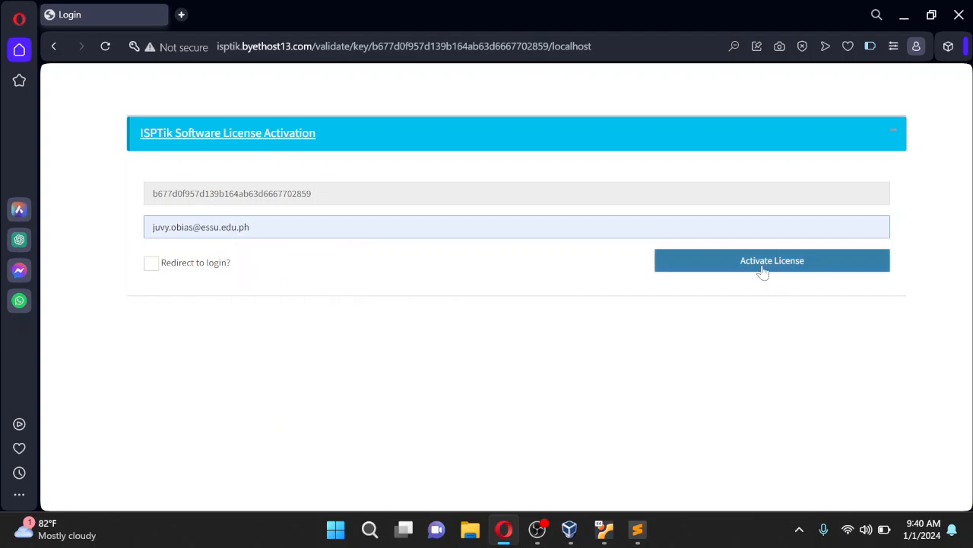
click(181, 266)
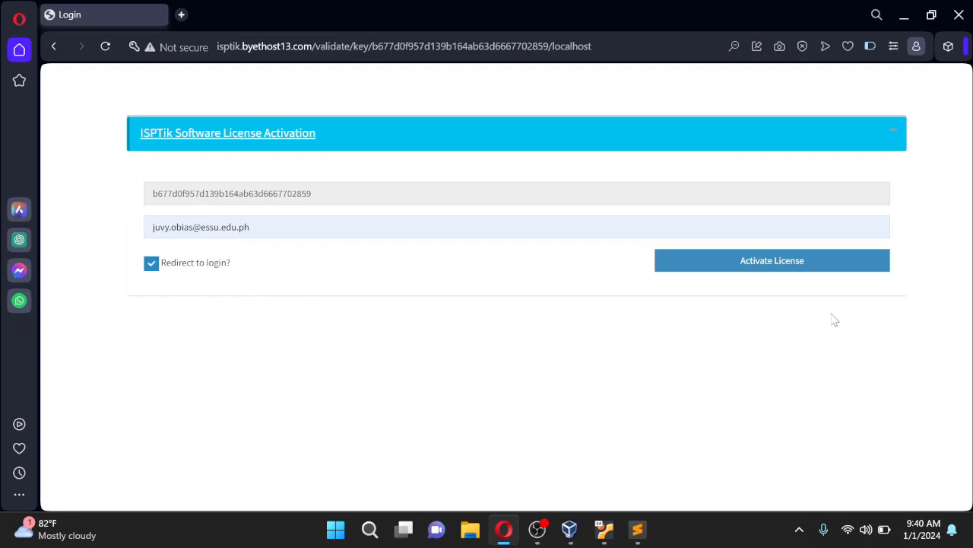
click(762, 270)
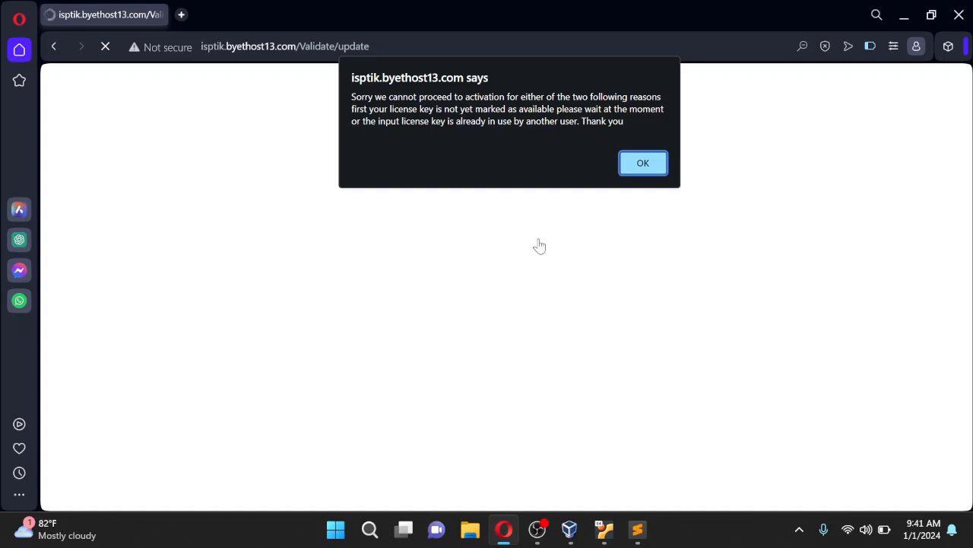
click(643, 163)
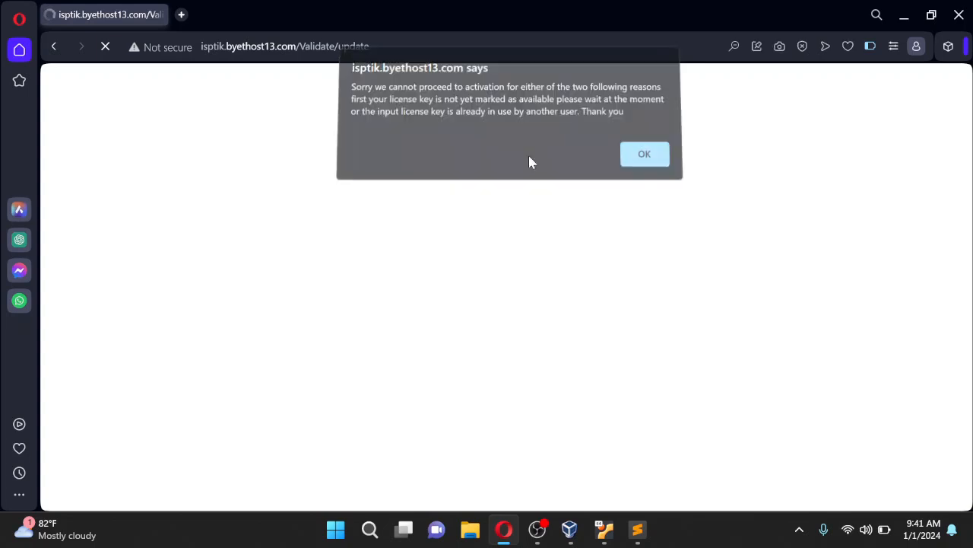
click(54, 46)
Select the key, go back to login, and dismiss the four 'Unable to connect to Mikrotik' alerts
click(53, 49)
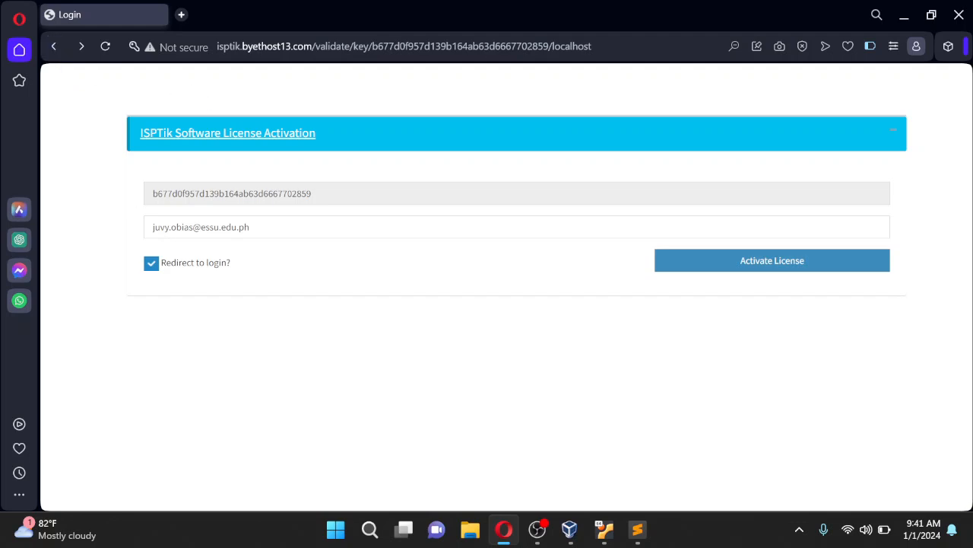
drag(313, 194, 151, 194)
key(ctrl+c)
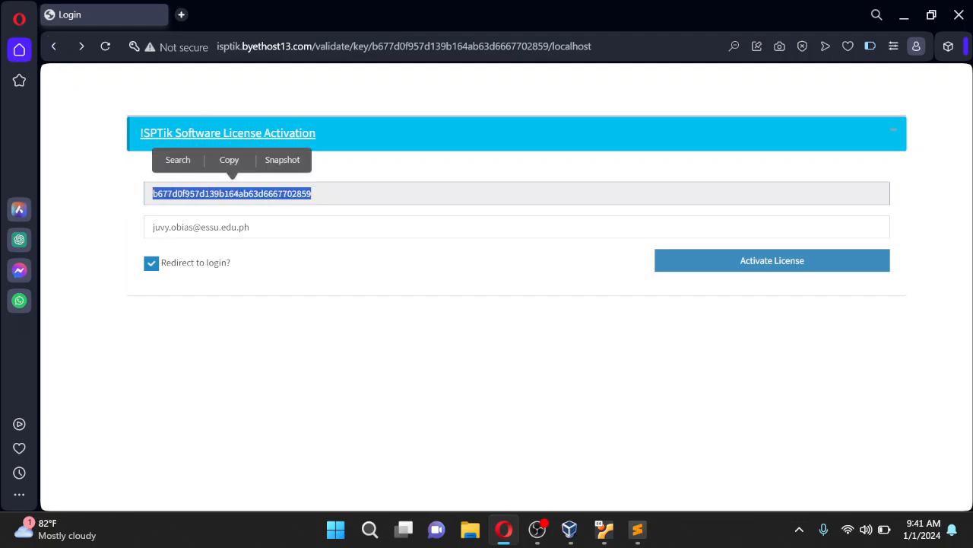
click(53, 47)
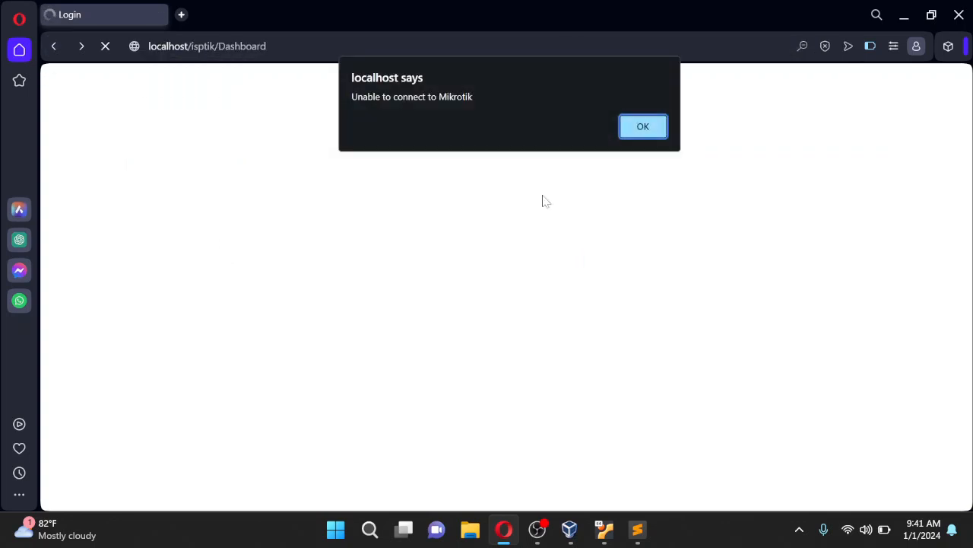
click(651, 144)
click(648, 139)
click(644, 135)
click(642, 144)
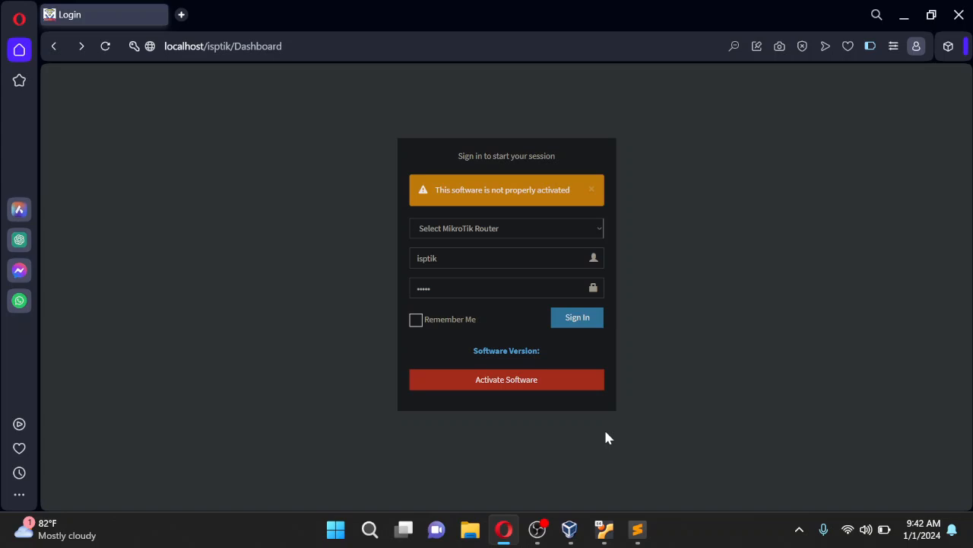
Paste the license key into the activation form again and submit it
click(506, 389)
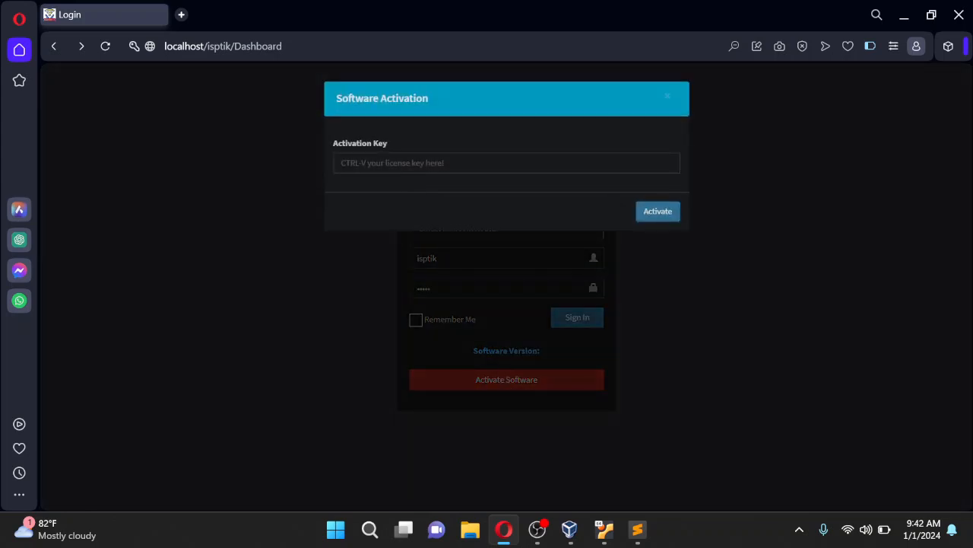
click(507, 163)
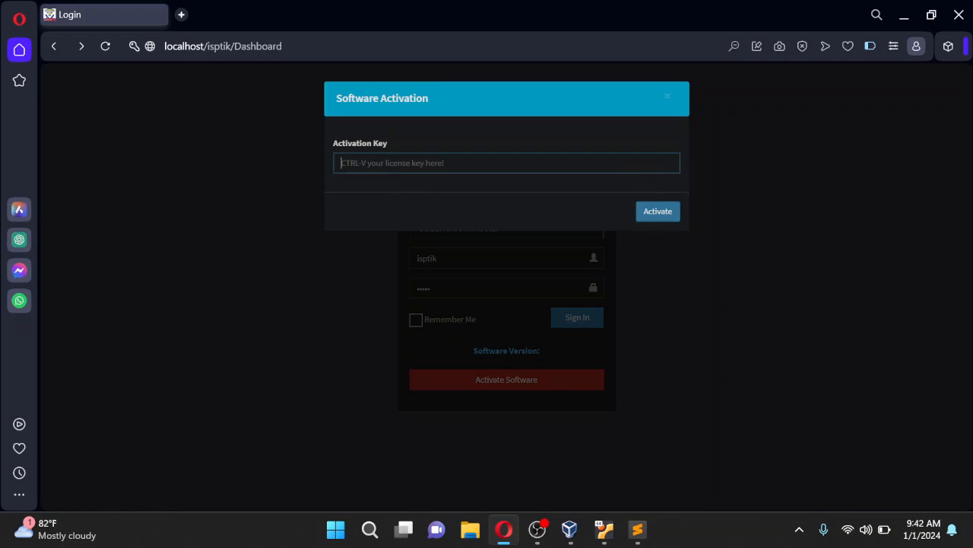
key(ctrl+v)
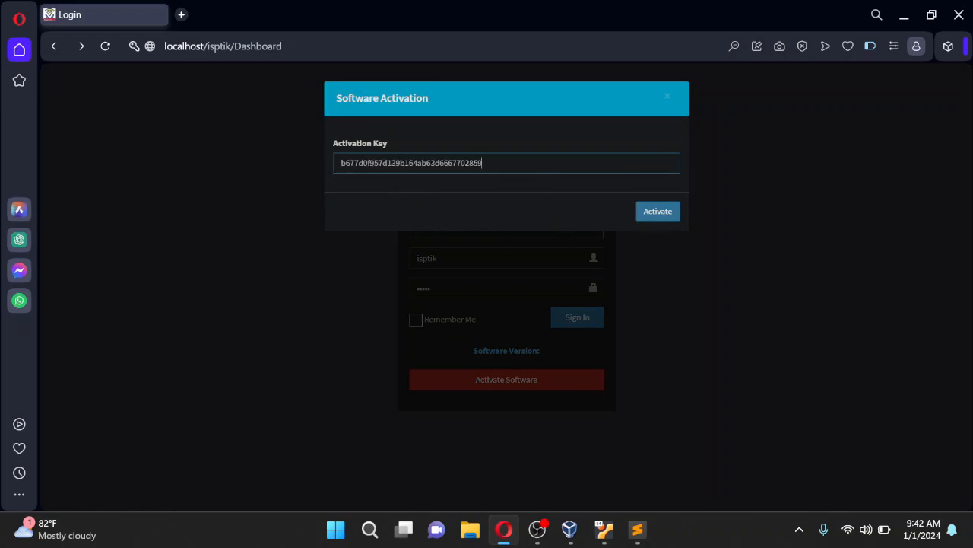
key(ctrl+a)
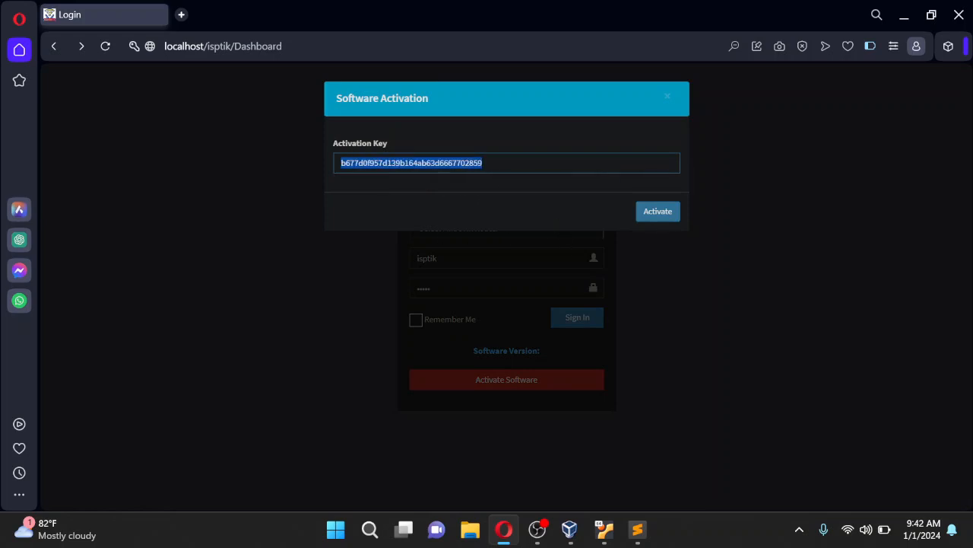
click(663, 217)
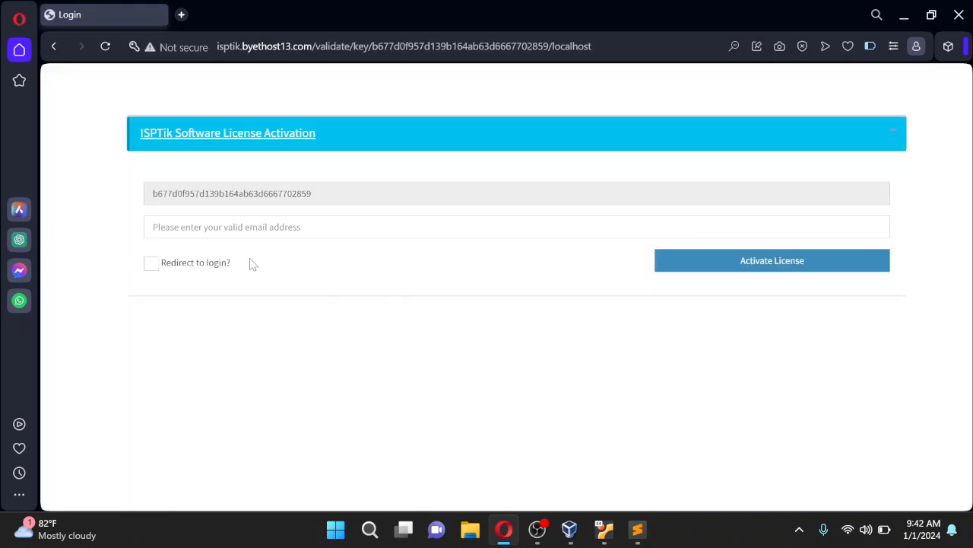
Fill in the contact's e-mail, tick Redirect to login, activate, and dismiss the connection alerts
click(259, 227)
click(282, 272)
click(152, 271)
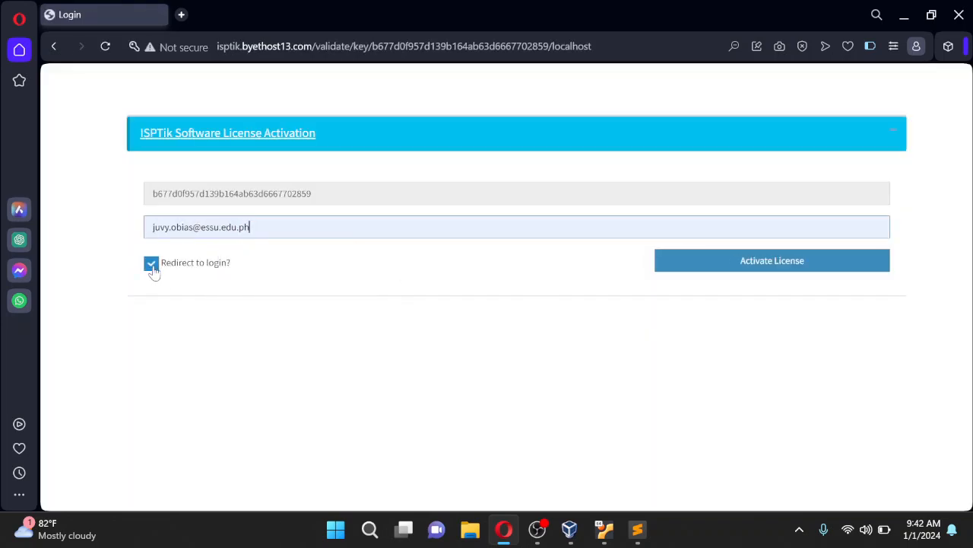
click(774, 272)
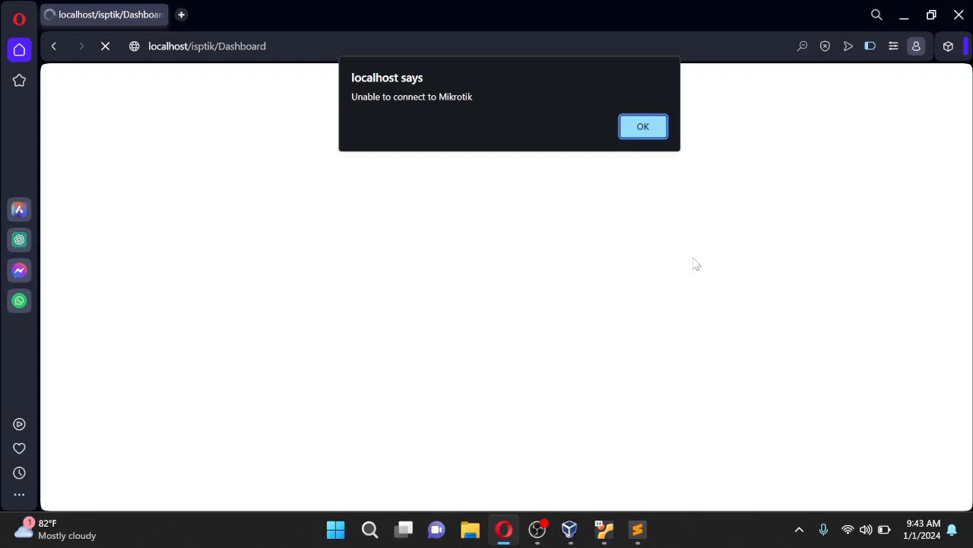
click(646, 134)
click(645, 135)
click(646, 136)
Dismiss the alert and set the router IP to 192.168.7.100 from the suggestions
click(645, 148)
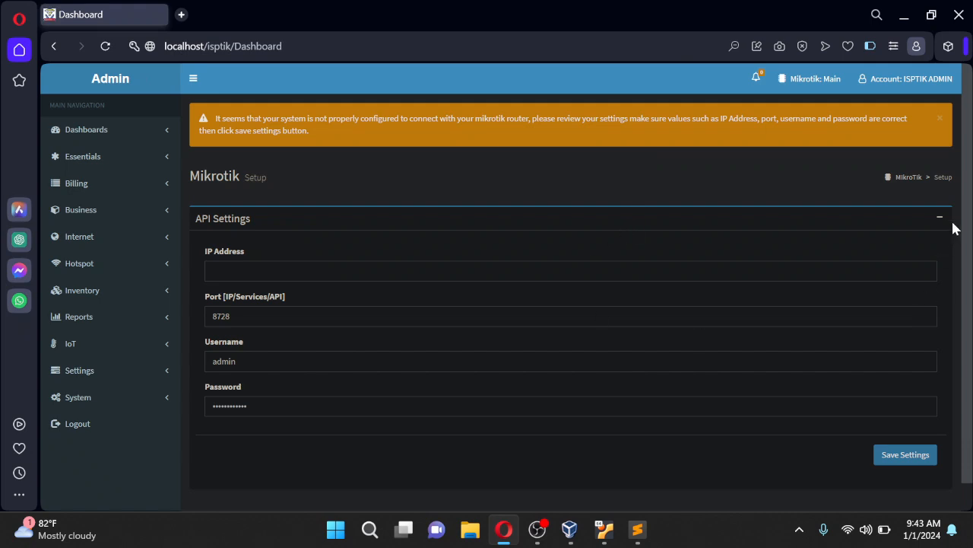
scroll(967, 312, down, 2)
scroll(971, 316, up, 2)
click(257, 271)
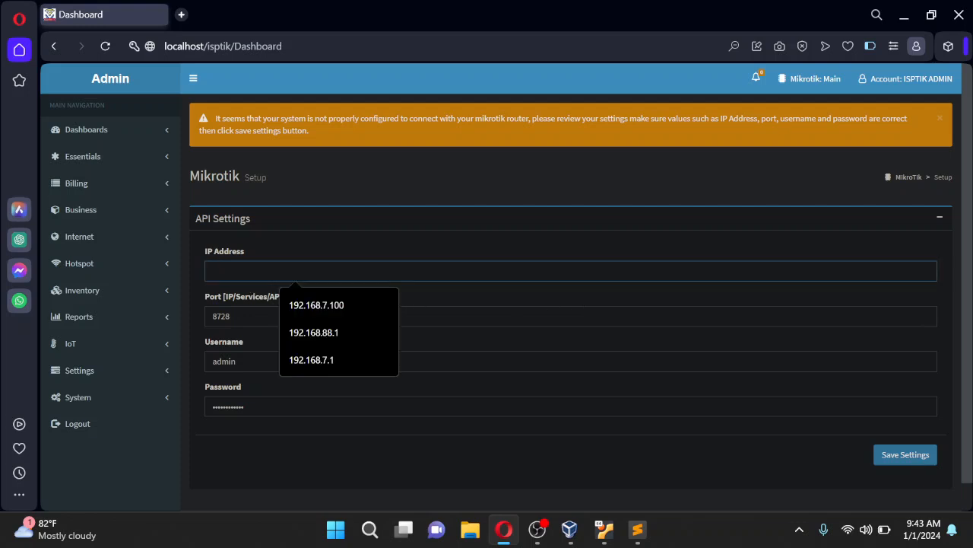
mouse_move(969, 244)
mouse_down()
mouse_move(969, 261)
mouse_move(969, 225)
mouse_up()
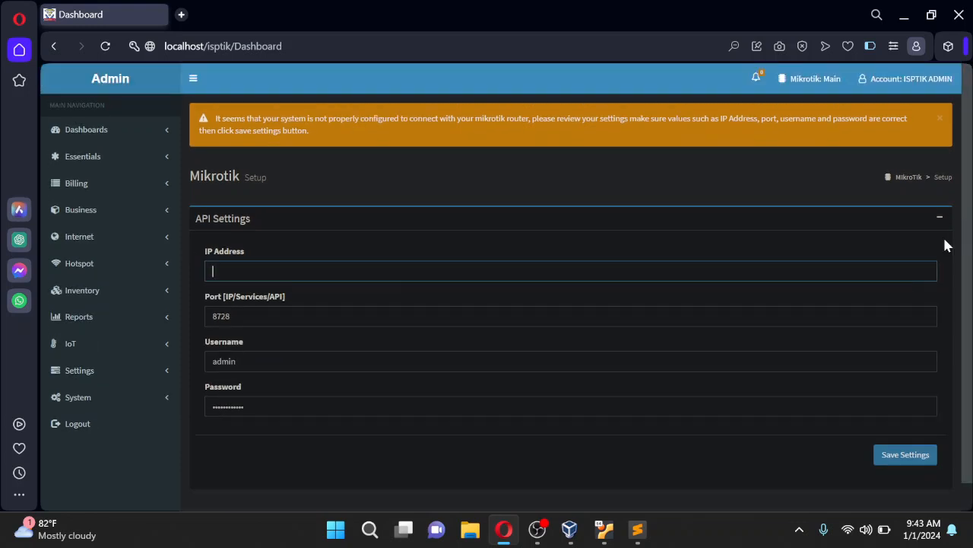
scroll(267, 357, down, 1)
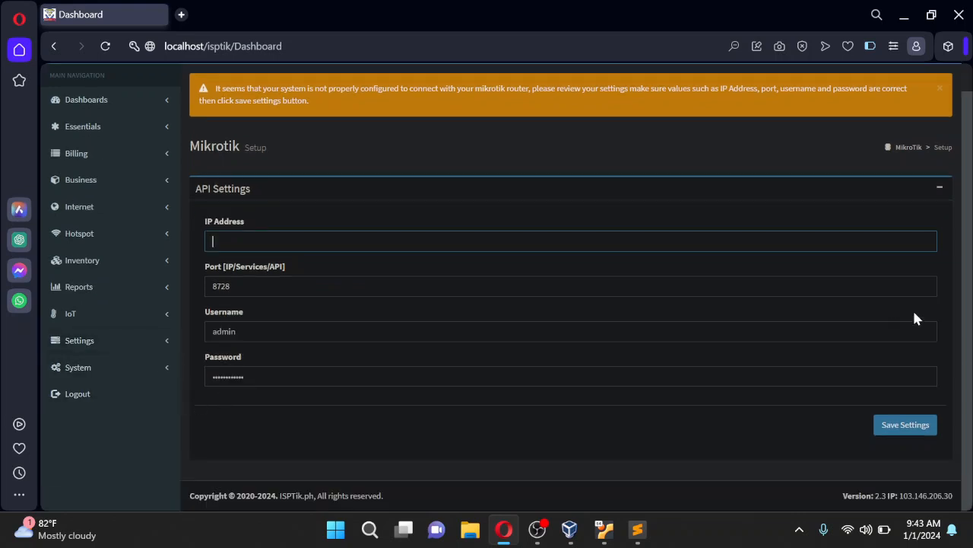
drag(968, 275, 968, 232)
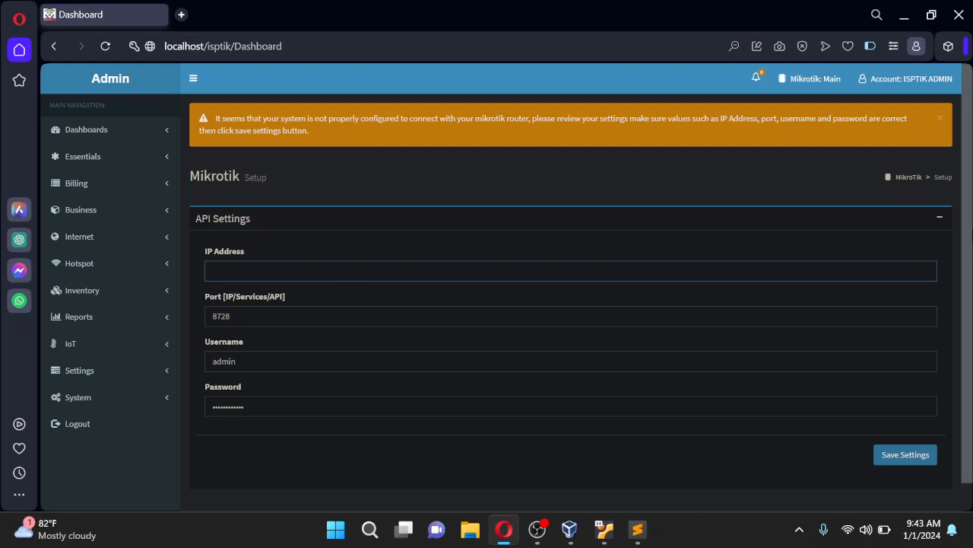
scroll(972, 221, down, 1)
click(385, 270)
scroll(385, 270, down, 1)
click(264, 244)
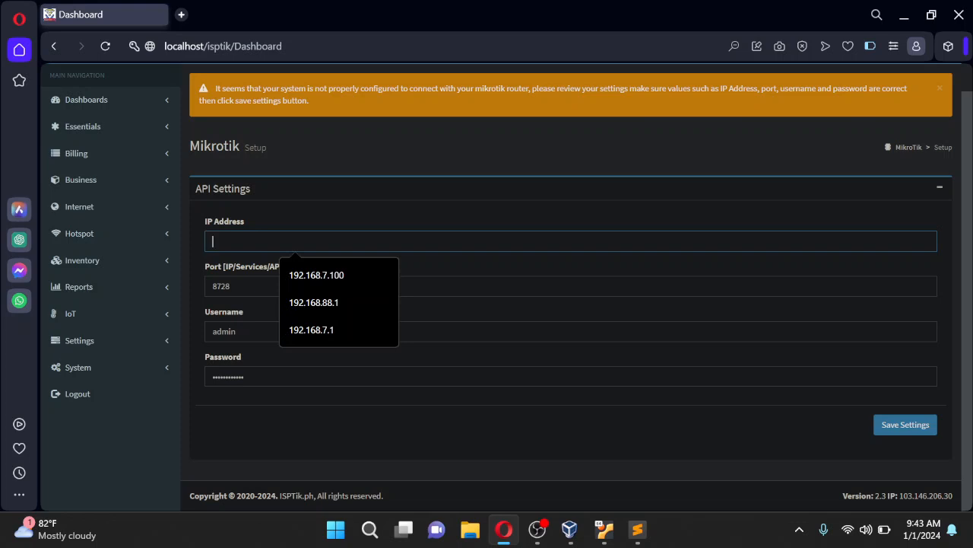
click(312, 278)
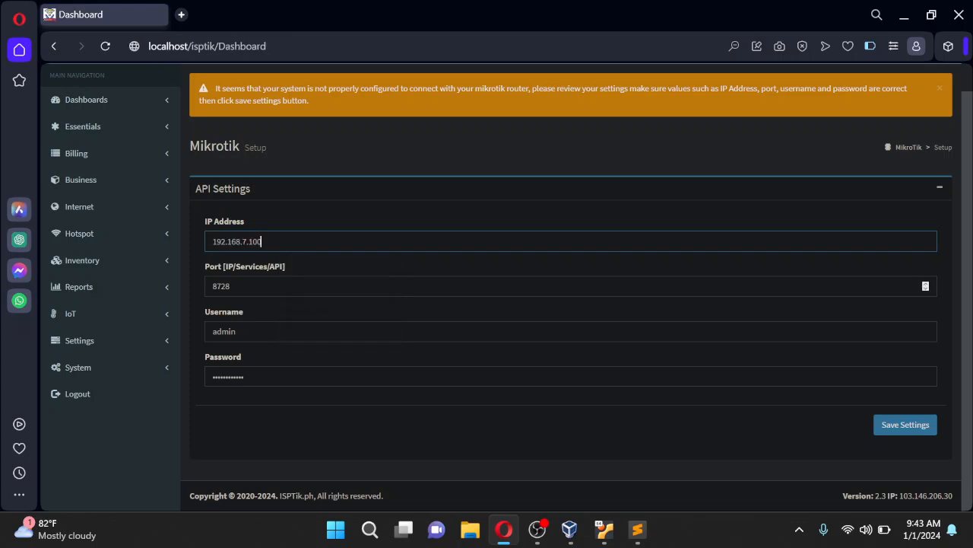
Enter the router username and password, then save the API settings on port 8728
double_click(222, 331)
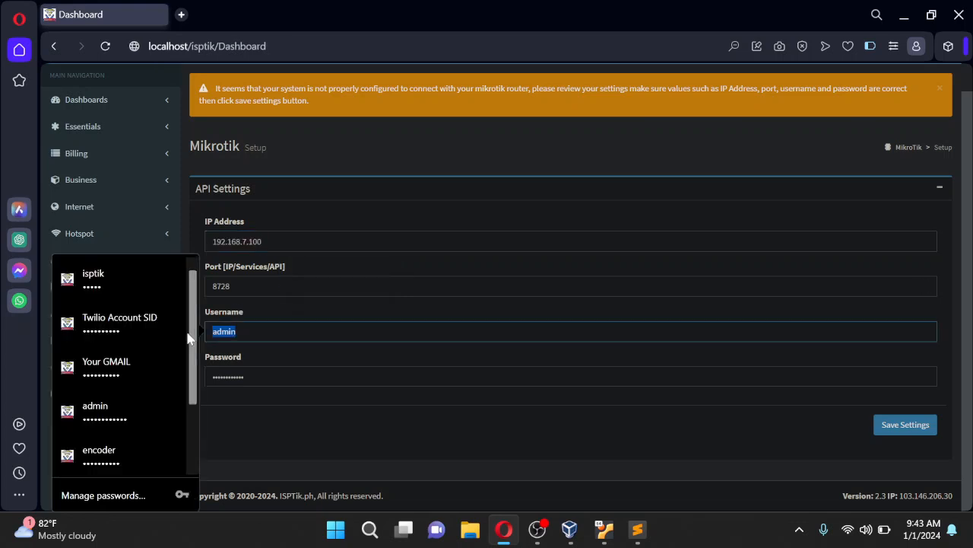
click(236, 332)
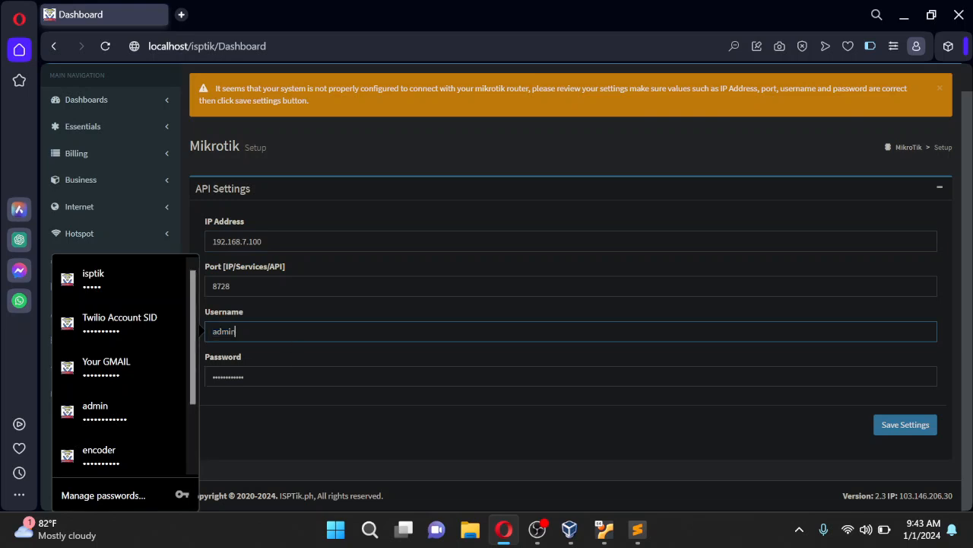
key(Tab)
key(shift+Tab)
text(juanf)
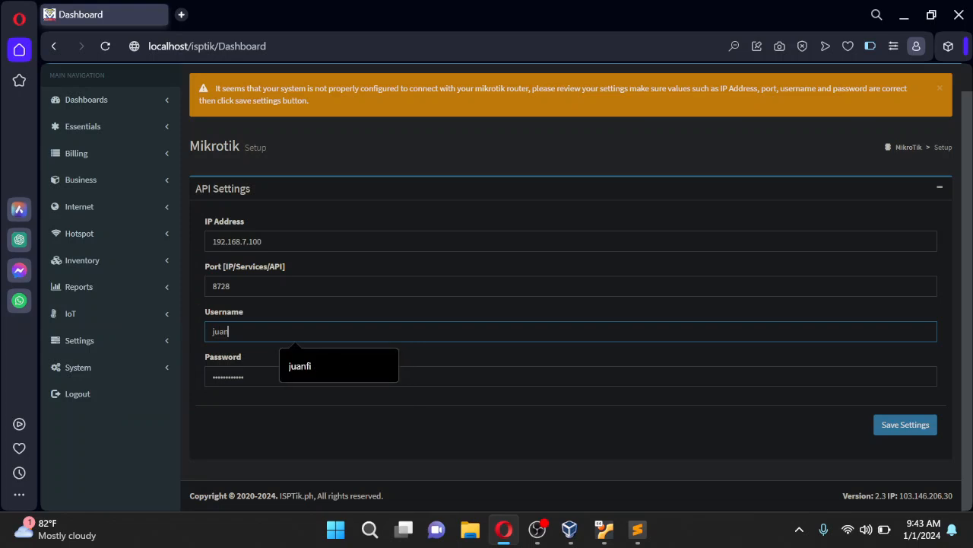
text(i)
key(Tab)
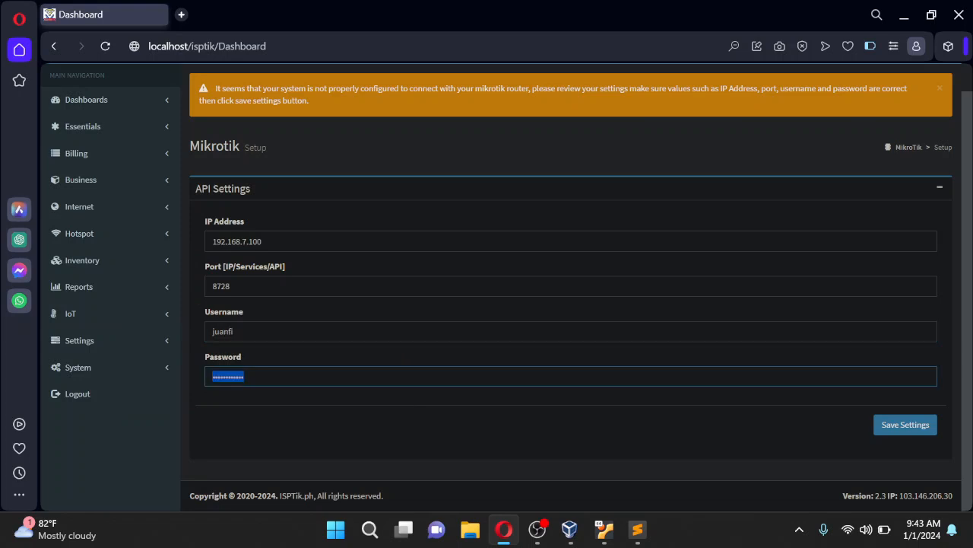
text(1)
click(886, 429)
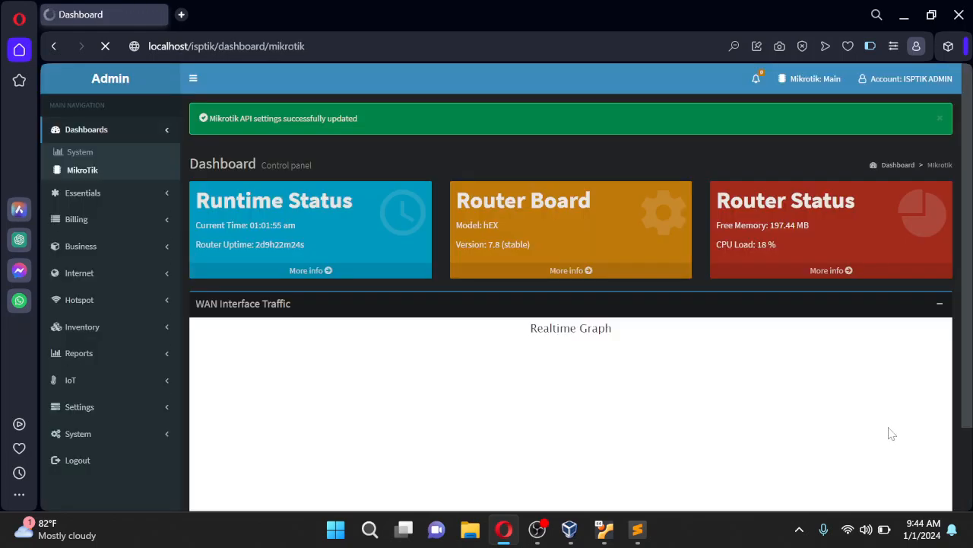
Dismiss the save-password prompt and the settings-updated success message
click(872, 71)
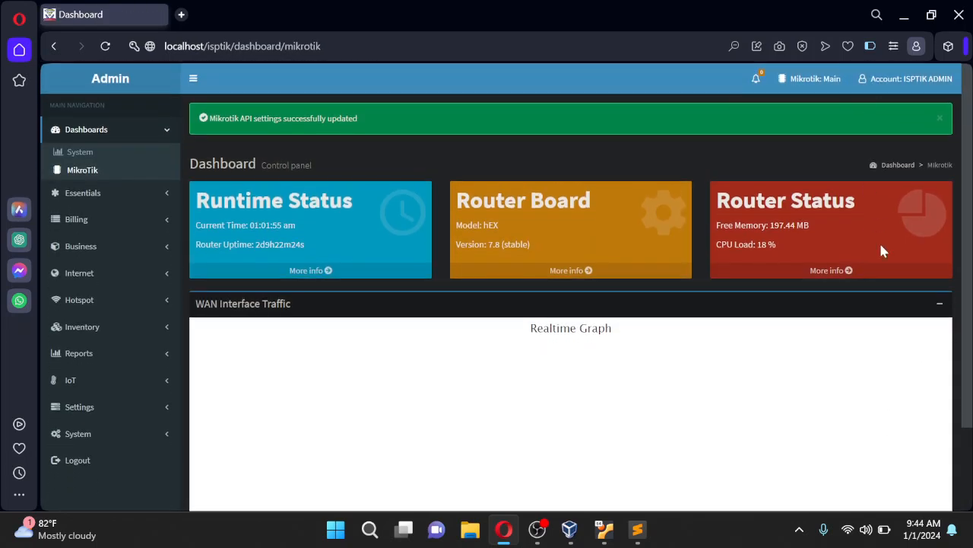
click(940, 125)
scroll(799, 343, down, 1)
scroll(813, 365, up, 1)
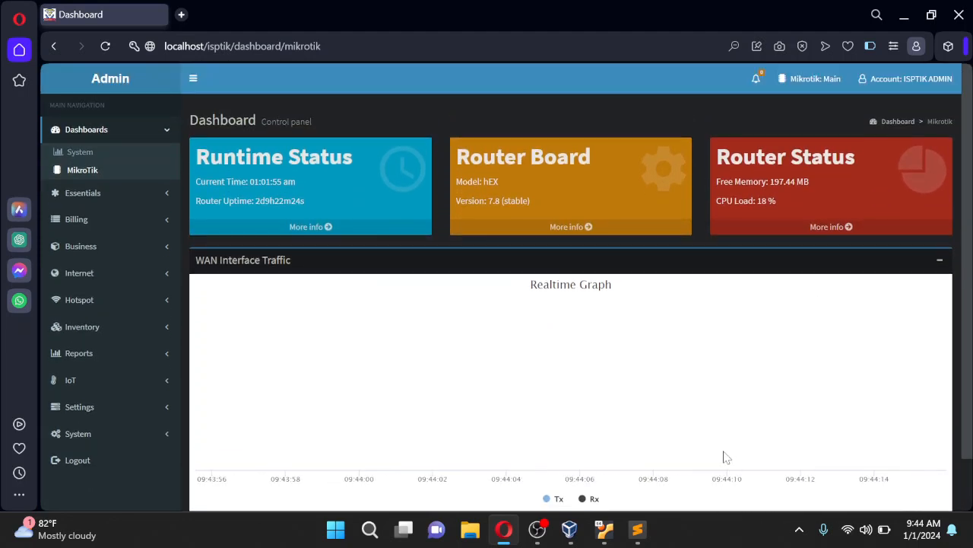
scroll(727, 455, down, 1)
scroll(729, 453, up, 1)
scroll(722, 452, down, 1)
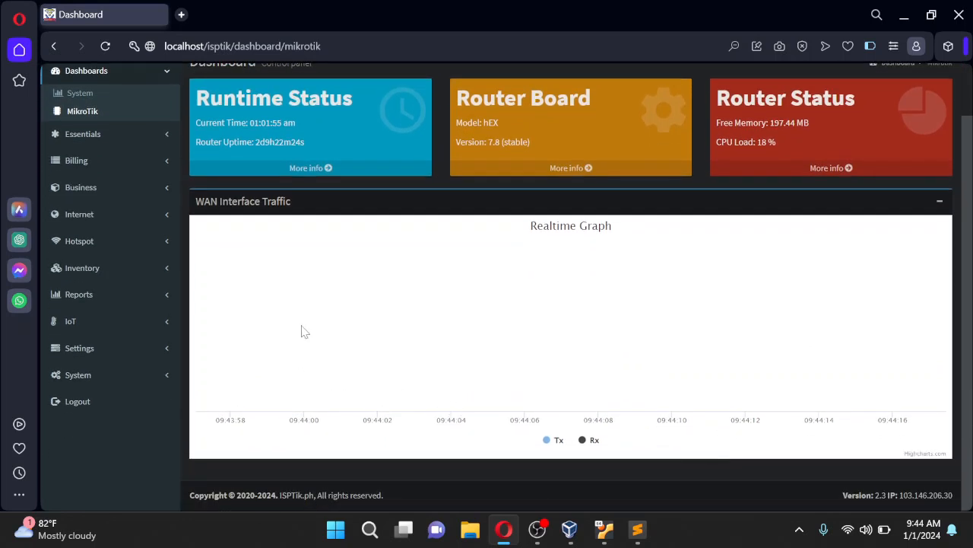
scroll(337, 329, up, 1)
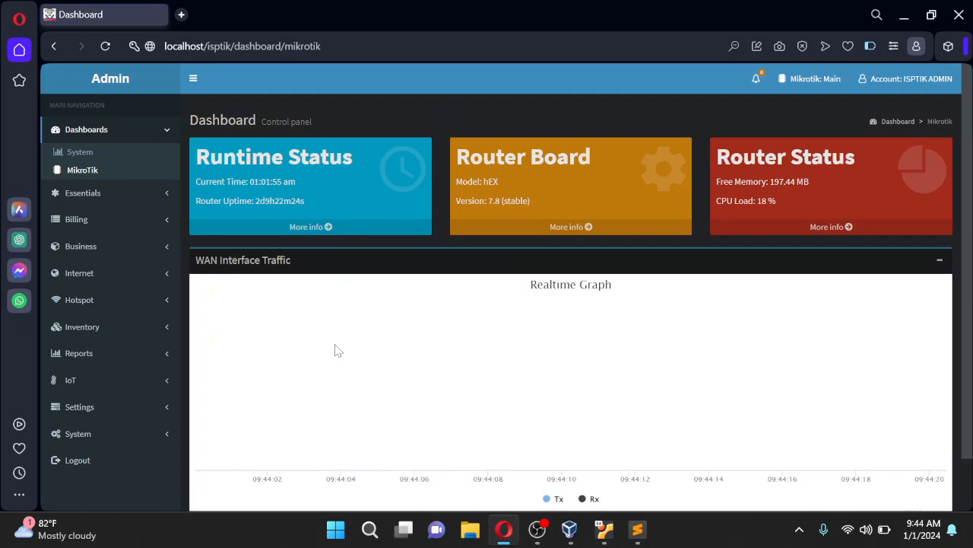
scroll(338, 351, down, 1)
Switch the interface theme to Light under Settings > Themes and apply it
click(167, 351)
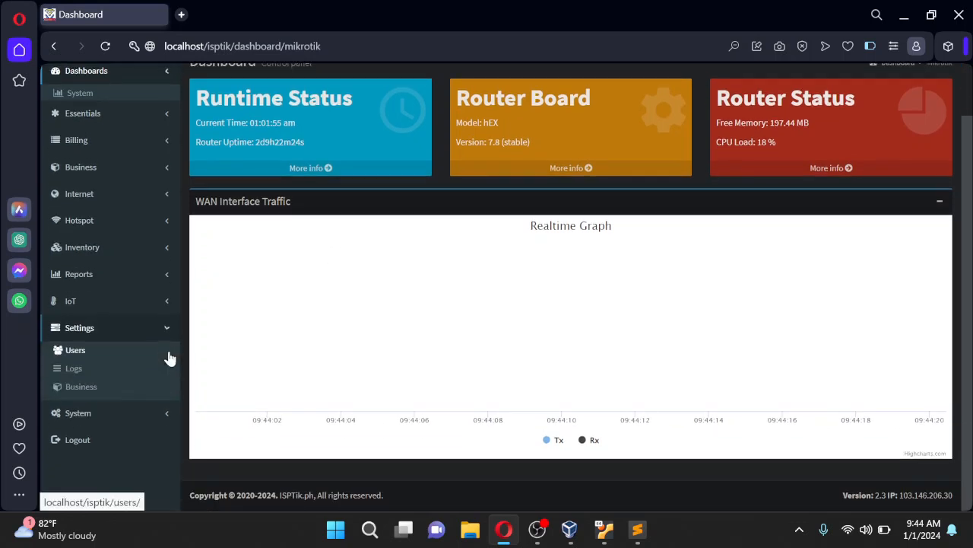
click(148, 407)
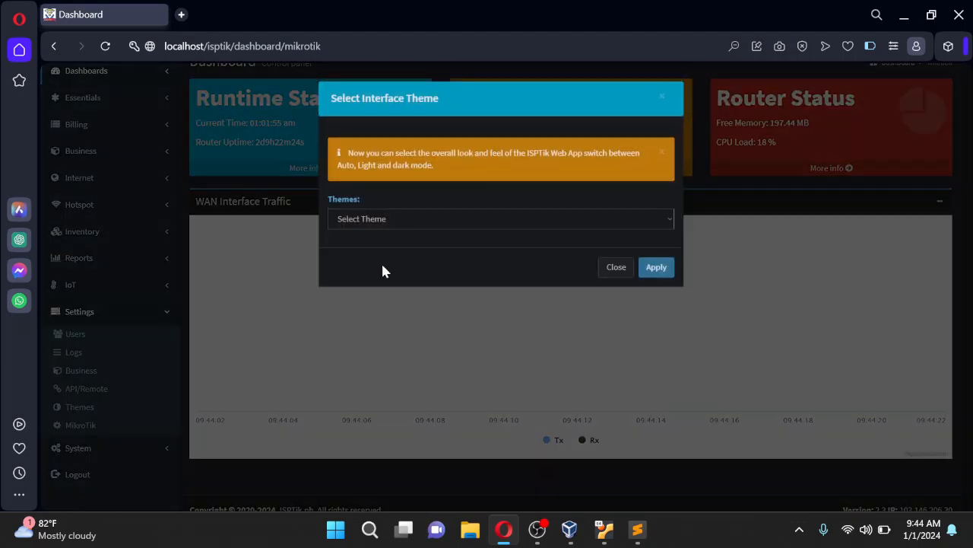
click(387, 221)
click(353, 258)
click(656, 268)
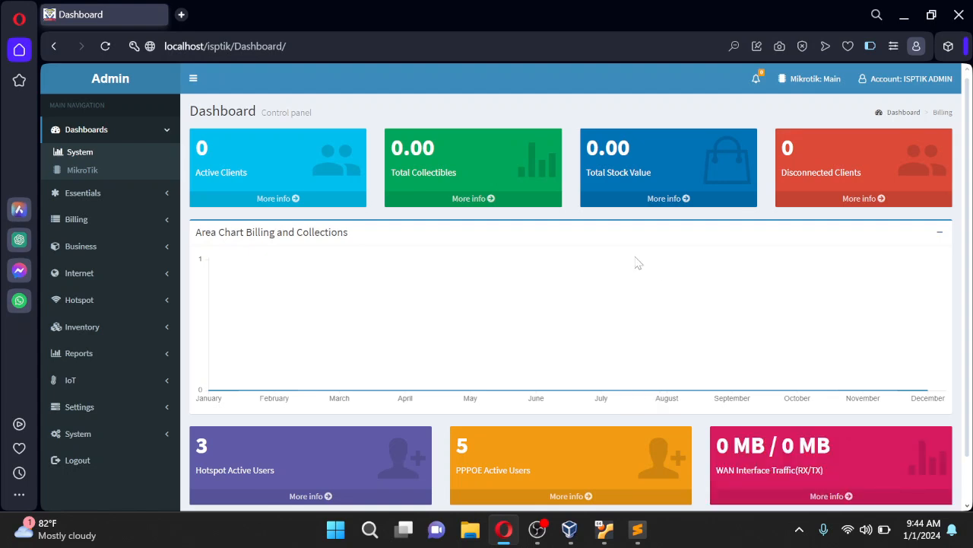
Open Essentials > MikroTik to list the managed routers
scroll(615, 297, down, 1)
scroll(616, 295, up, 1)
click(193, 79)
click(85, 82)
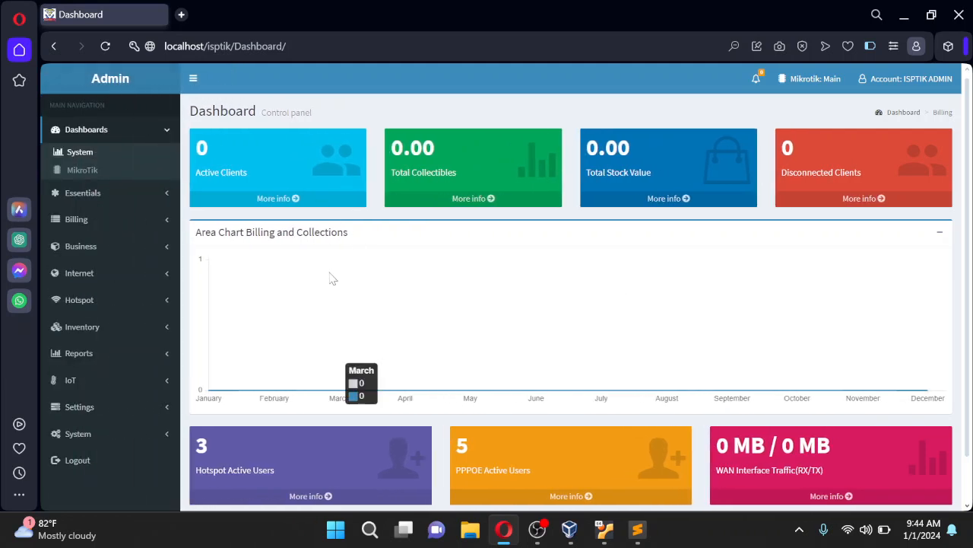
scroll(331, 278, down, 1)
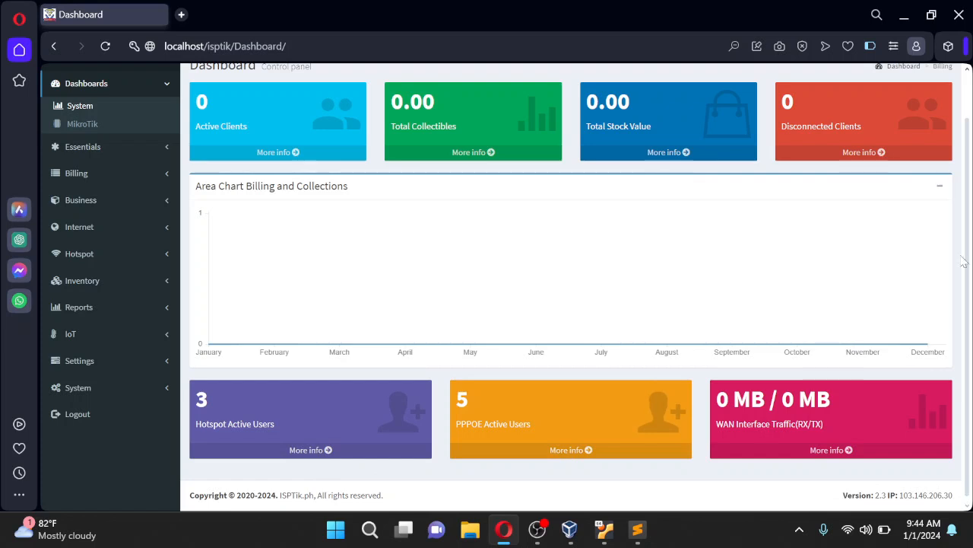
scroll(962, 262, up, 1)
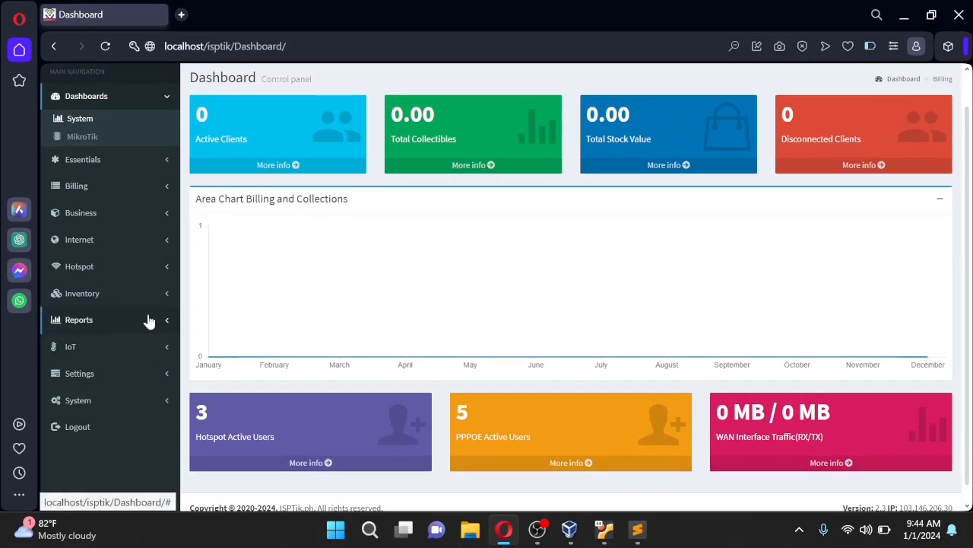
scroll(164, 259, up, 1)
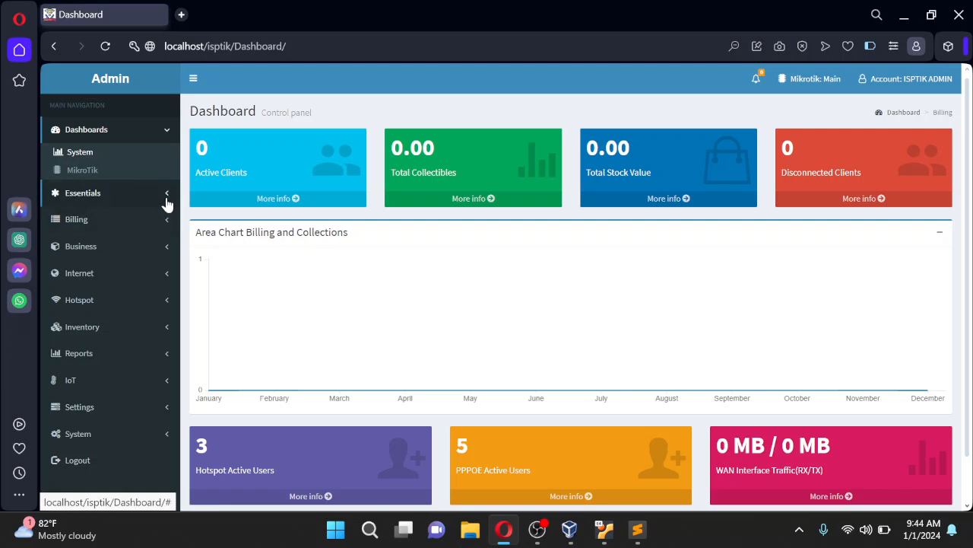
click(166, 199)
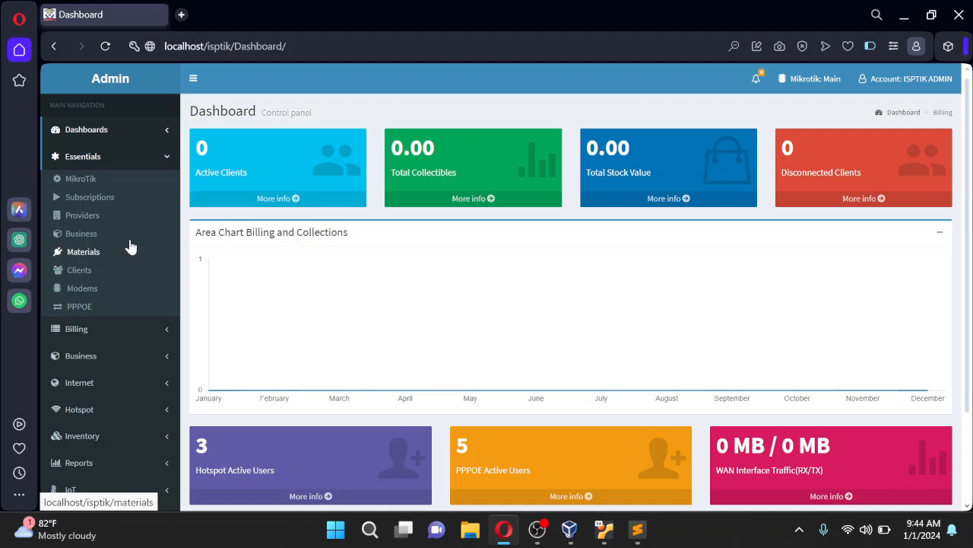
click(93, 187)
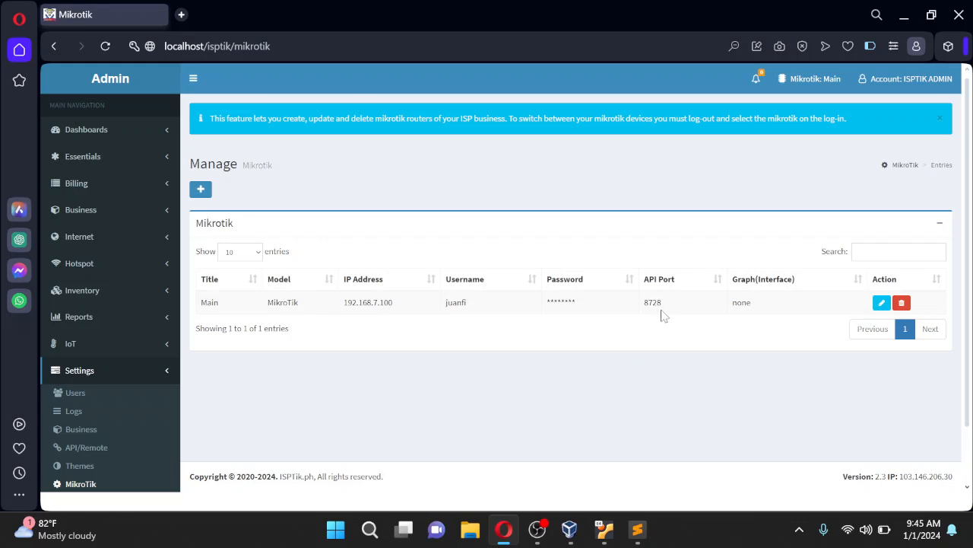
Set the Main router's Graph Interface to ether1 and save the change
click(881, 303)
click(492, 299)
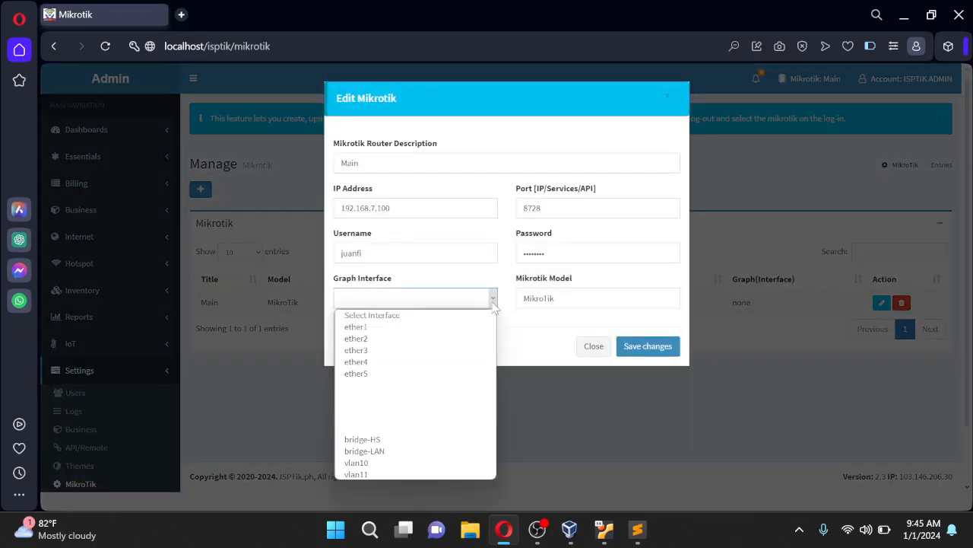
click(363, 327)
click(643, 349)
click(622, 353)
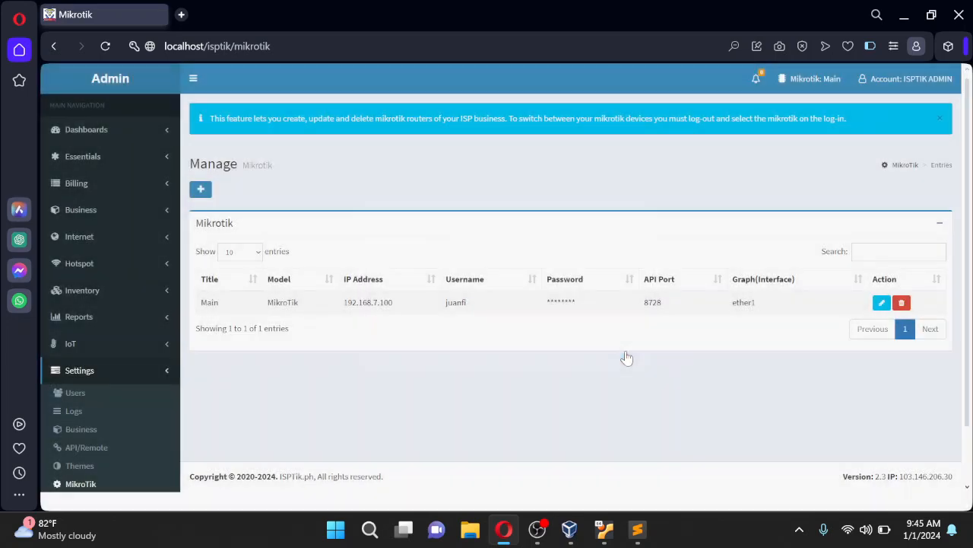
Open Dashboards > System and view the WAN card's realtime traffic graph
click(101, 130)
click(90, 154)
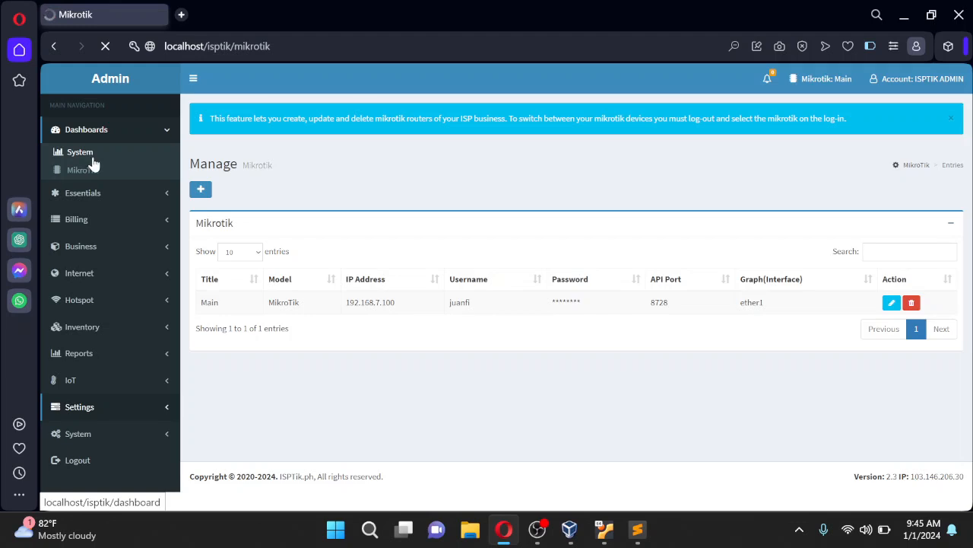
scroll(784, 354, down, 1)
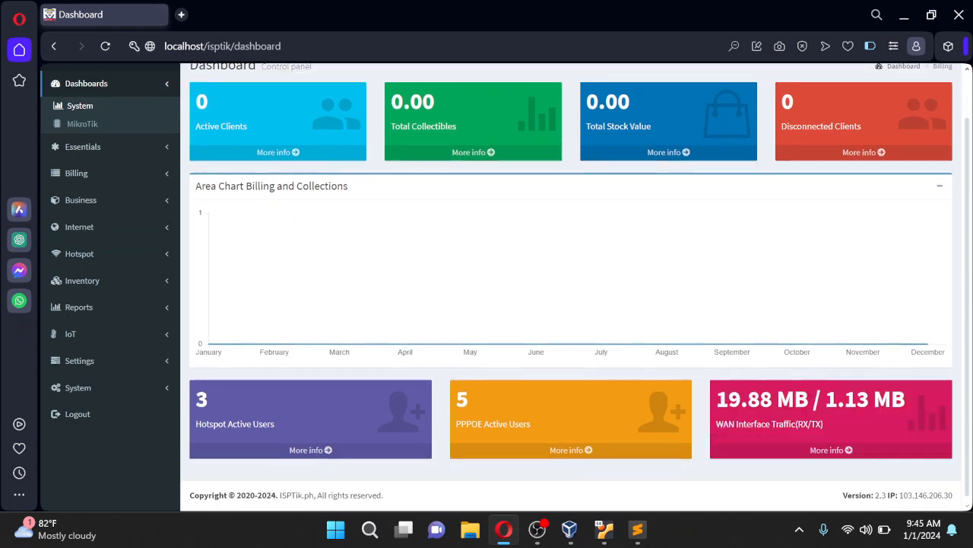
drag(718, 401, 916, 406)
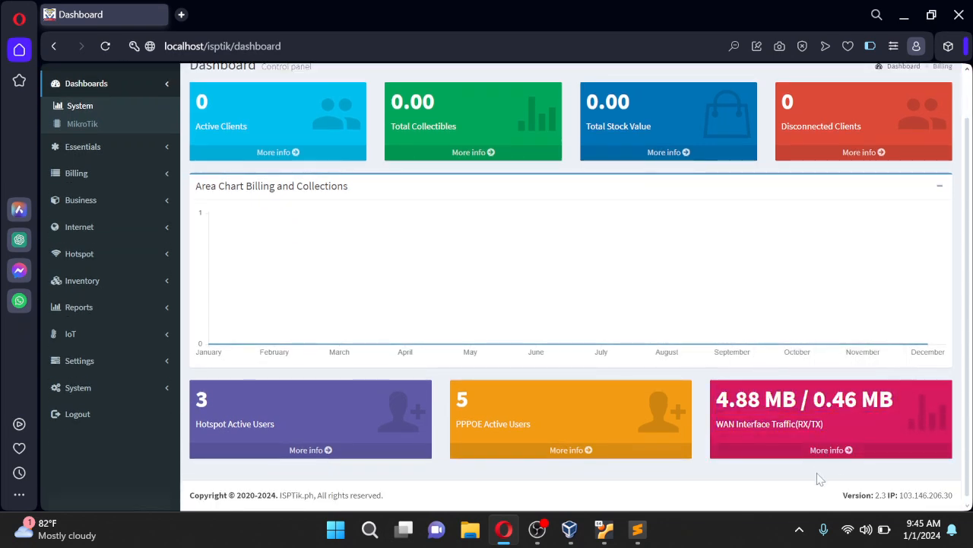
click(833, 456)
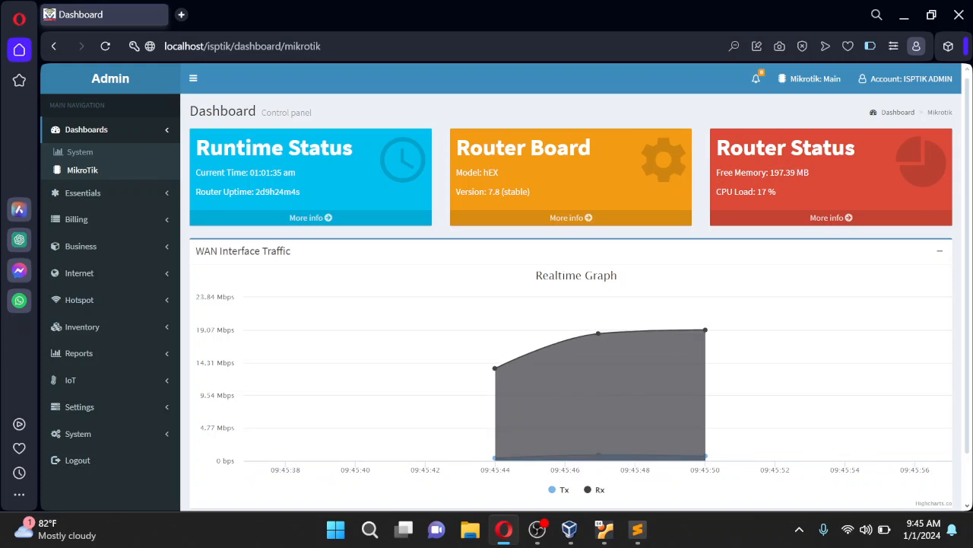
scroll(768, 209, down, 2)
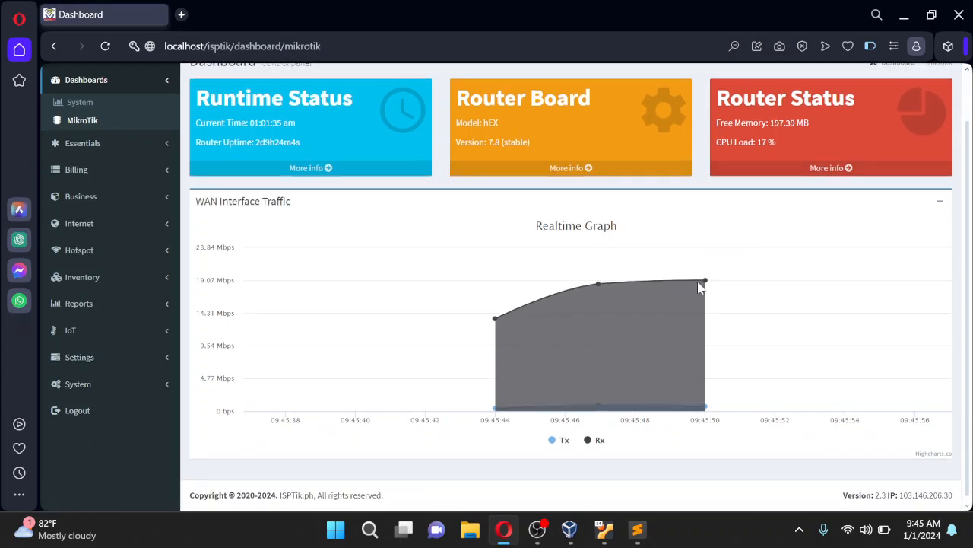
drag(970, 300, 961, 273)
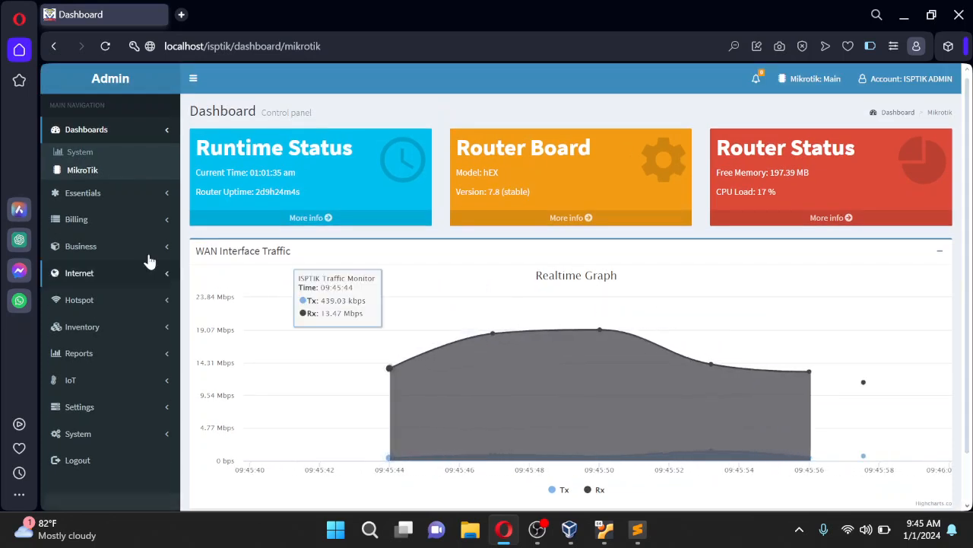
Open Essentials > Subscriptions and show the PPP/Profiles tab with 3MBPS through 10MBPS
click(171, 195)
click(112, 207)
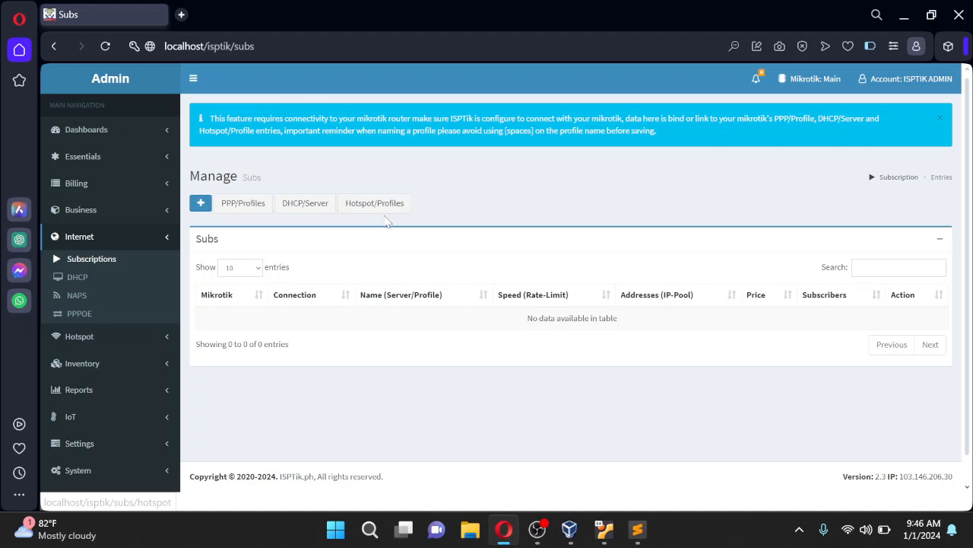
click(252, 213)
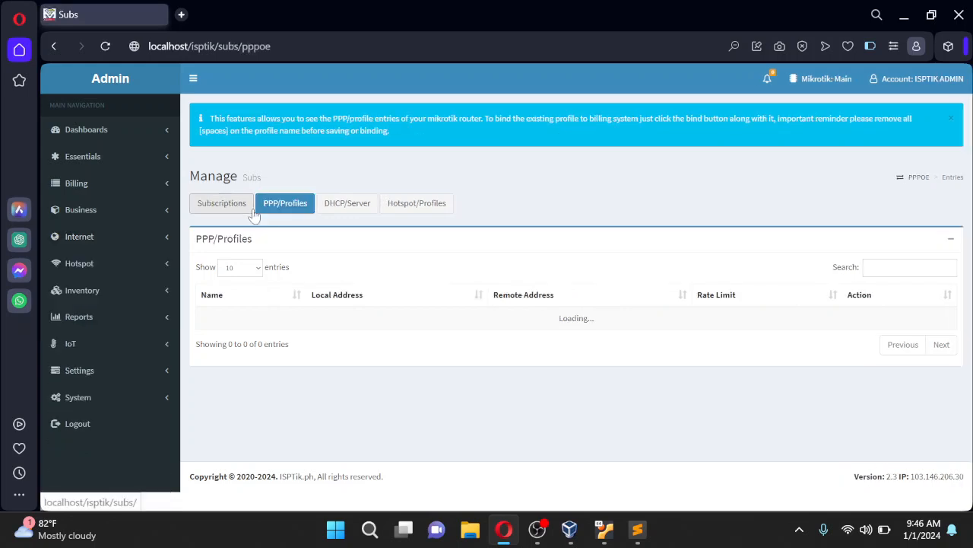
scroll(375, 322, down, 1)
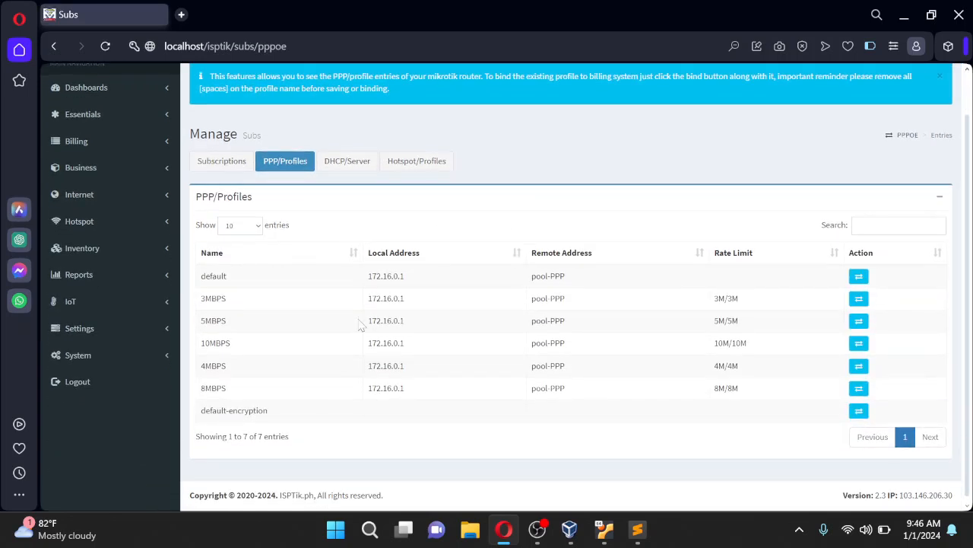
scroll(533, 281, up, 1)
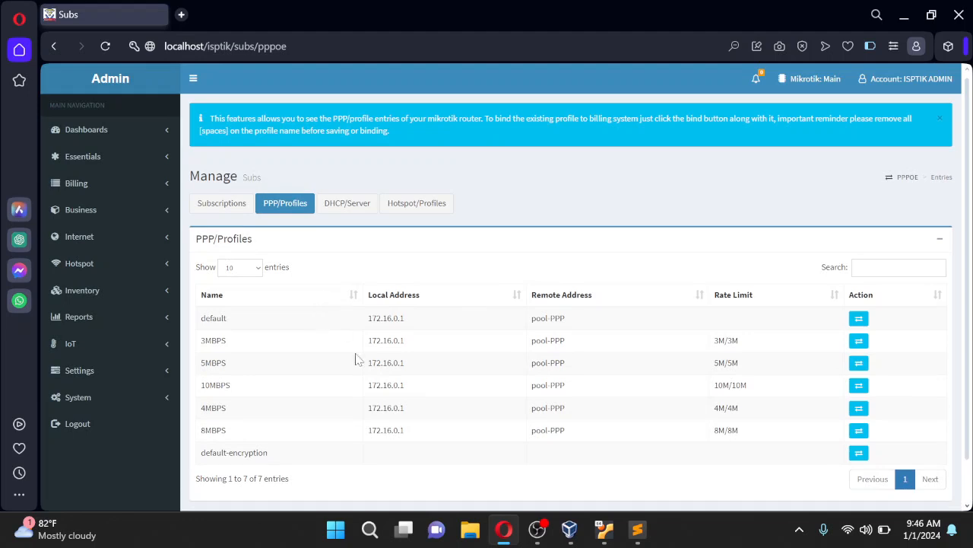
scroll(357, 360, down, 1)
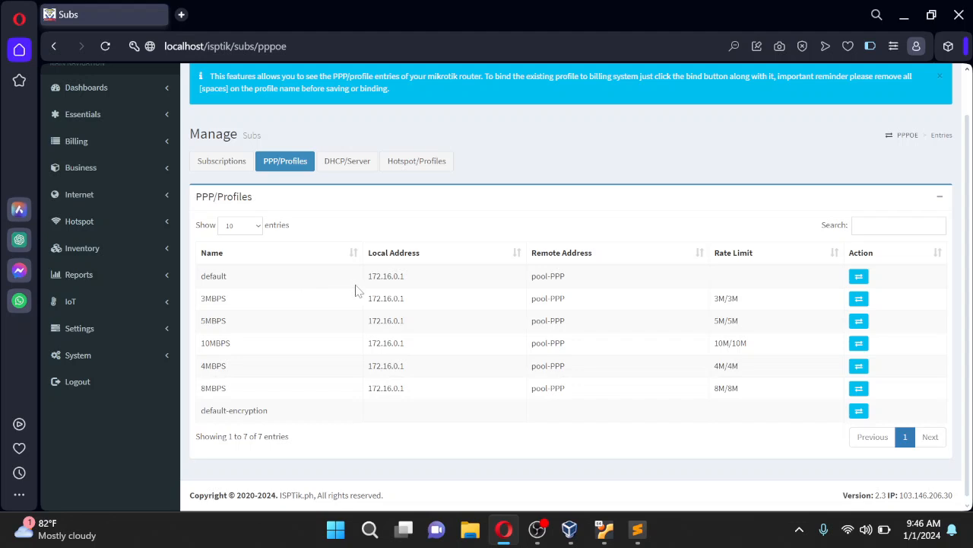
scroll(218, 129, up, 2)
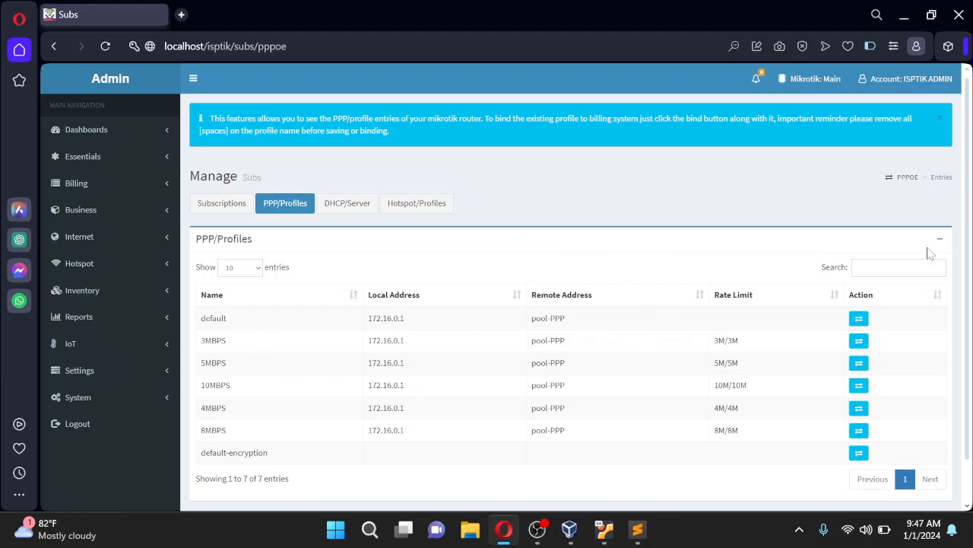
drag(966, 255, 969, 320)
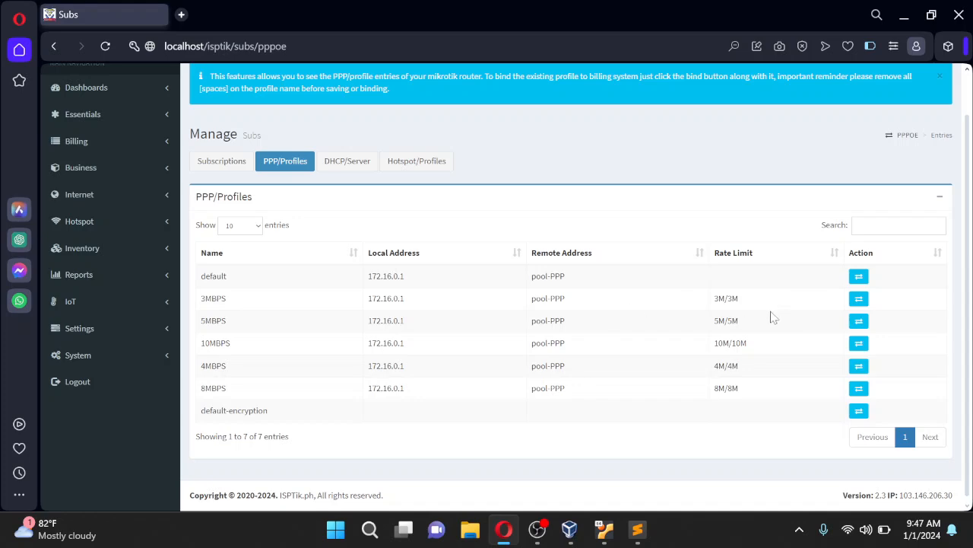
Open and close the 3MBPS binding form, then select profile names in the table
click(859, 298)
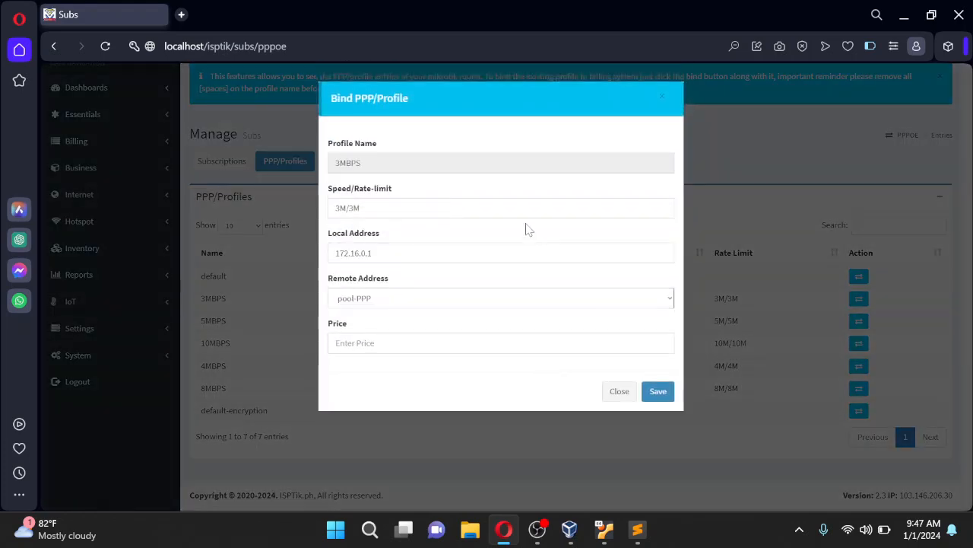
drag(362, 162, 352, 162)
click(380, 163)
click(617, 393)
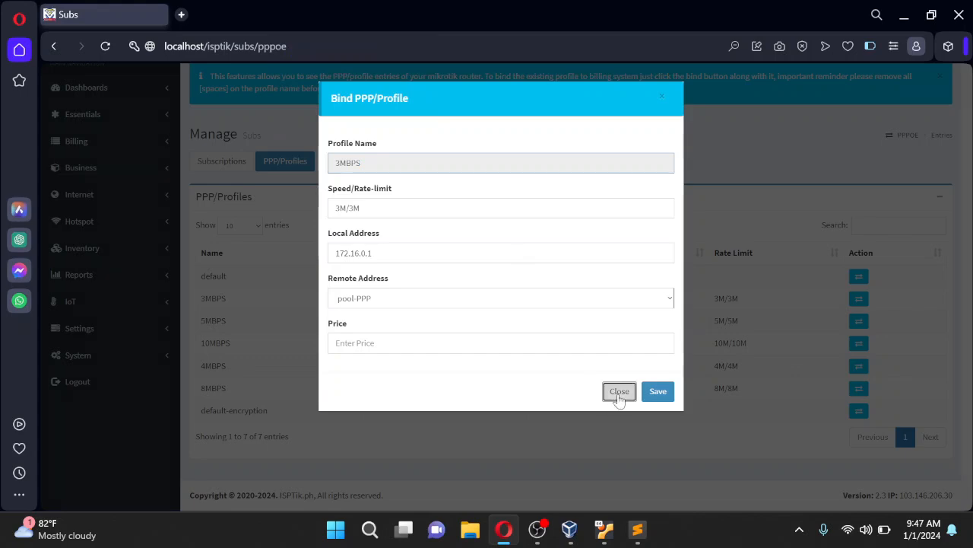
drag(227, 298, 201, 299)
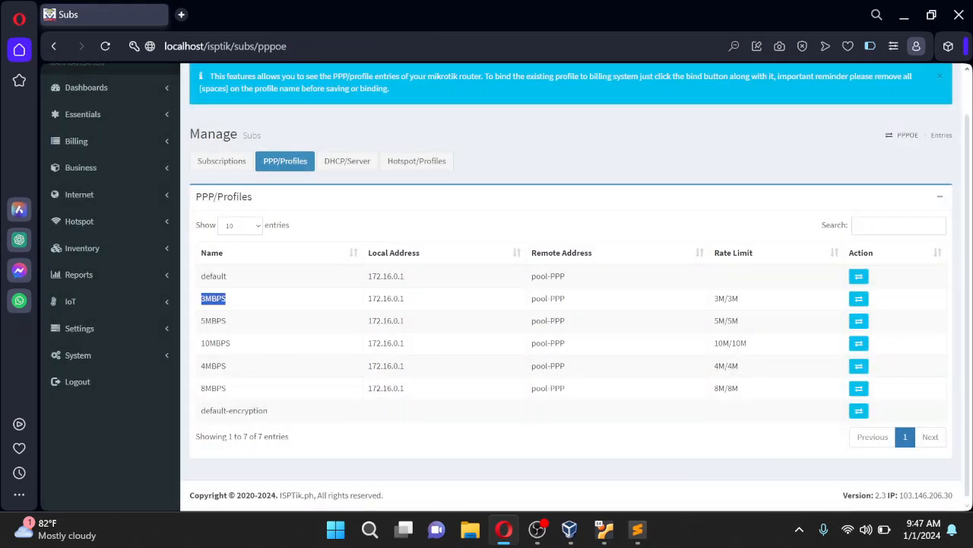
click(229, 307)
drag(227, 298, 201, 298)
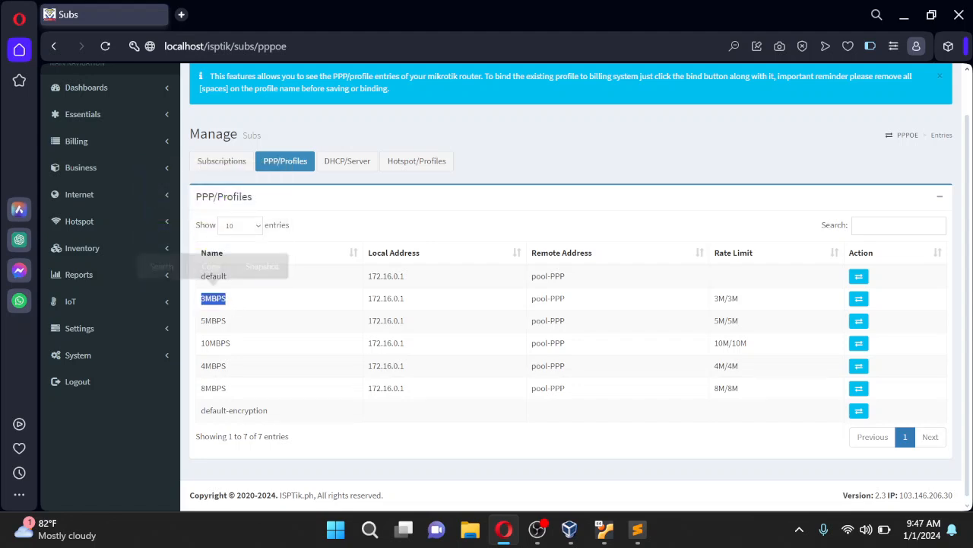
click(248, 308)
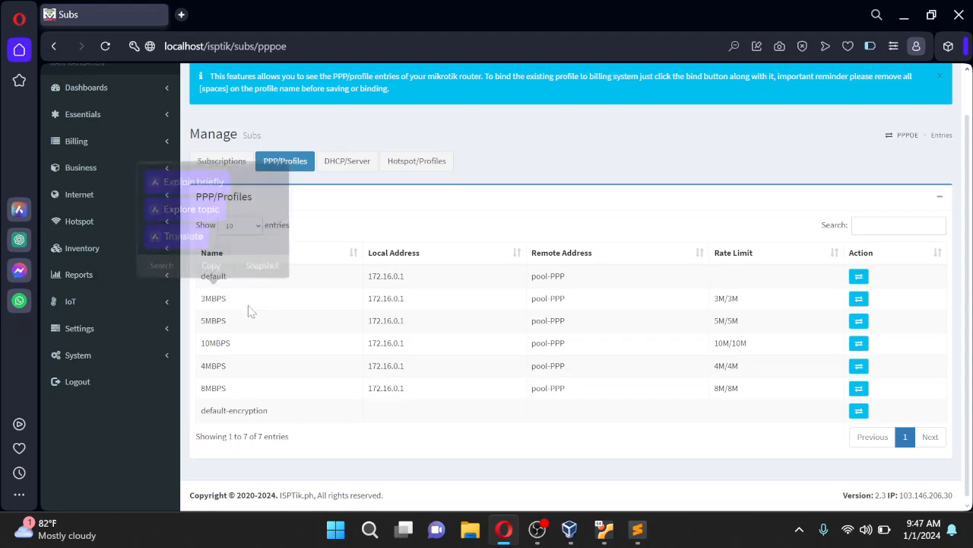
drag(228, 320, 230, 343)
click(481, 241)
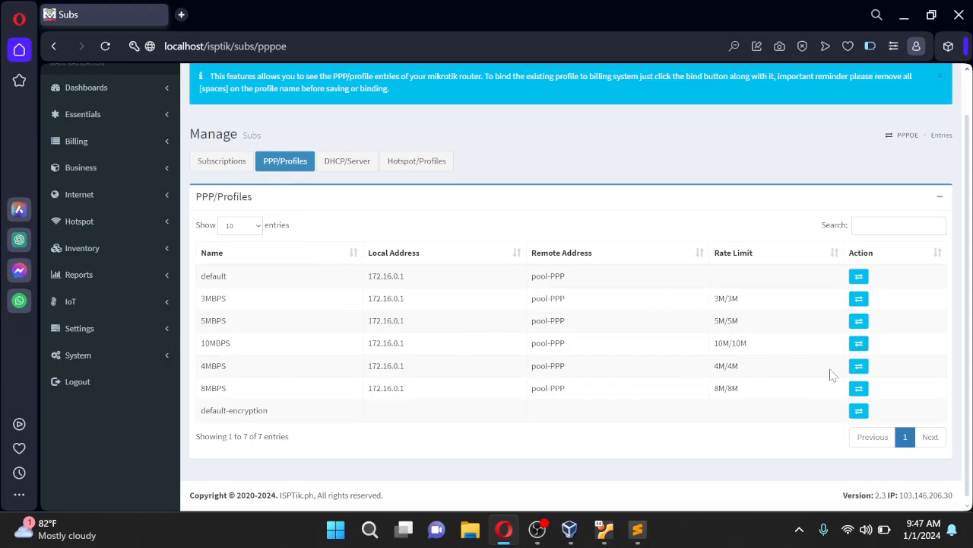
Enter a price of 999 in the 3MBPS Bind PPP/Profile form and submit it
click(858, 300)
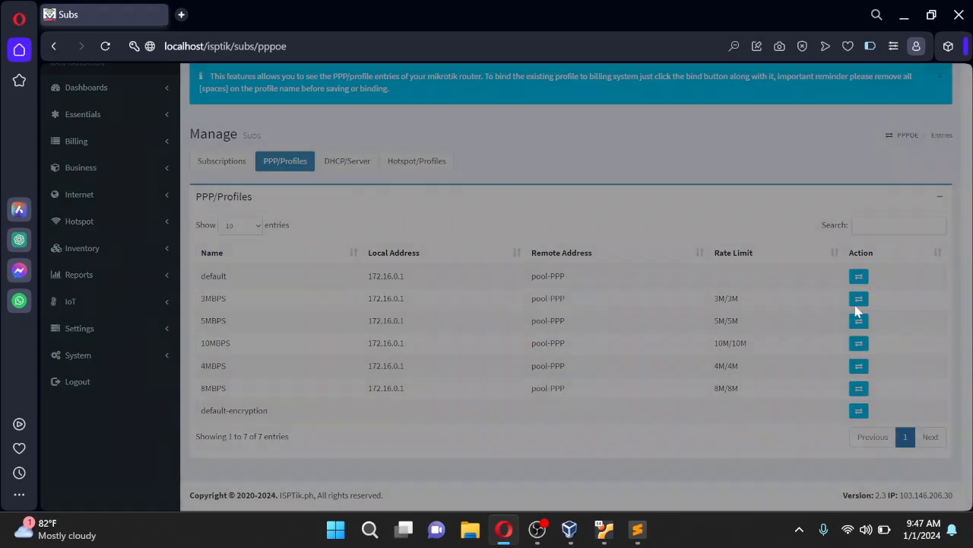
click(487, 343)
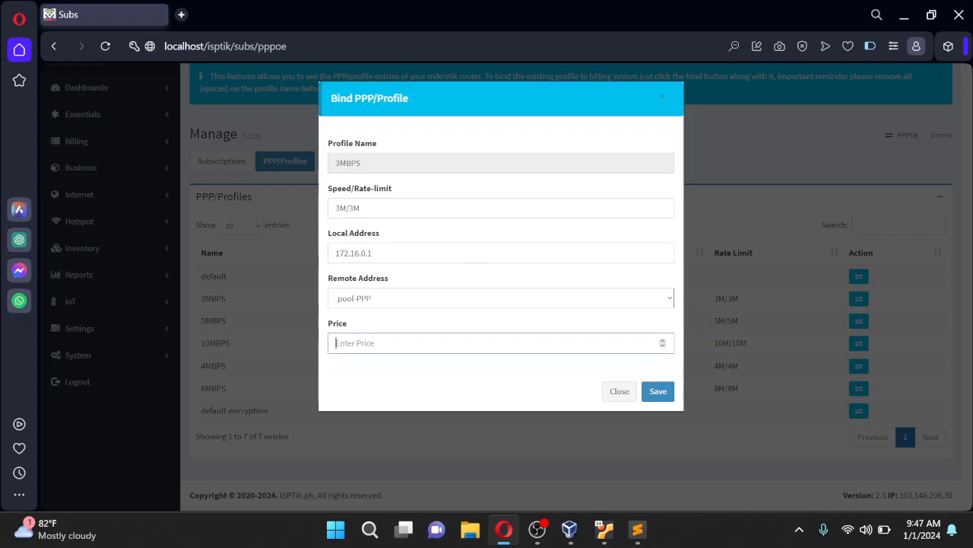
text(999)
click(620, 393)
scroll(569, 347, up, 1)
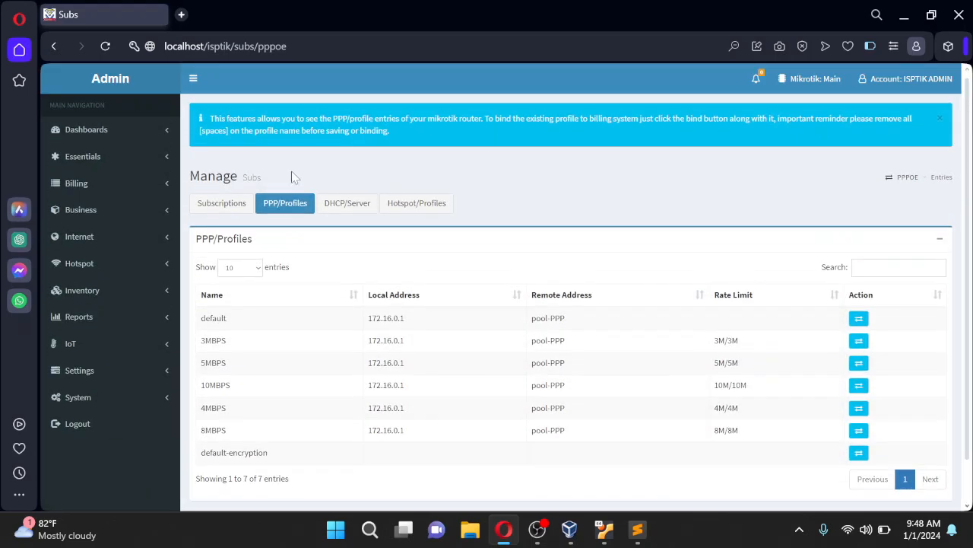
Switch to DHCP/Server and open then close the vlan11 binding form
click(348, 203)
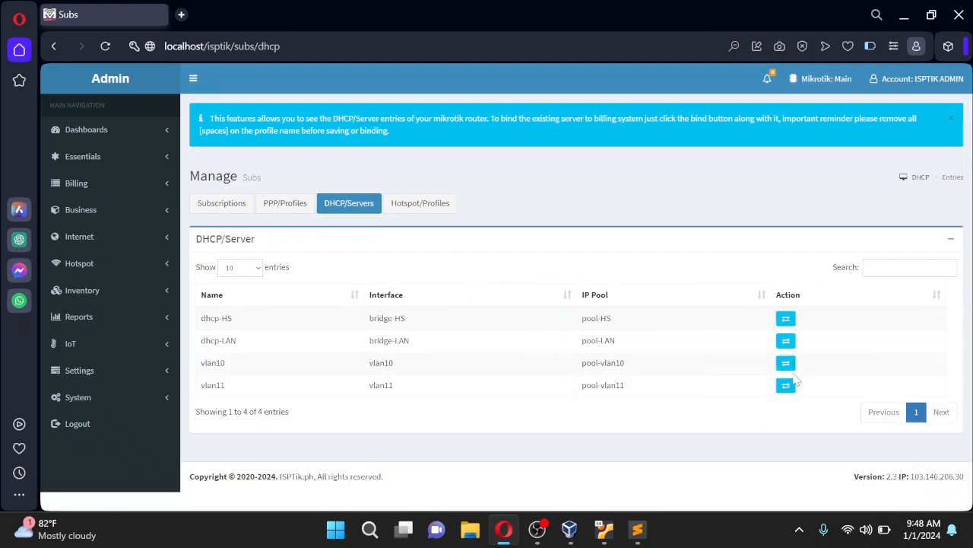
click(786, 386)
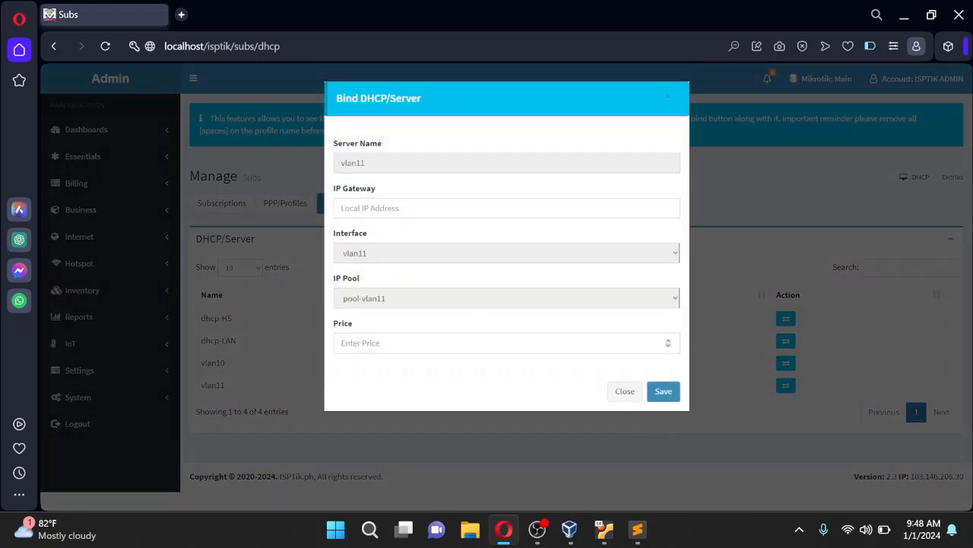
click(633, 396)
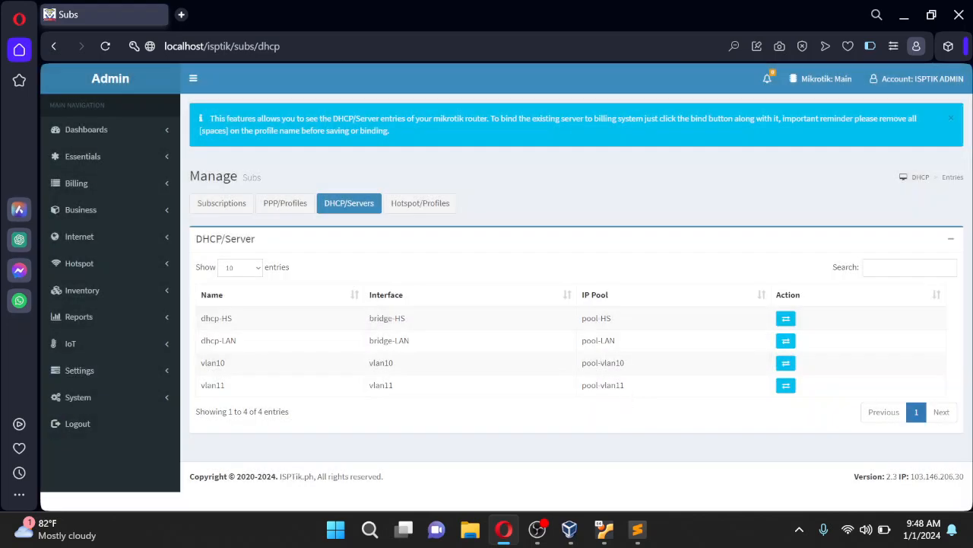
Switch to Hotspot/Profiles and open then close the UNLI binding form without saving
click(411, 206)
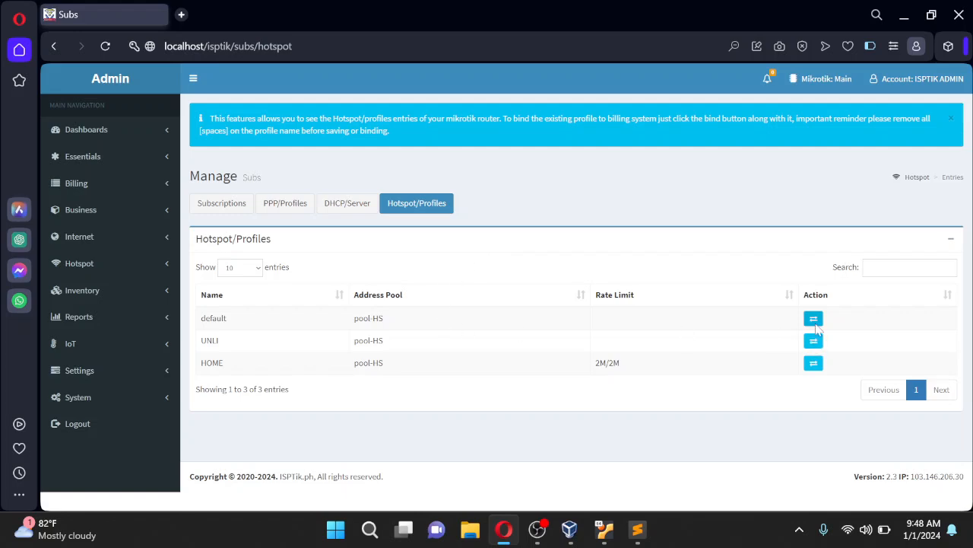
click(814, 340)
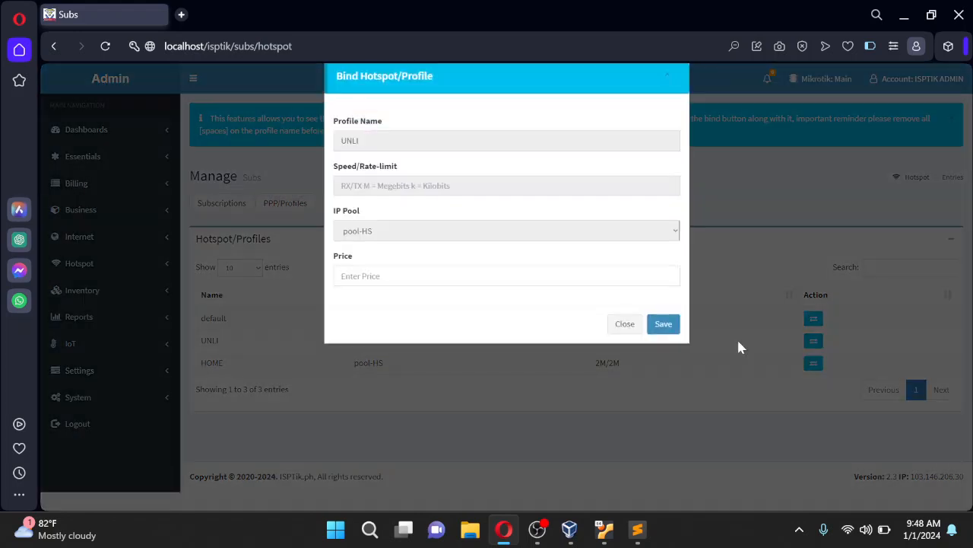
click(378, 297)
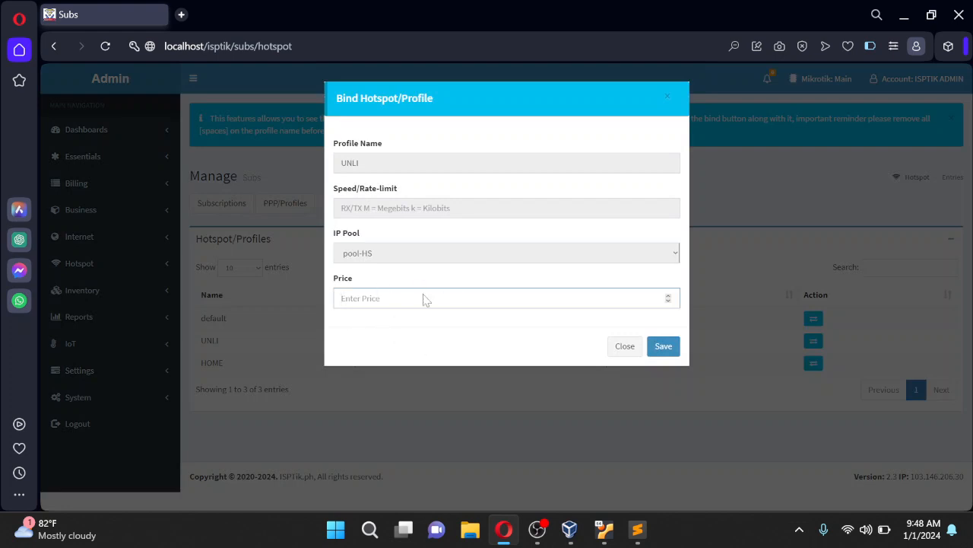
click(624, 348)
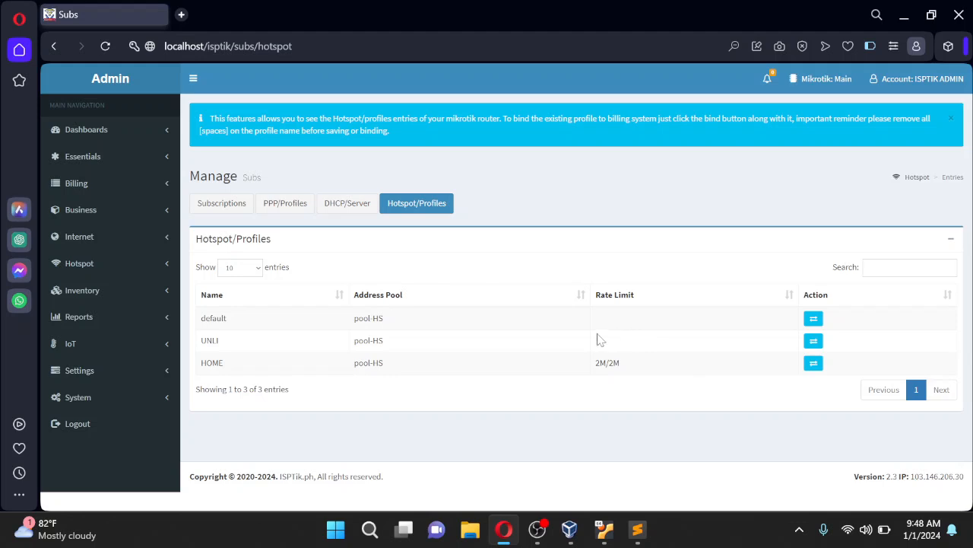
Open the Providers page and review the Add Providers form, keeping Monthly payment terms, without saving
click(156, 162)
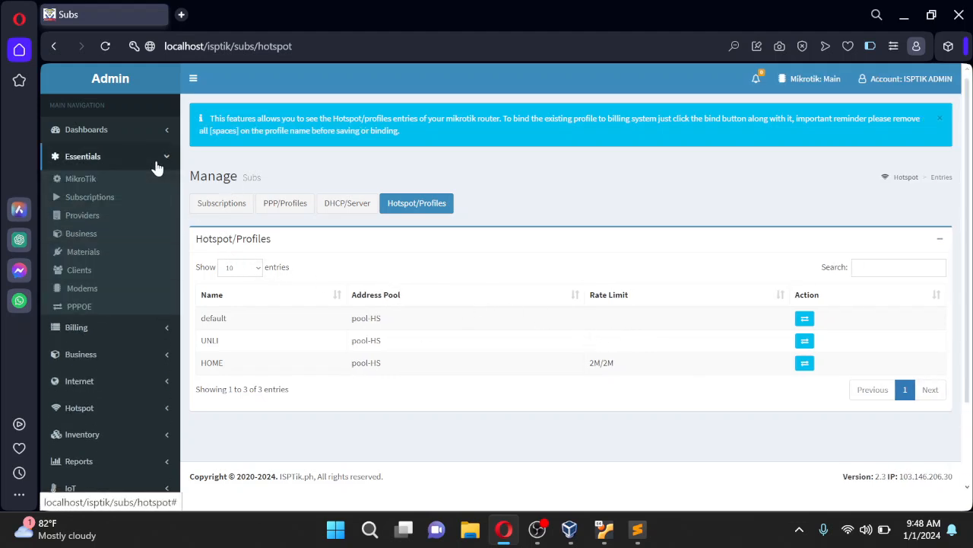
click(96, 223)
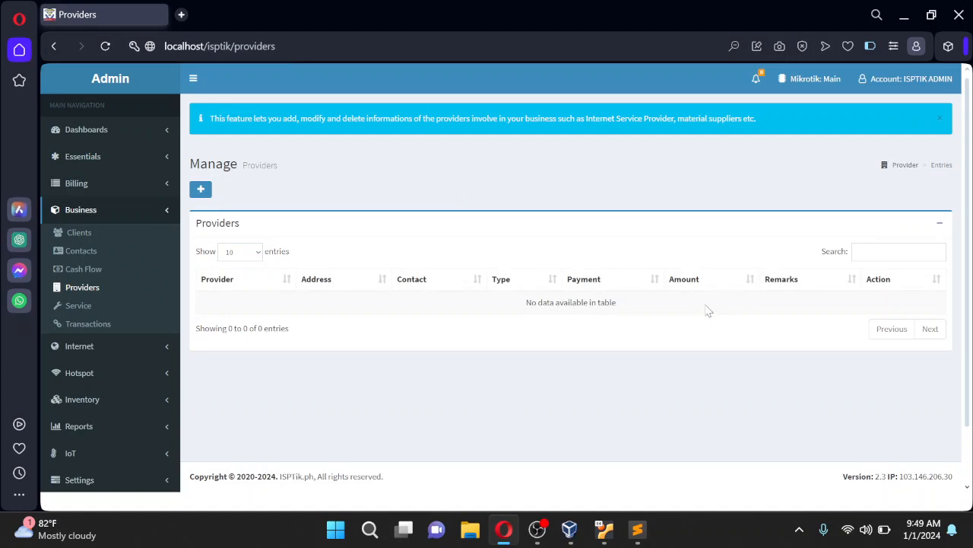
click(201, 189)
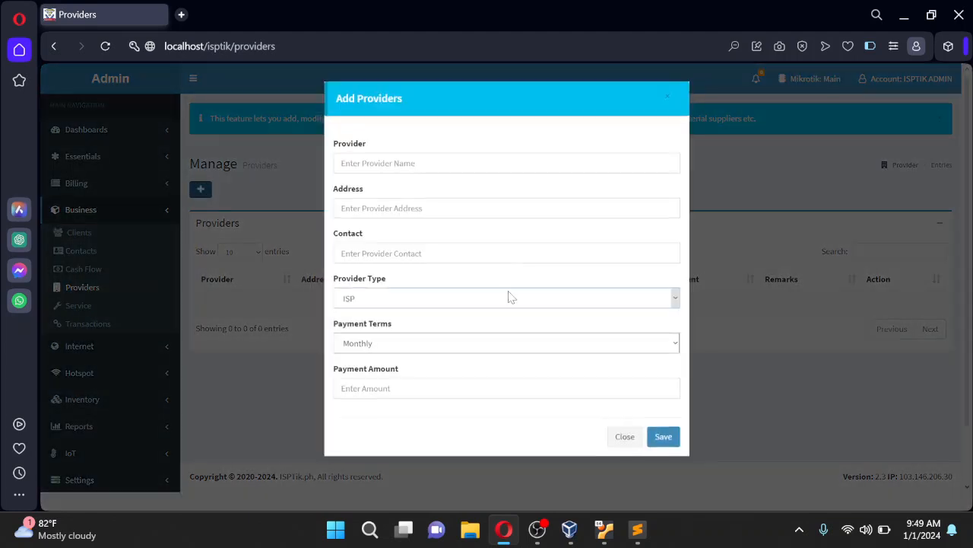
click(676, 348)
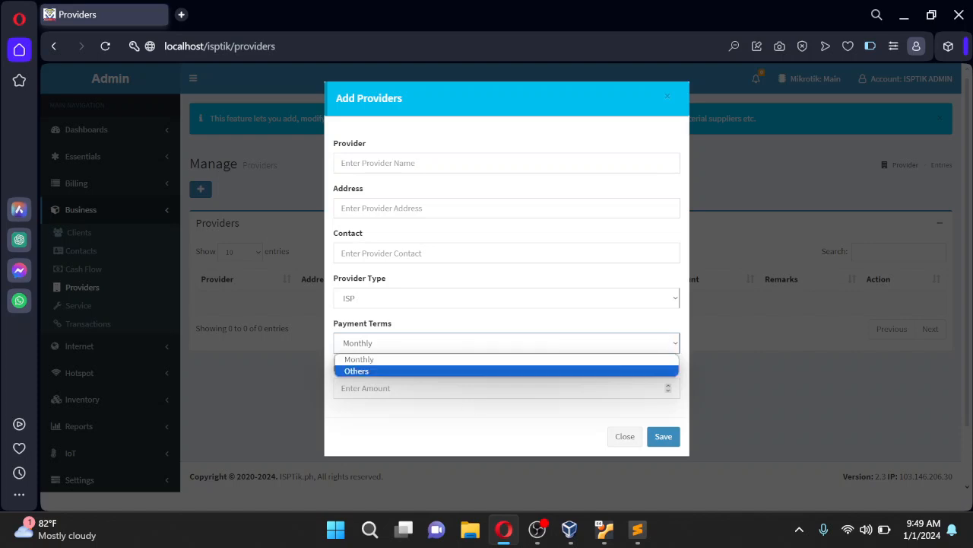
click(461, 405)
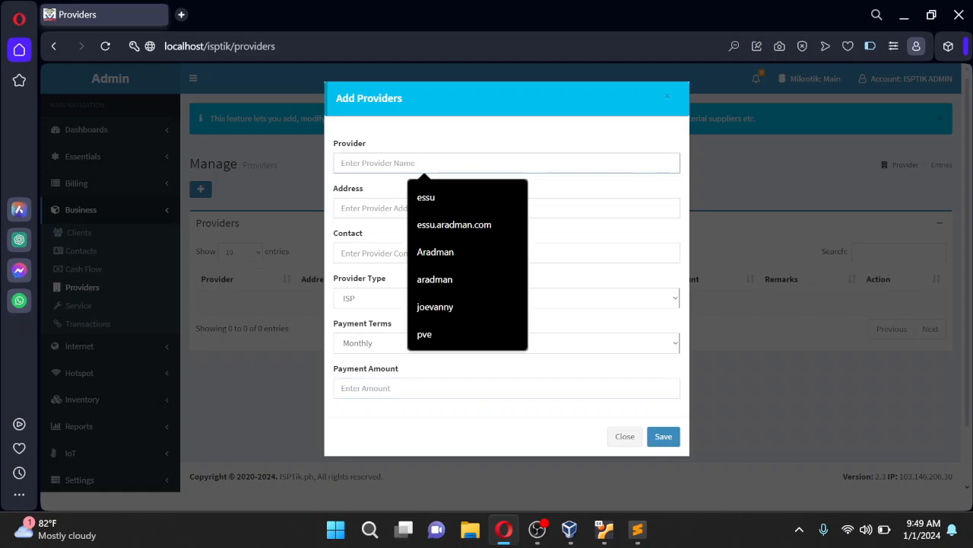
click(386, 208)
click(624, 440)
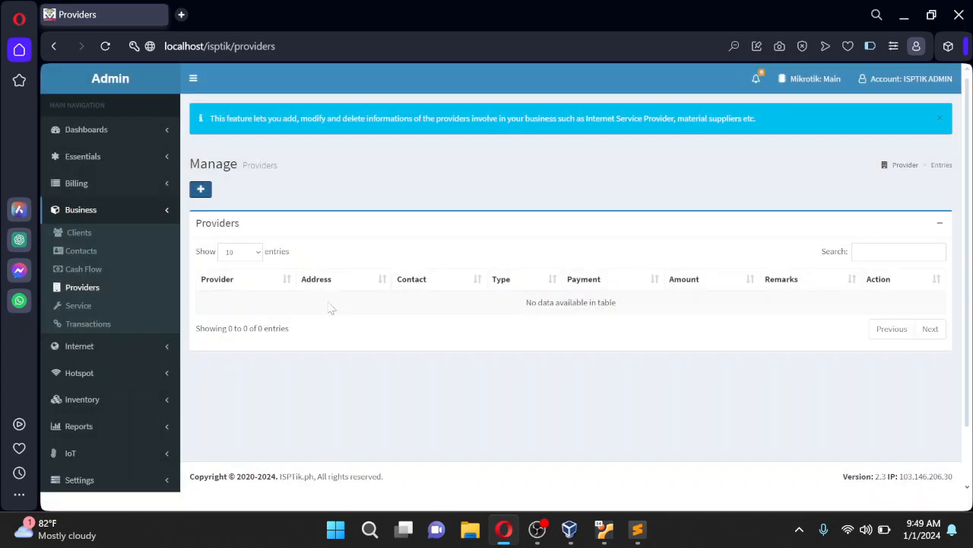
click(84, 157)
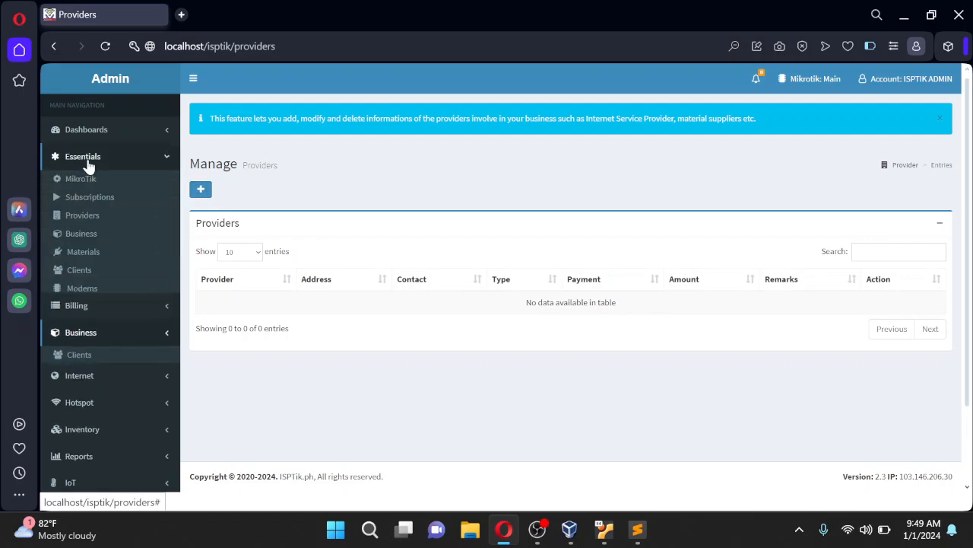
click(92, 233)
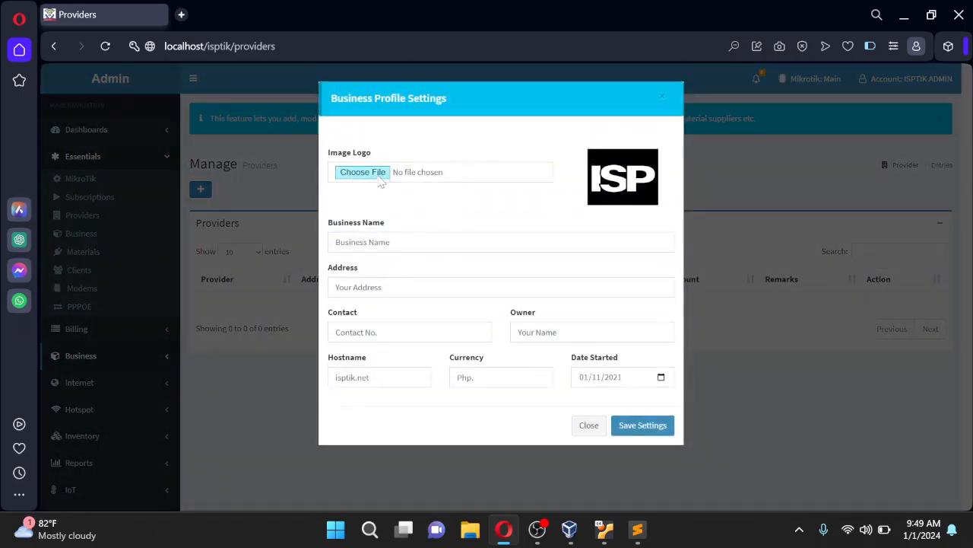
key(Tab)
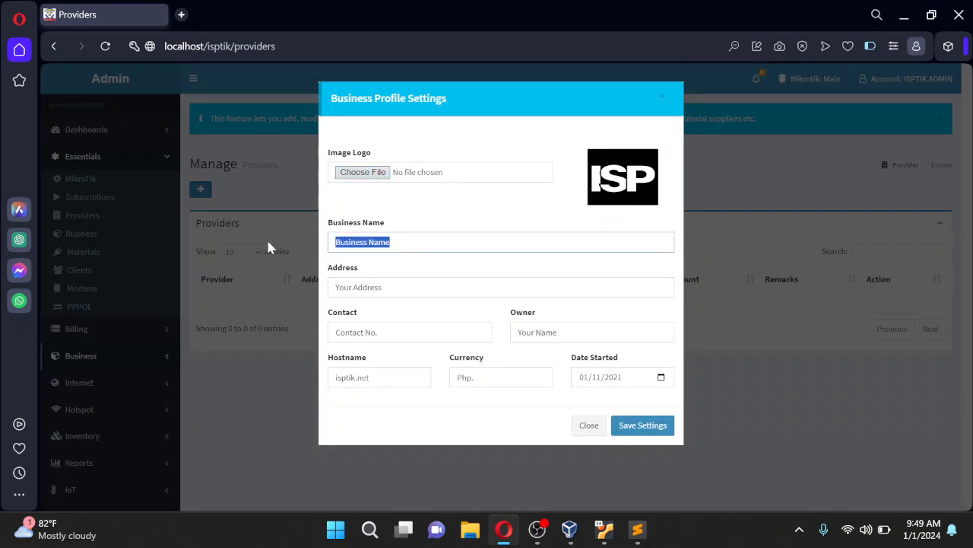
key(Tab)
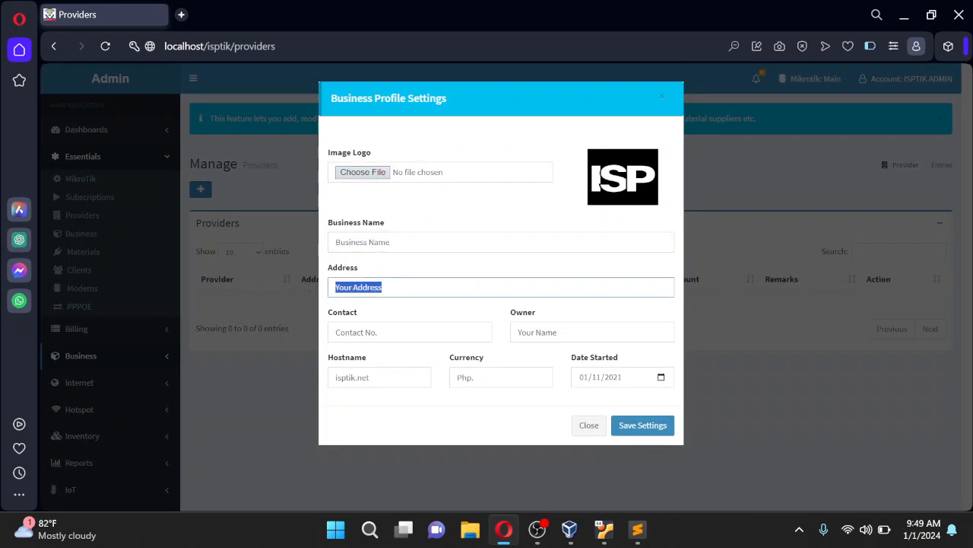
click(487, 377)
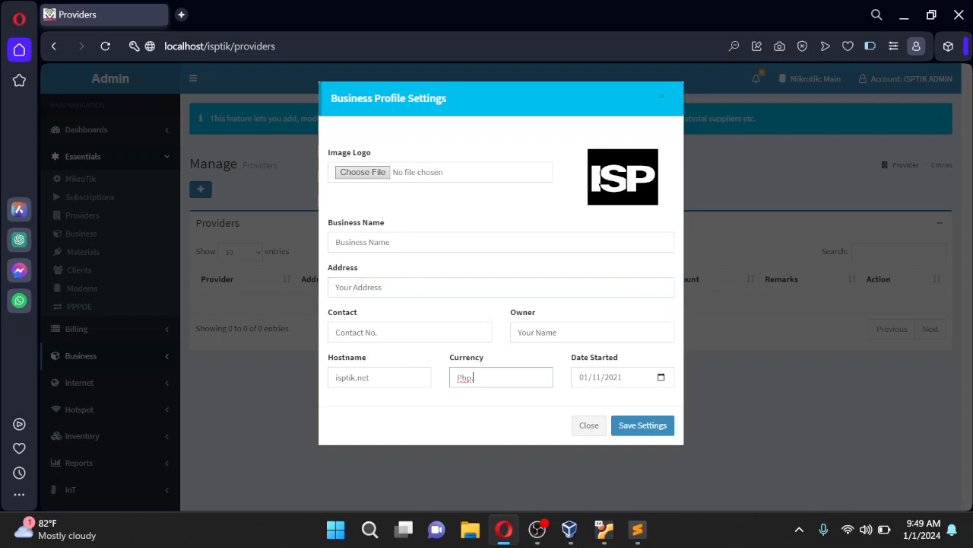
click(589, 428)
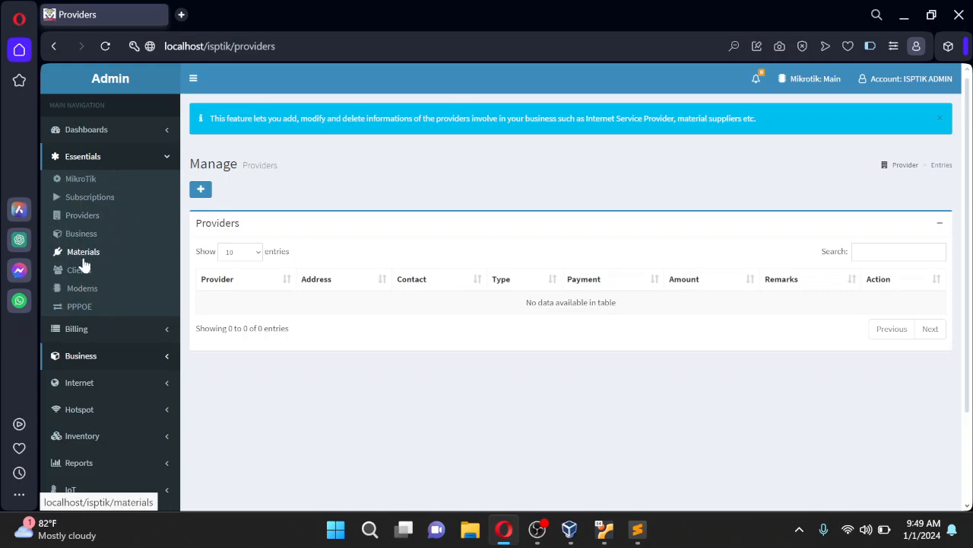
On the Materials page, try a new material with MODEMS classification, check the supplier list, and close unsaved
click(97, 260)
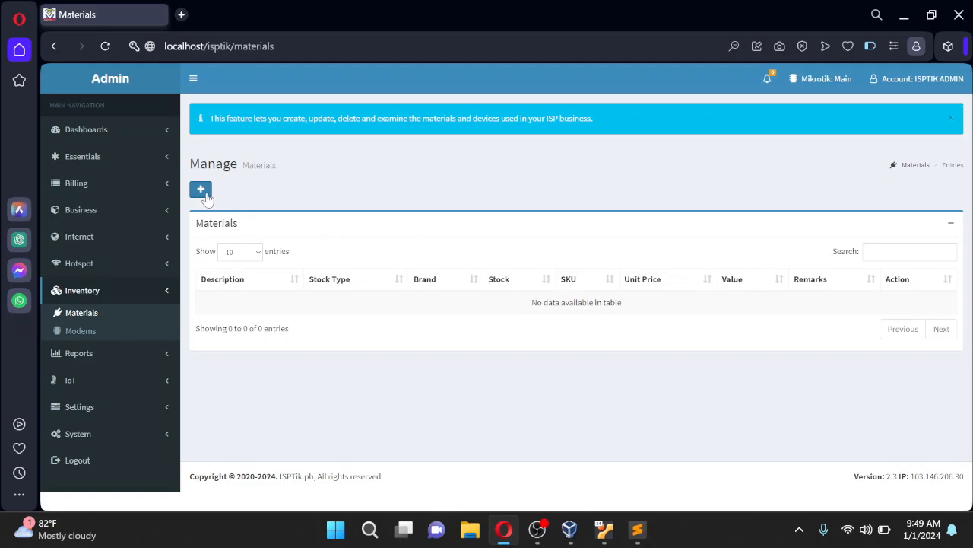
click(201, 190)
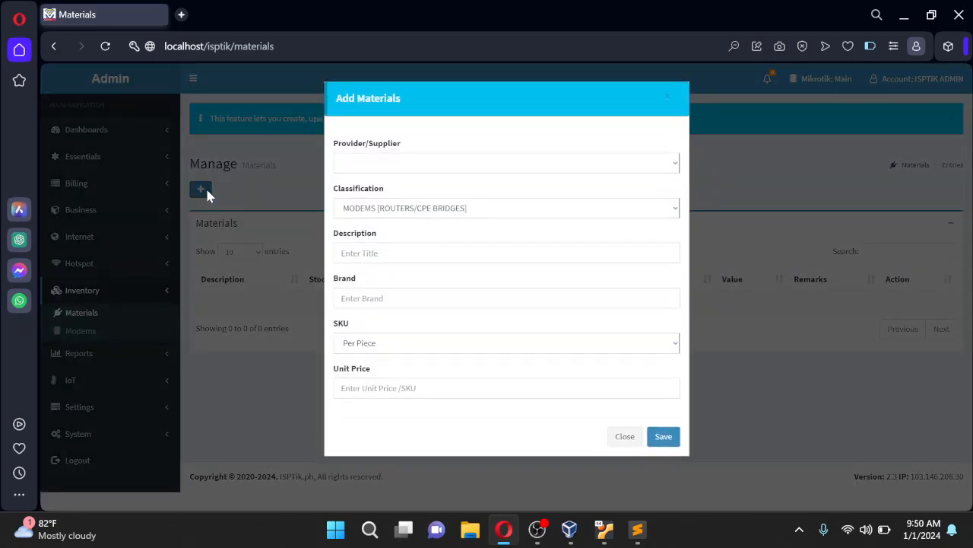
click(411, 213)
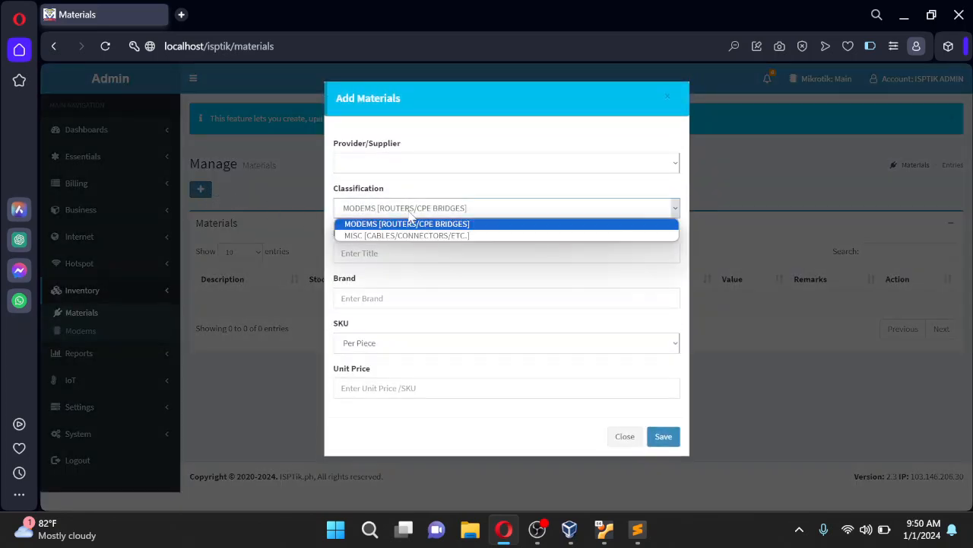
click(400, 170)
click(404, 172)
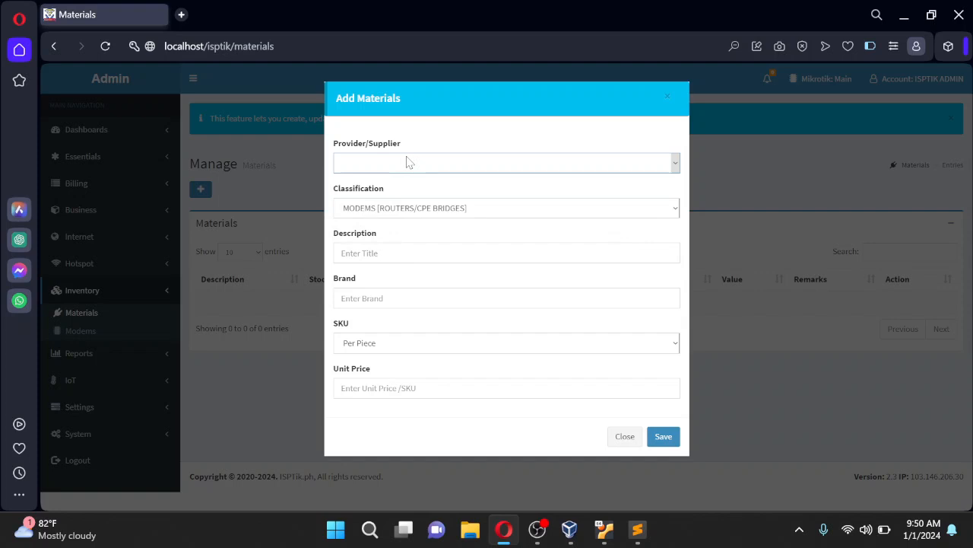
click(465, 163)
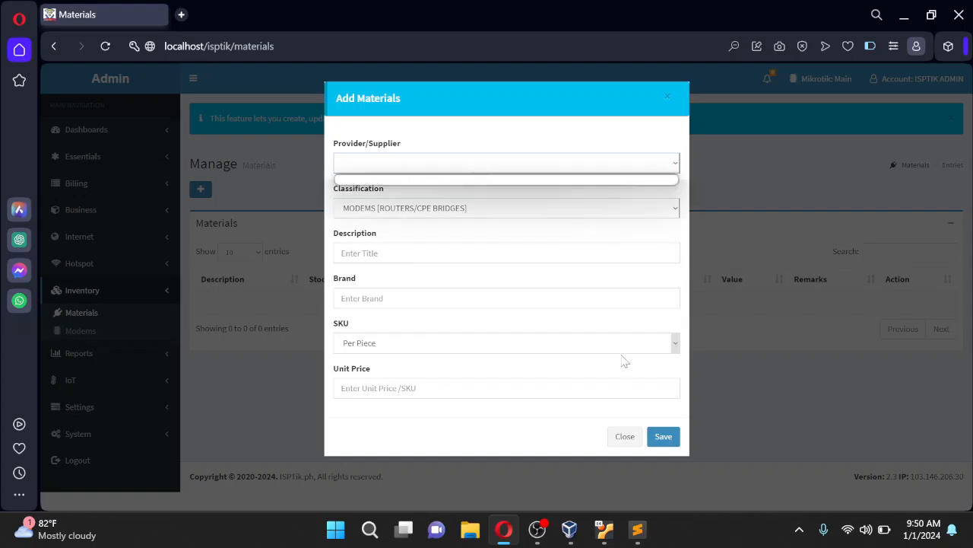
click(624, 435)
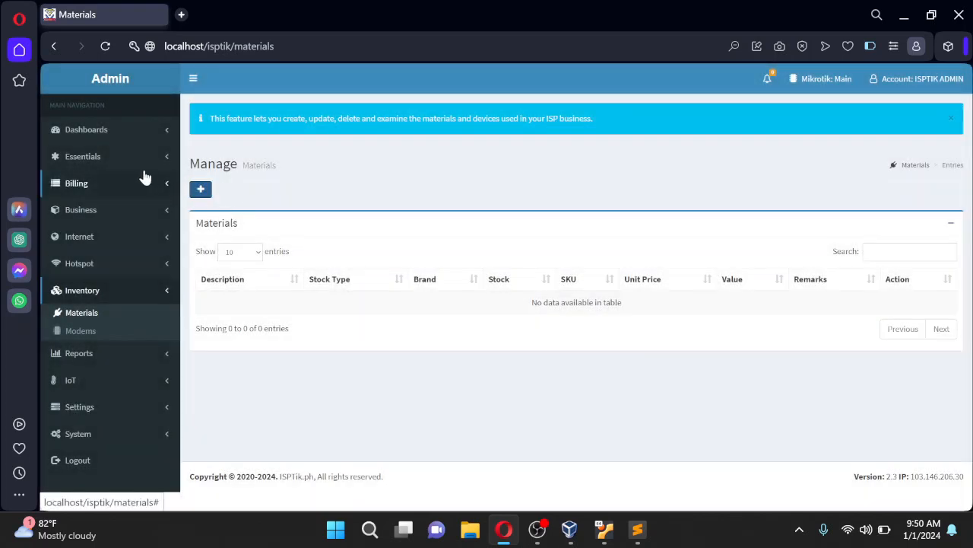
click(132, 164)
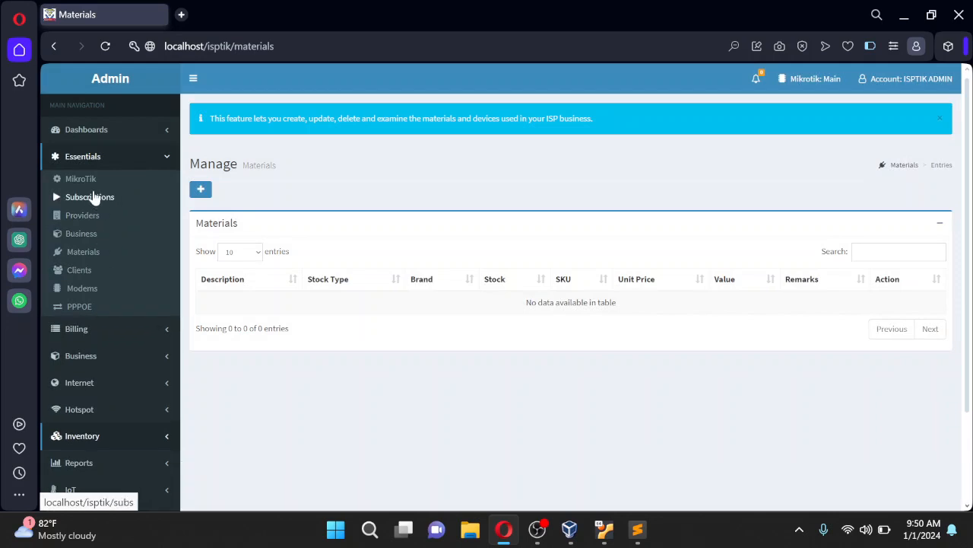
Check the empty Clients page by opening and closing Add Client, then view the Service page
click(91, 272)
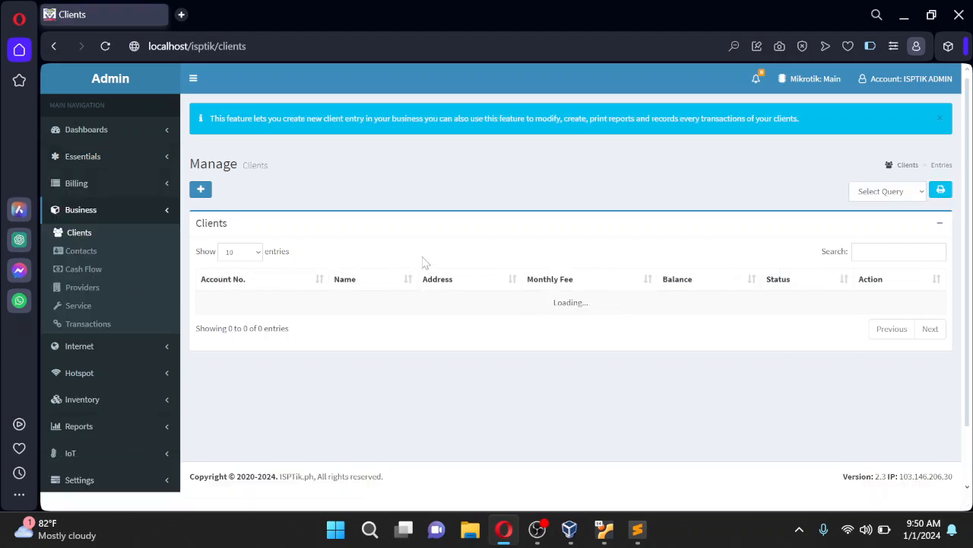
click(201, 188)
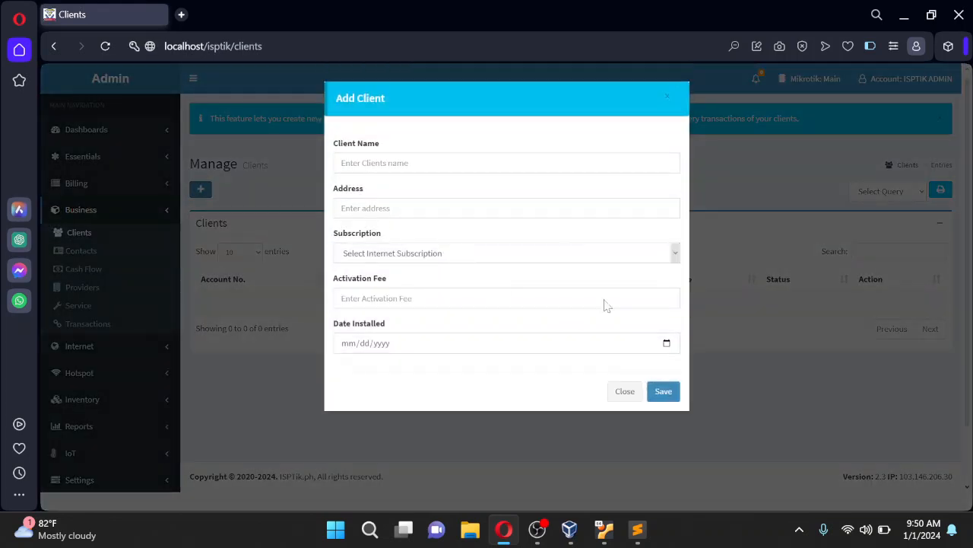
click(622, 391)
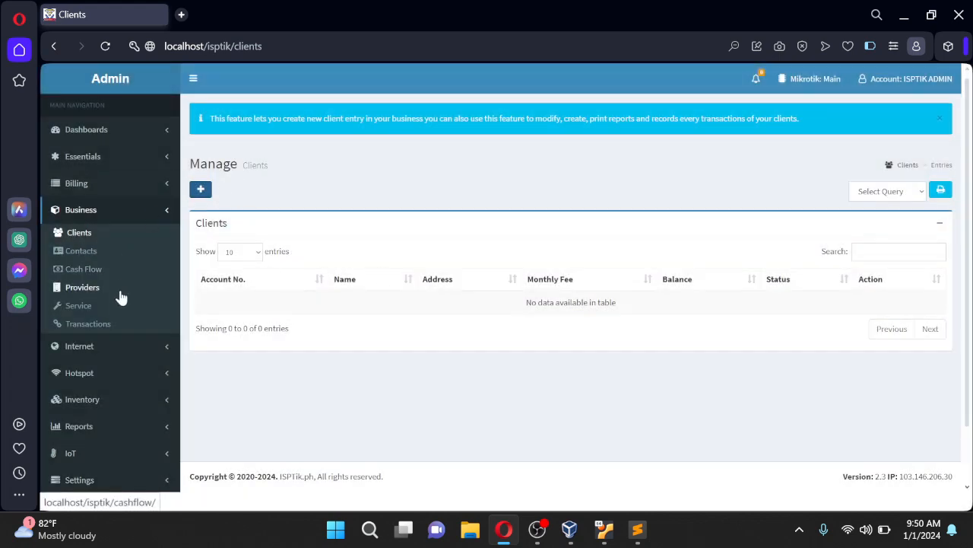
click(82, 313)
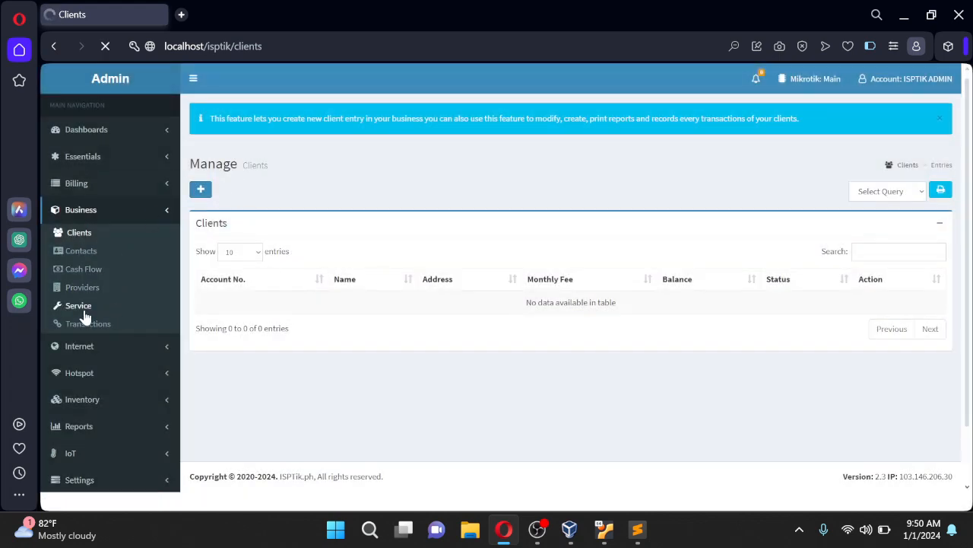
Open the empty Modems inventory and close the Activate Modems form without saving
click(146, 170)
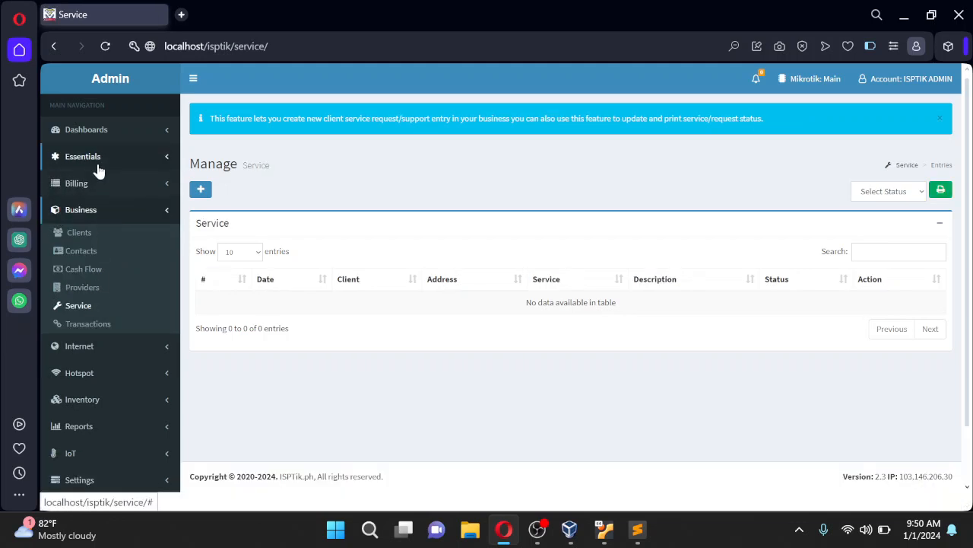
click(96, 158)
click(81, 287)
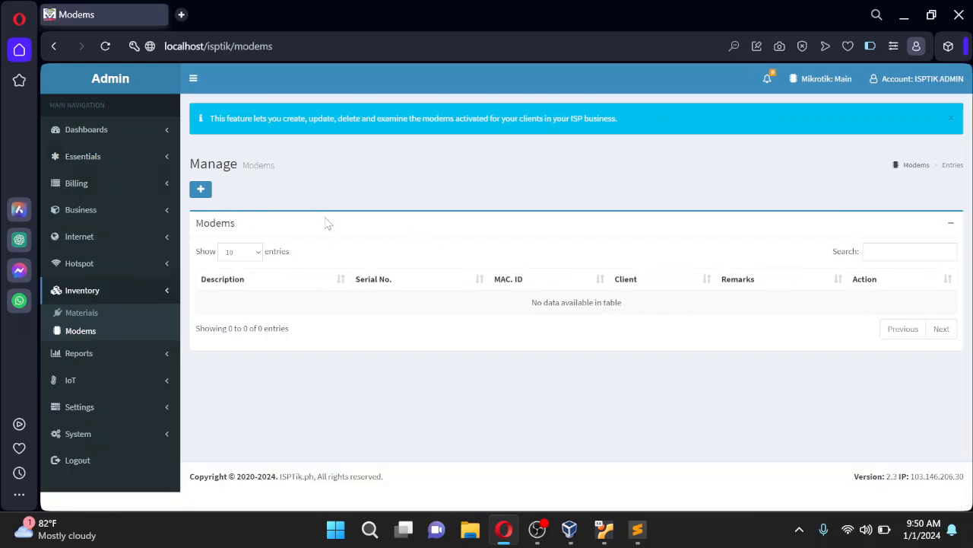
click(203, 192)
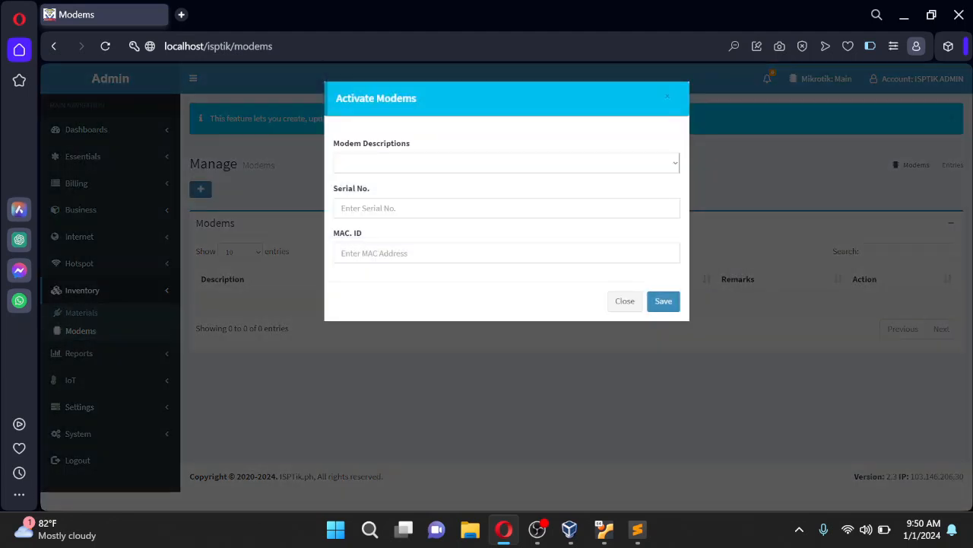
click(624, 301)
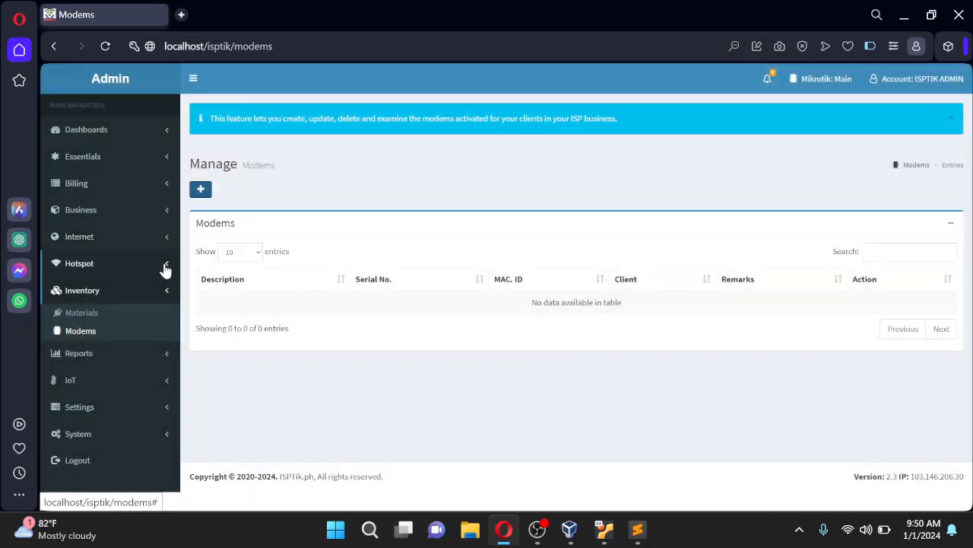
click(149, 157)
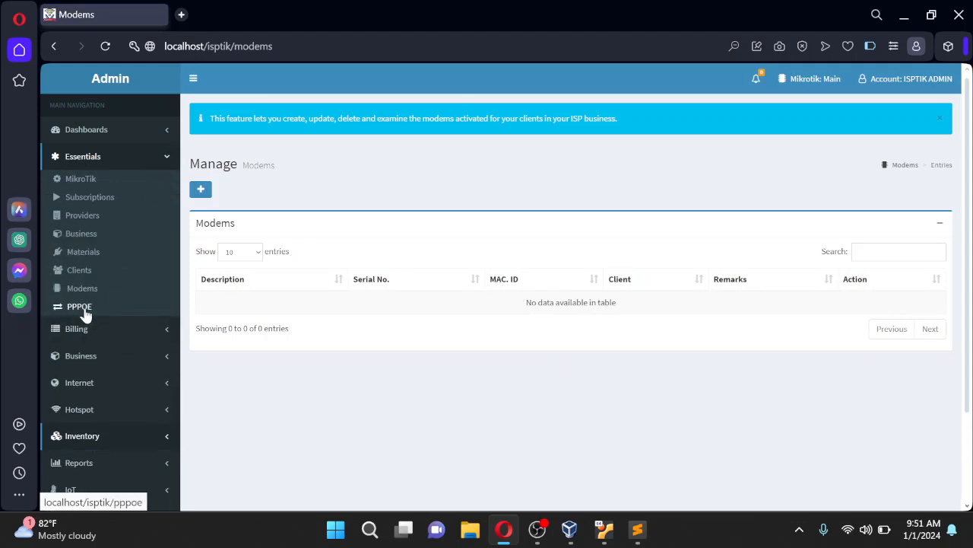
View the router's active PPPoE connections, then switch to the PPP/Secret list of six accounts
click(82, 312)
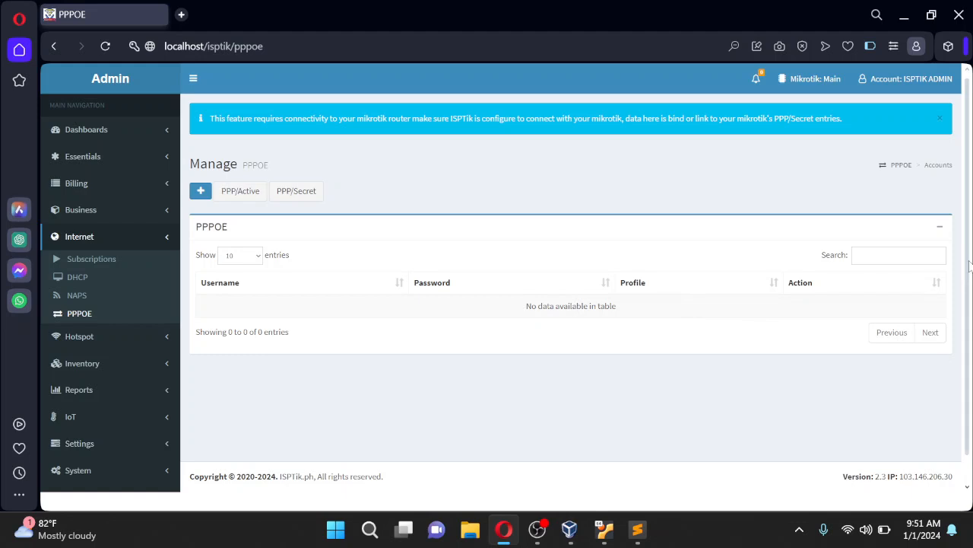
click(244, 196)
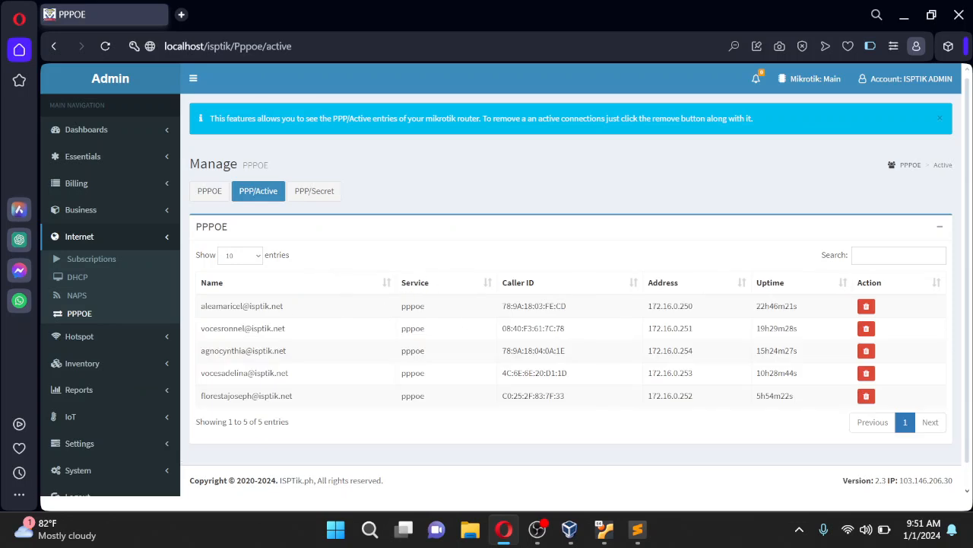
drag(200, 305, 852, 411)
click(631, 436)
drag(967, 320, 966, 367)
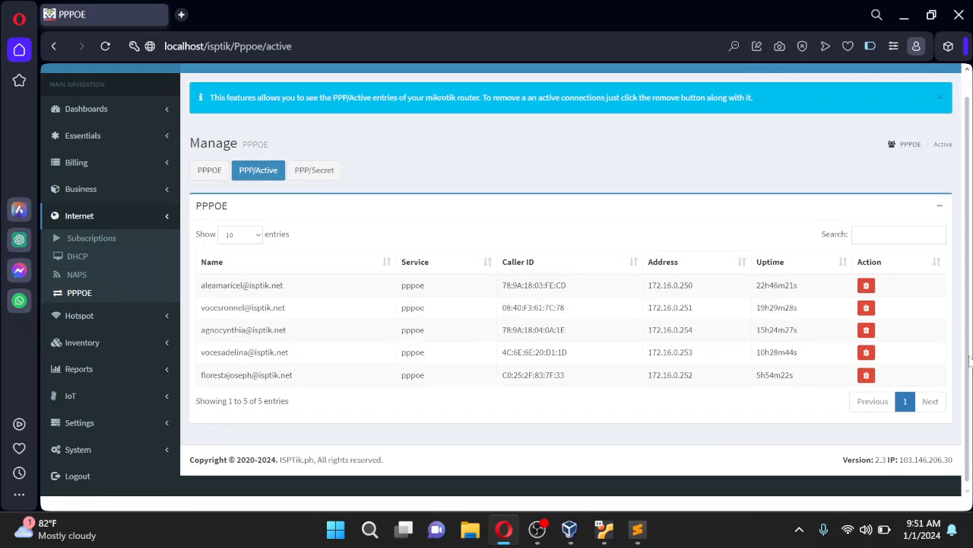
scroll(969, 400, up, 1)
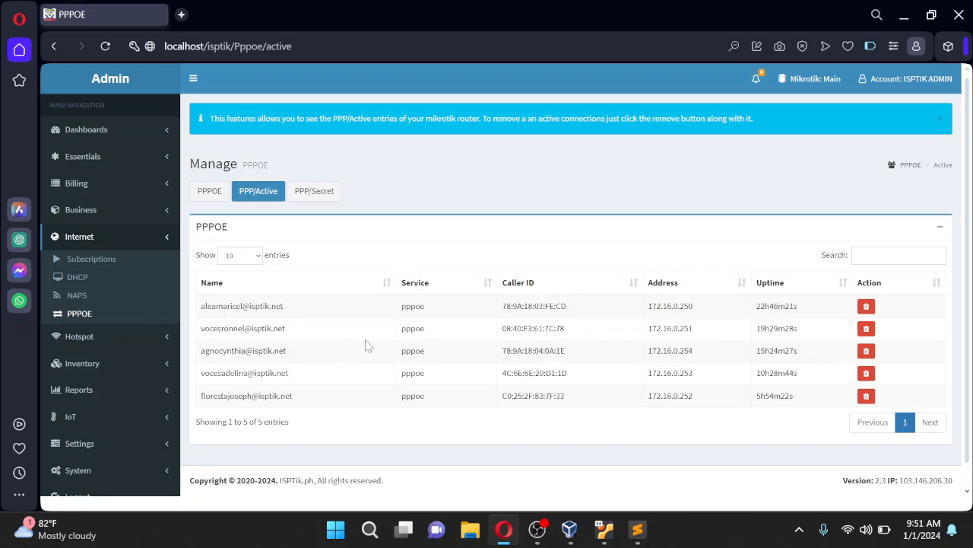
click(166, 242)
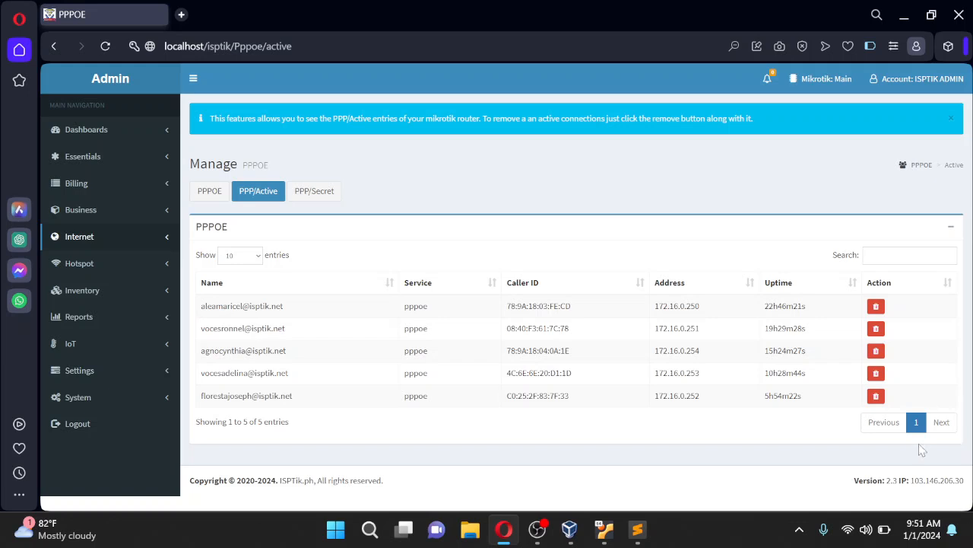
click(319, 190)
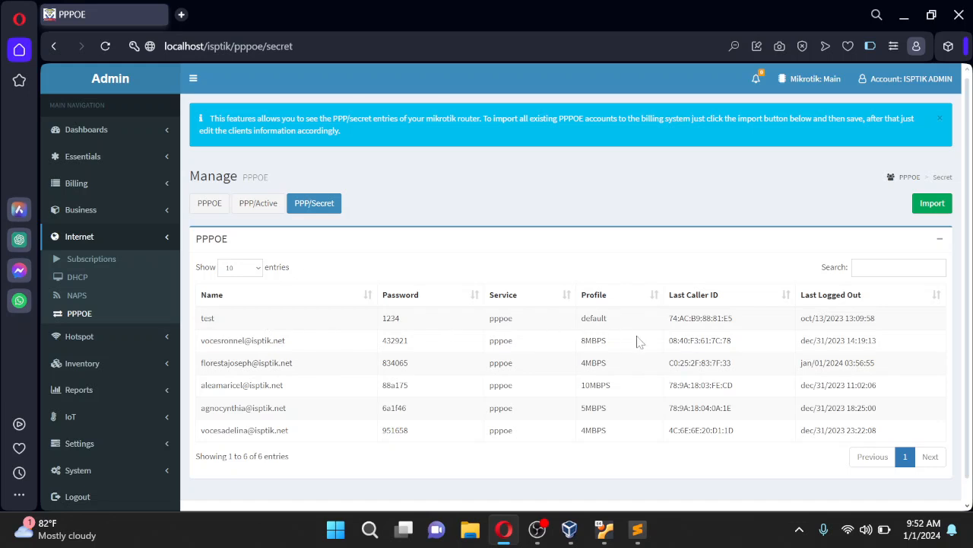
click(932, 204)
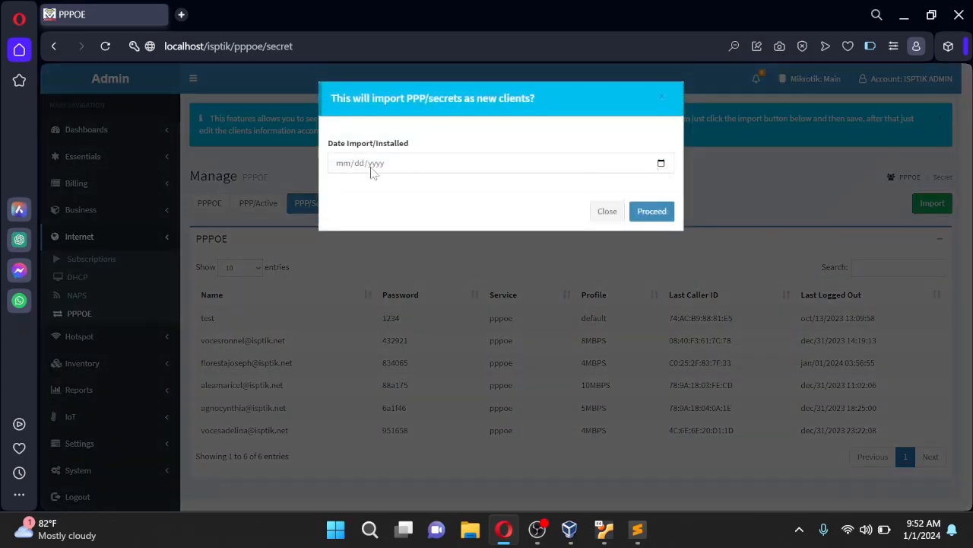
click(346, 172)
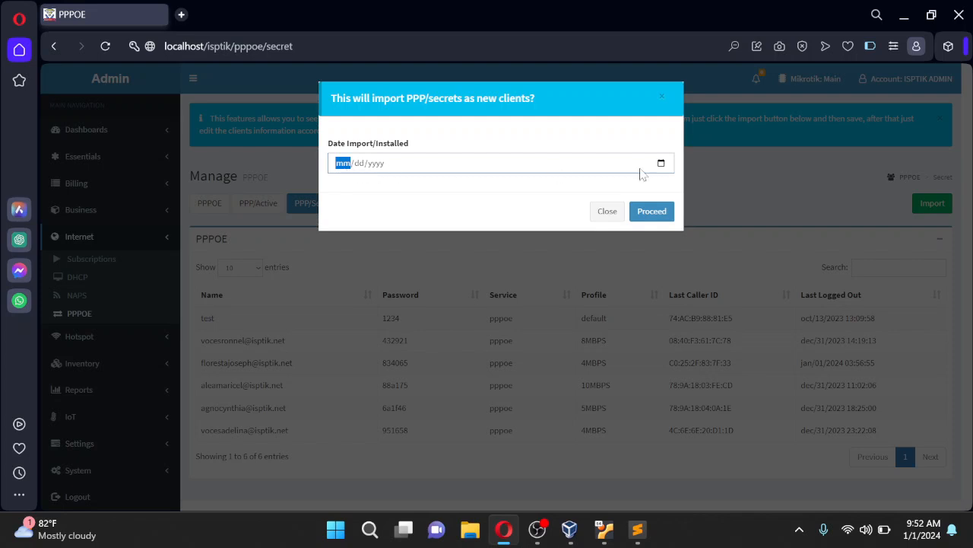
click(661, 163)
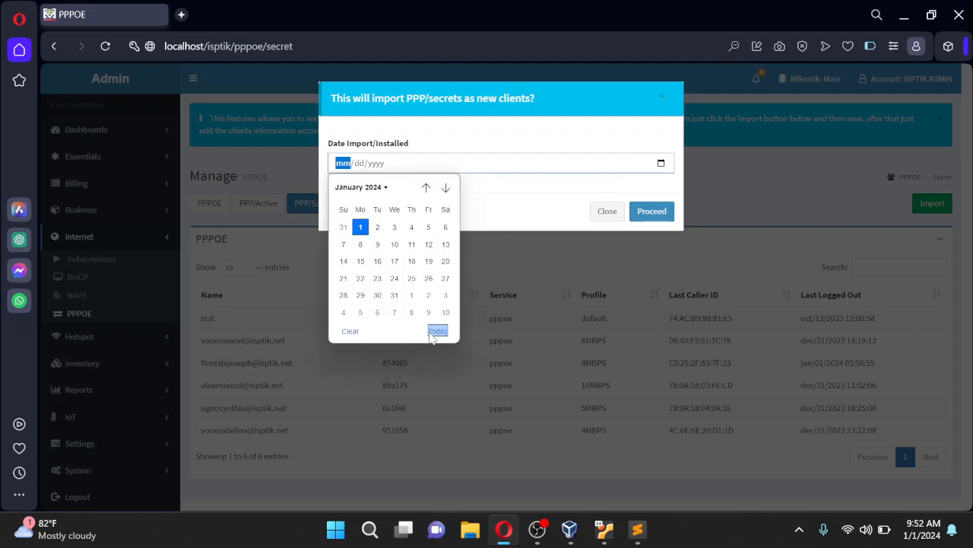
click(435, 331)
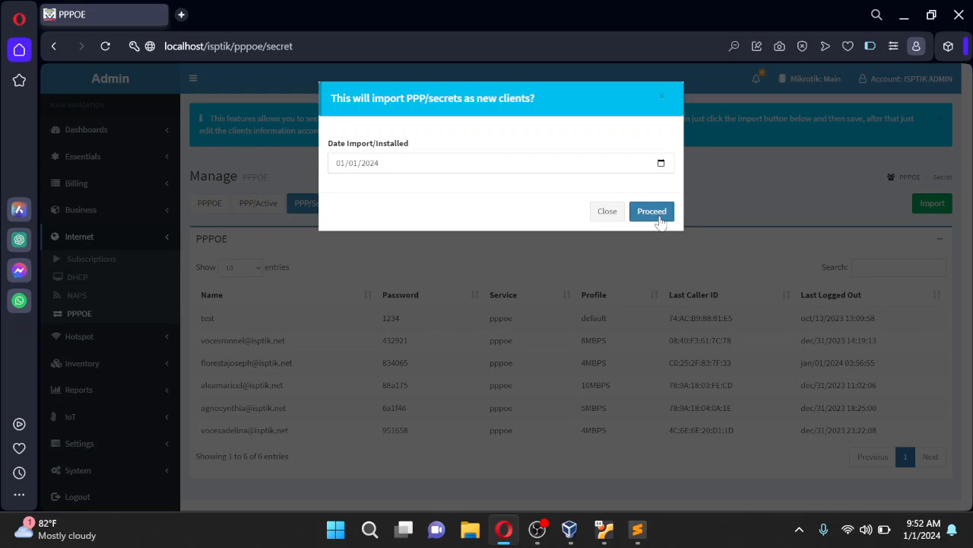
click(603, 212)
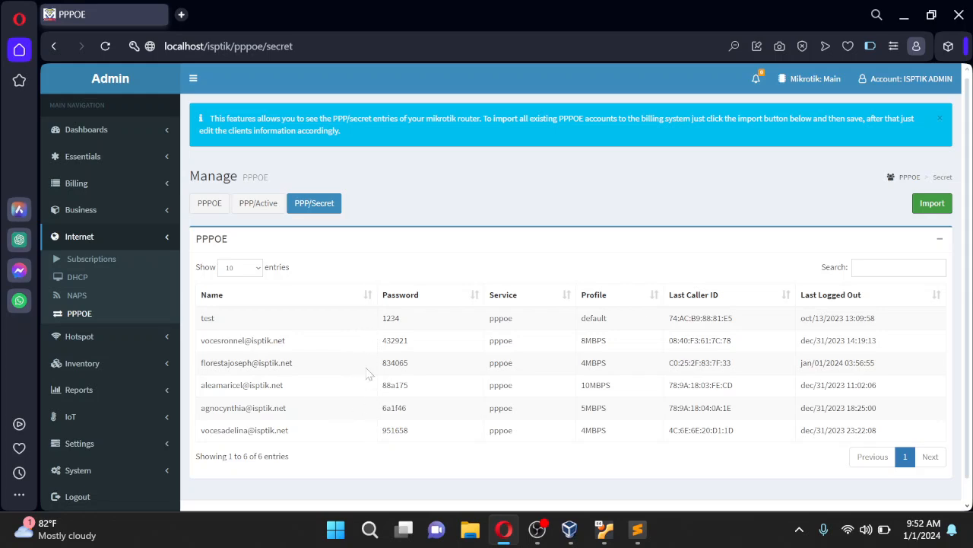
click(937, 204)
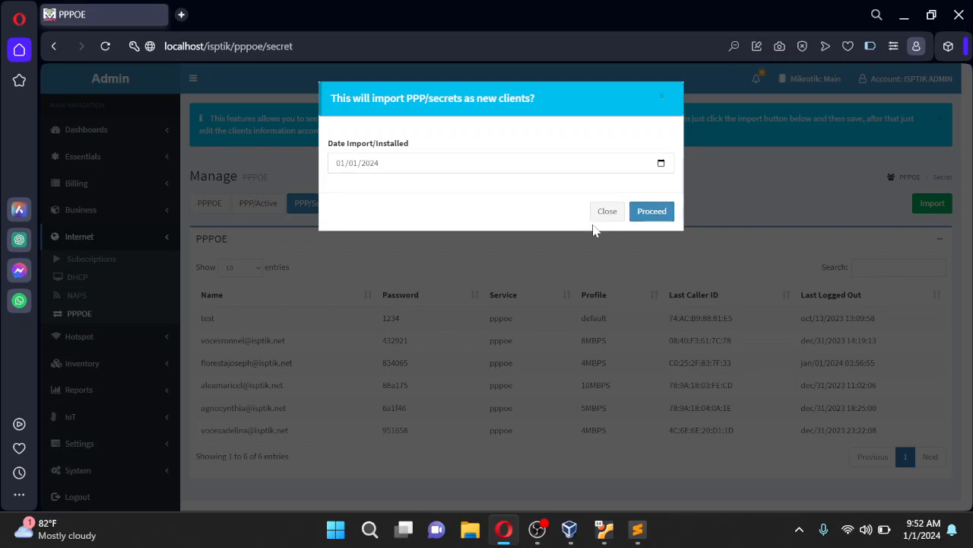
click(609, 216)
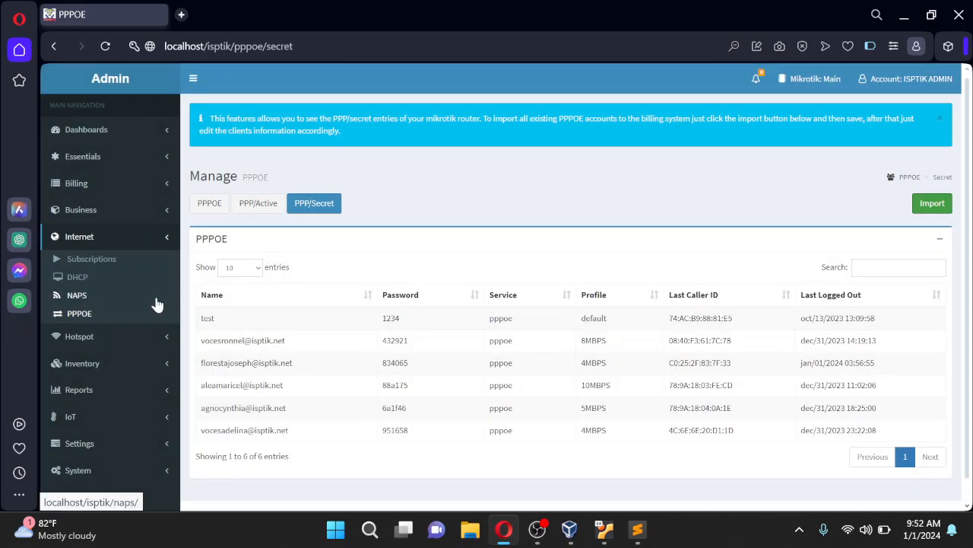
click(107, 219)
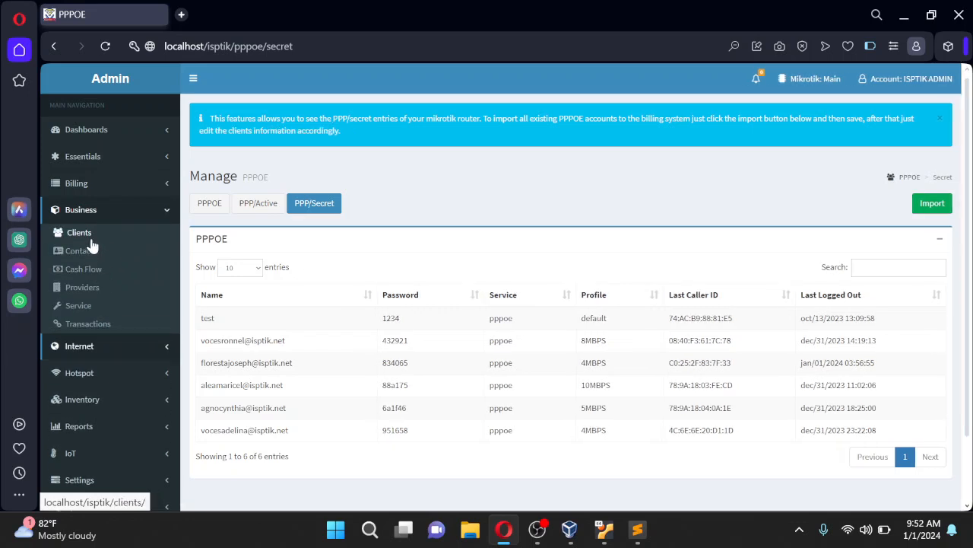
Check that Business > Clients is empty, then reopen Internet > PPPOE accounts
click(90, 241)
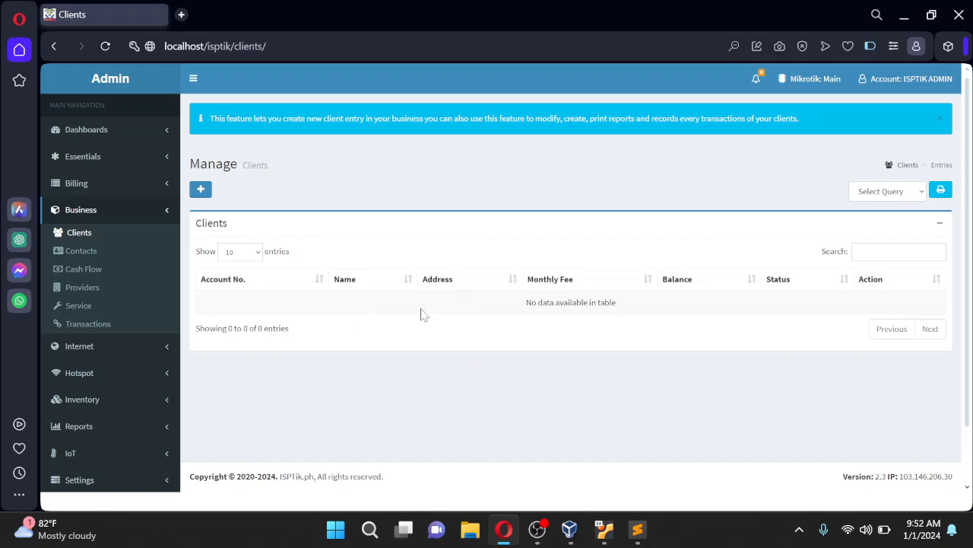
click(166, 351)
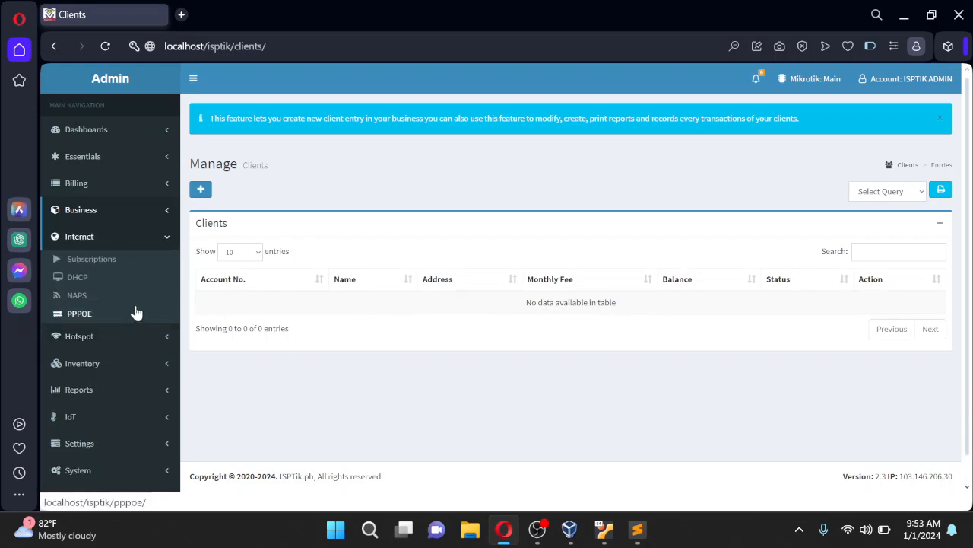
click(89, 318)
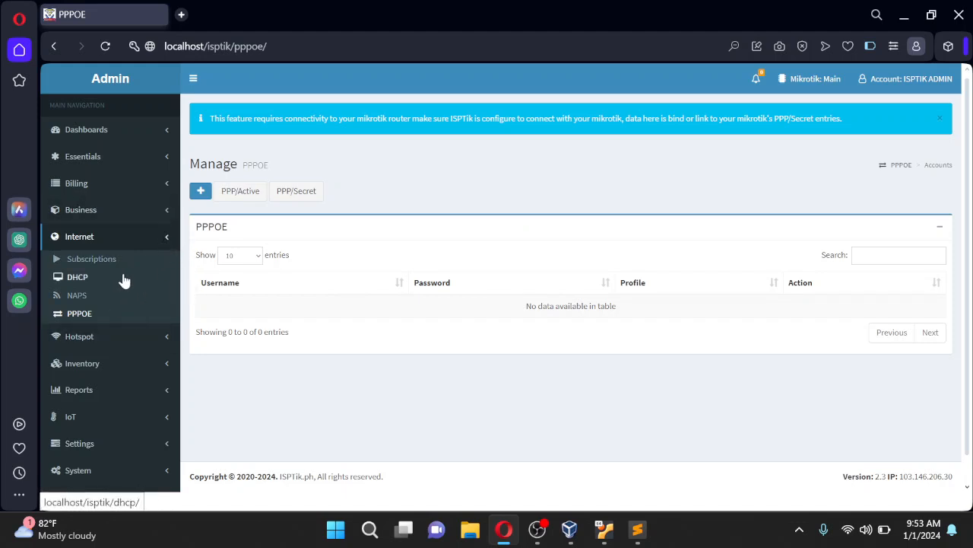
Revisit the PPPoE PPP/Secret entries, then go back to the empty Business > Clients list
click(85, 321)
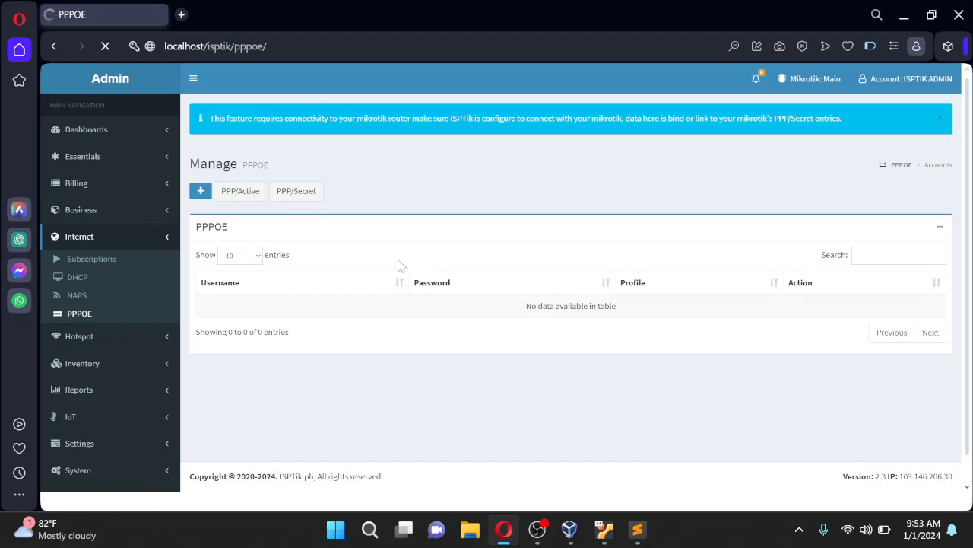
click(313, 197)
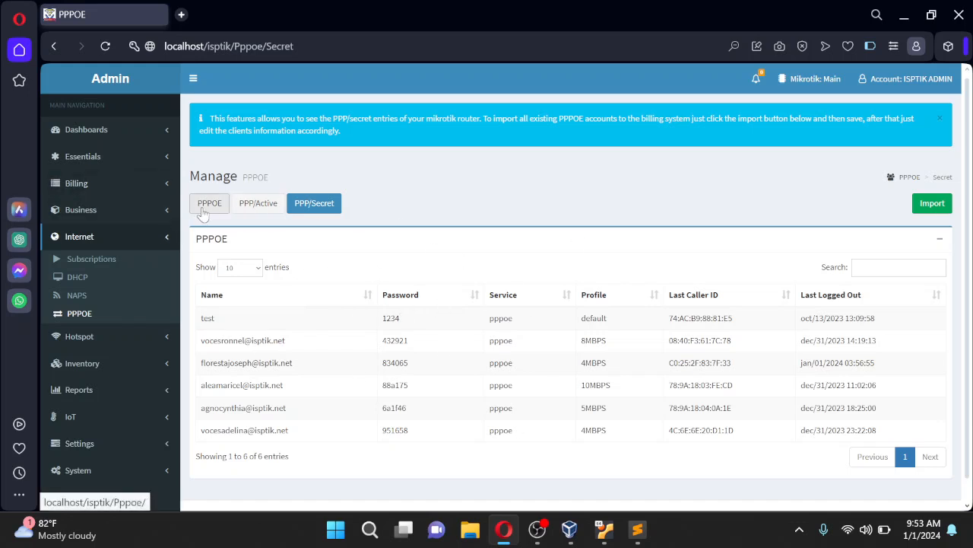
click(120, 212)
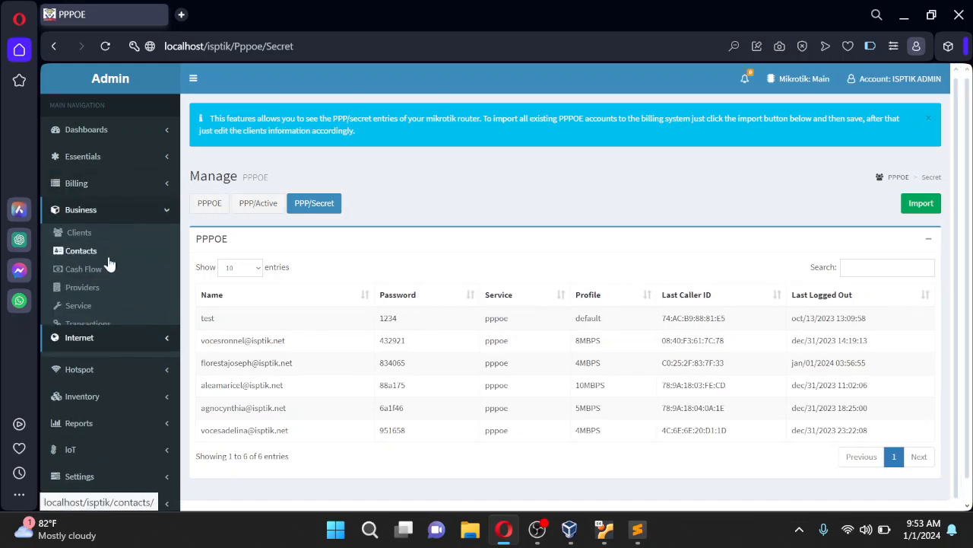
click(82, 235)
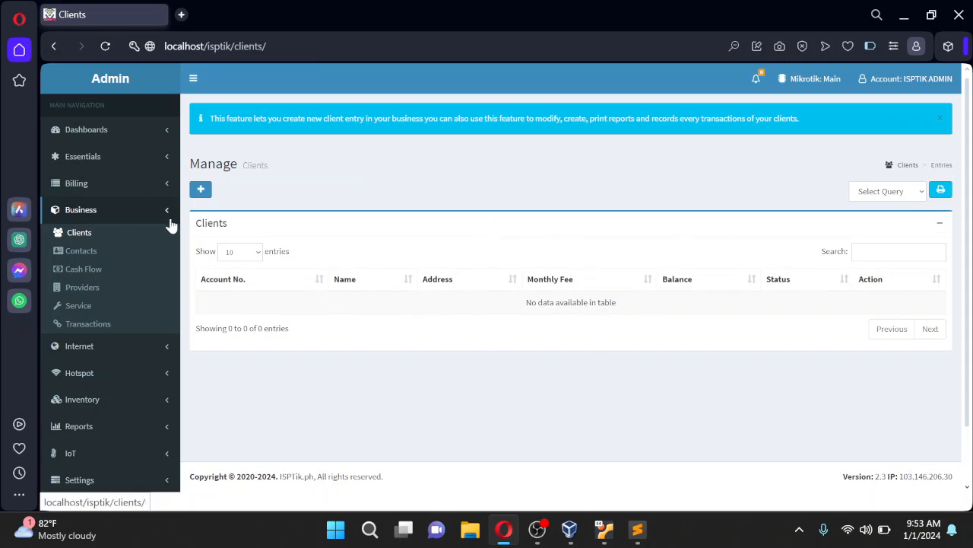
Open Essentials > Subscriptions and list the router's seven PPP profiles, 3MBPS through 10MBPS
click(162, 158)
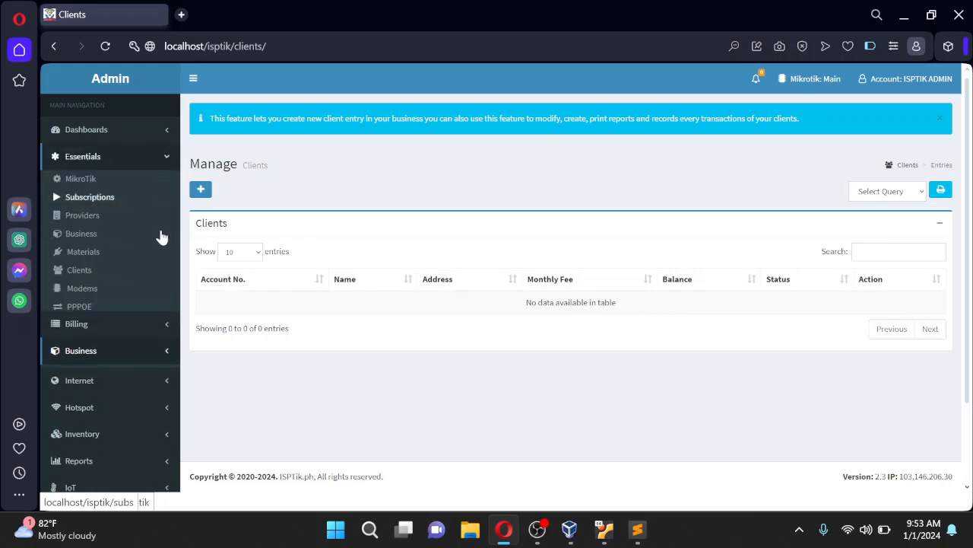
click(99, 201)
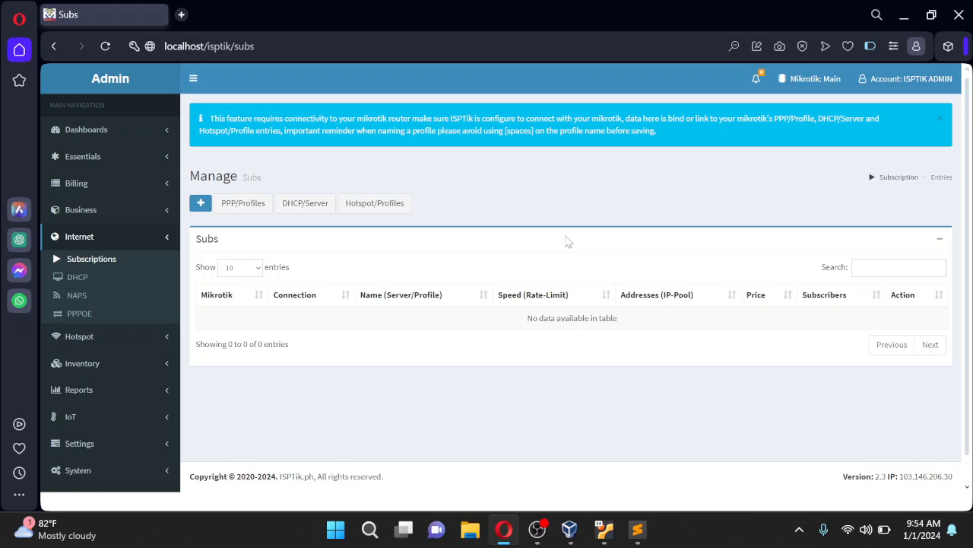
click(242, 206)
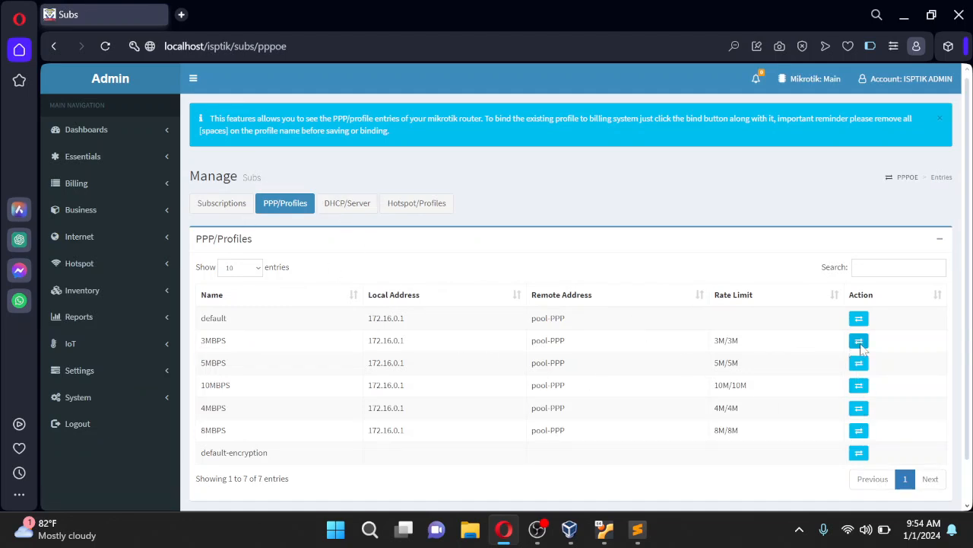
Bind the 3MBPS profile at price 300 and the 5MBPS profile at 500
click(860, 341)
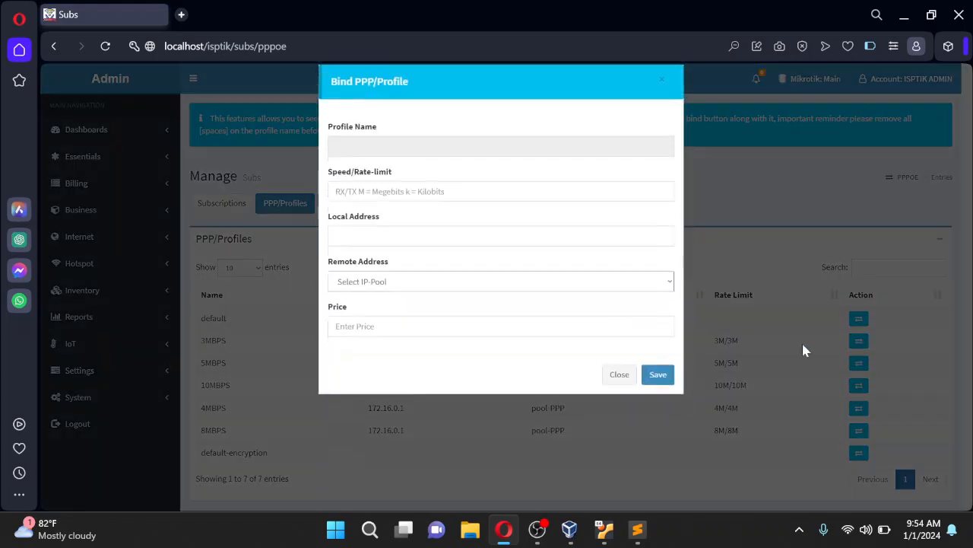
click(369, 343)
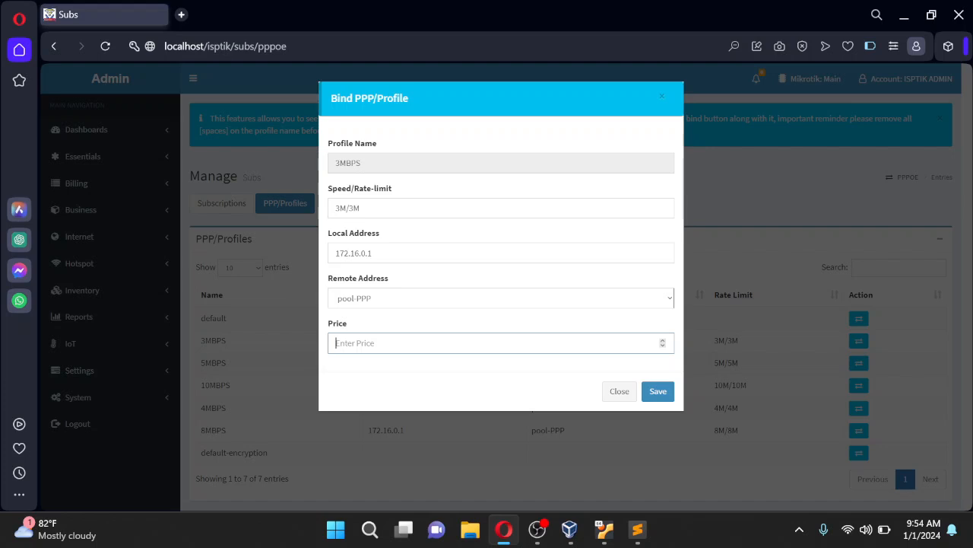
text(300)
click(666, 397)
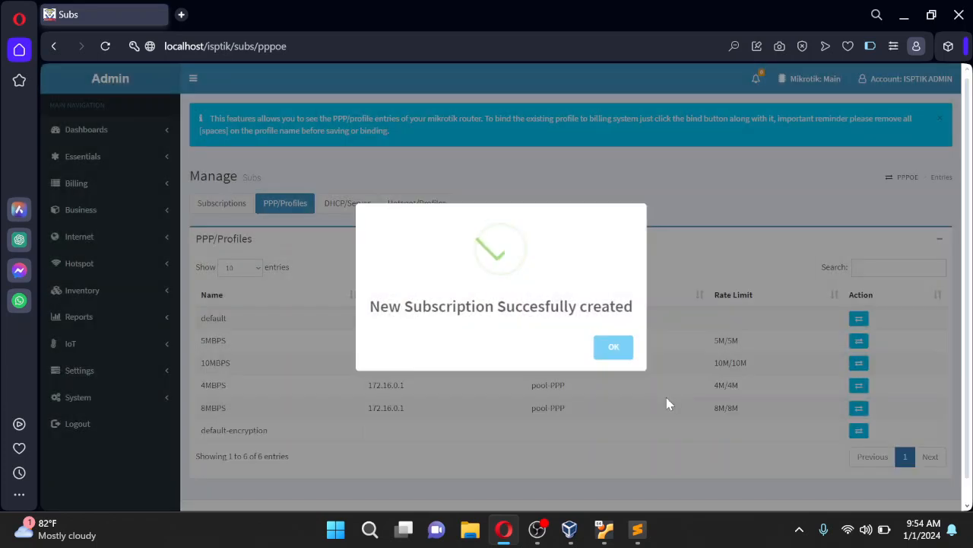
click(614, 347)
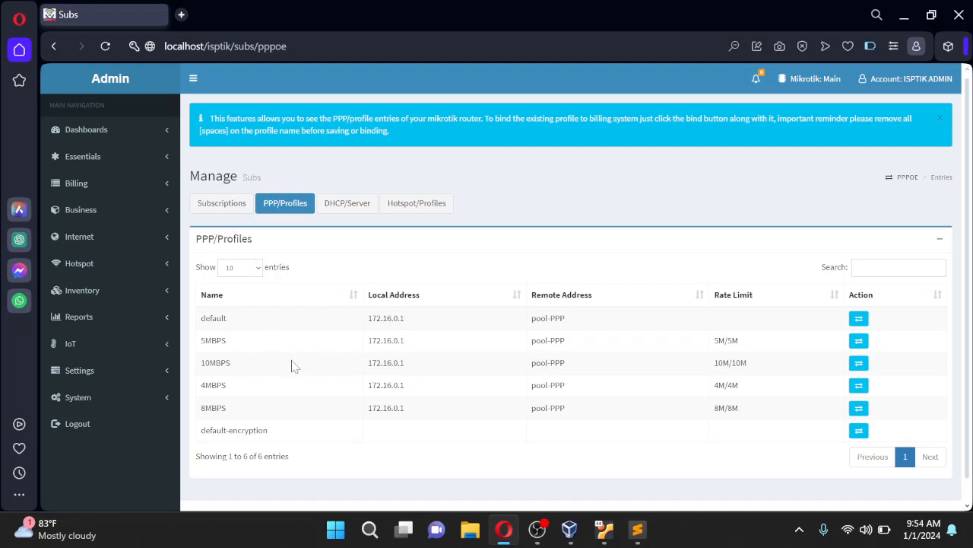
click(859, 341)
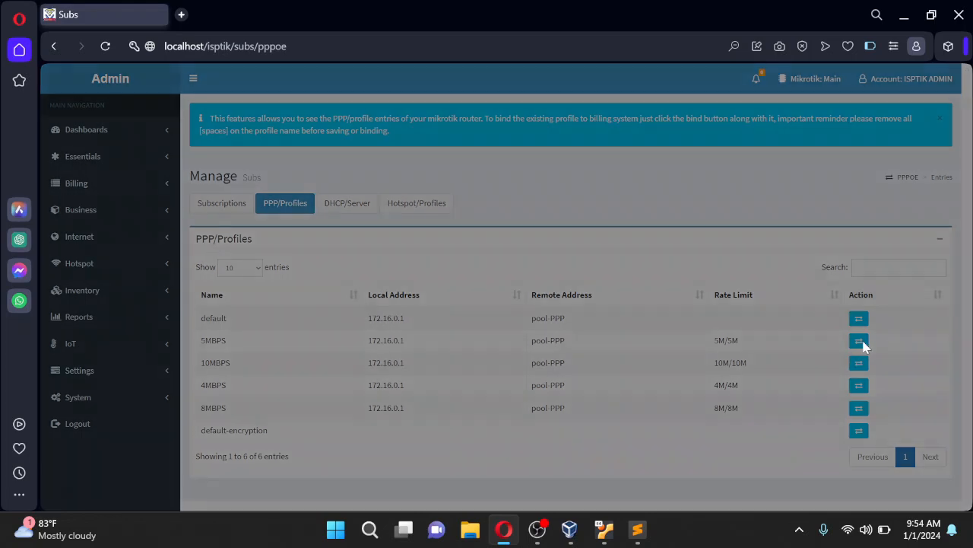
double_click(344, 343)
text(500)
click(657, 397)
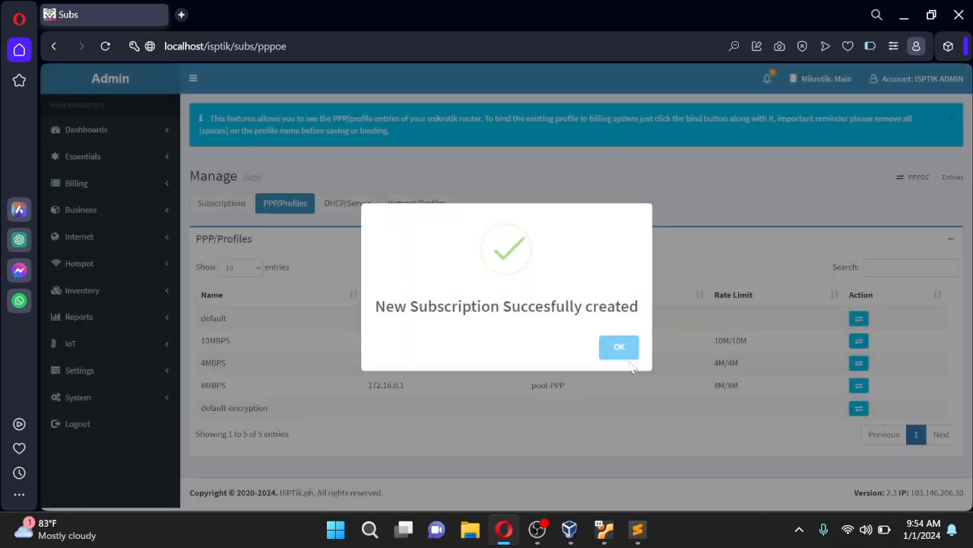
click(619, 347)
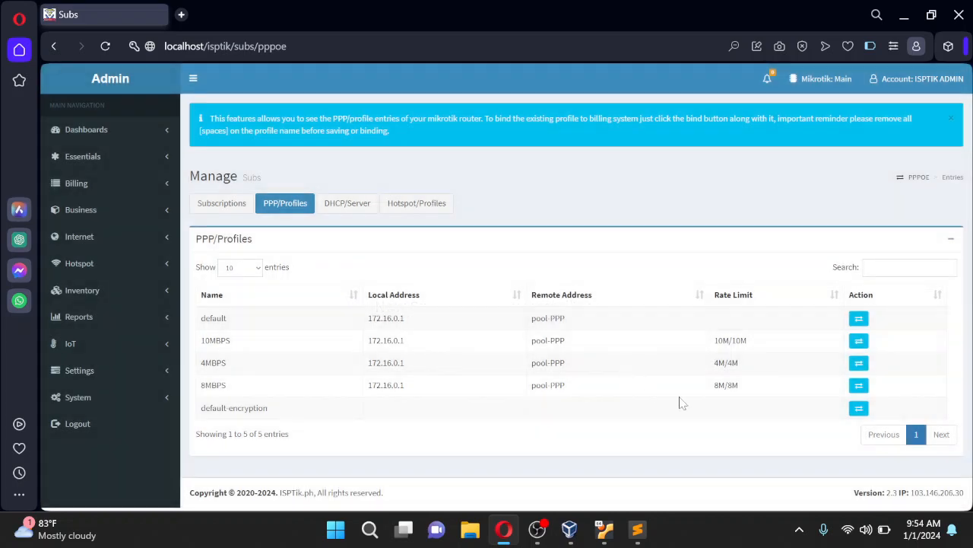
Bind the 10MBPS profile at price 1000 and the 4MBPS profile at 400
click(859, 340)
drag(357, 343, 302, 349)
text(1000)
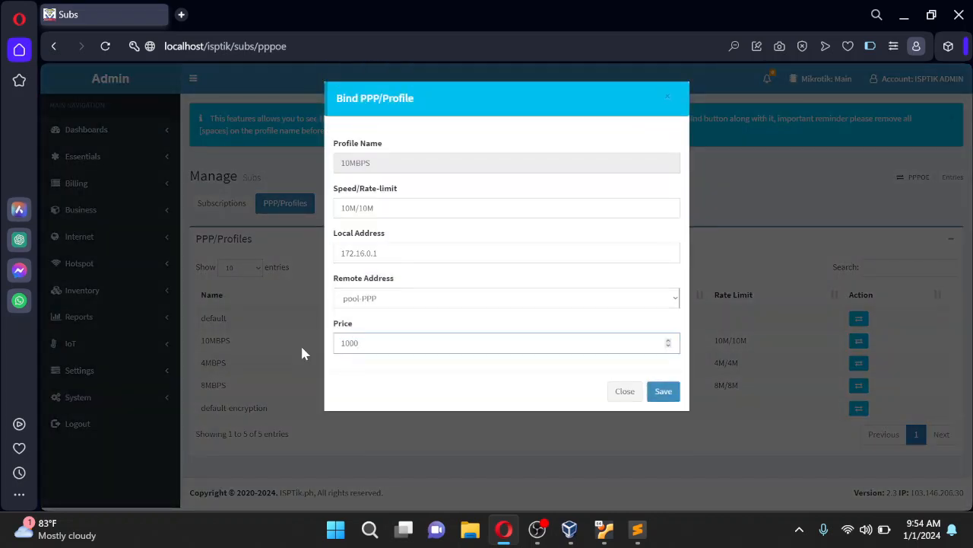
click(665, 391)
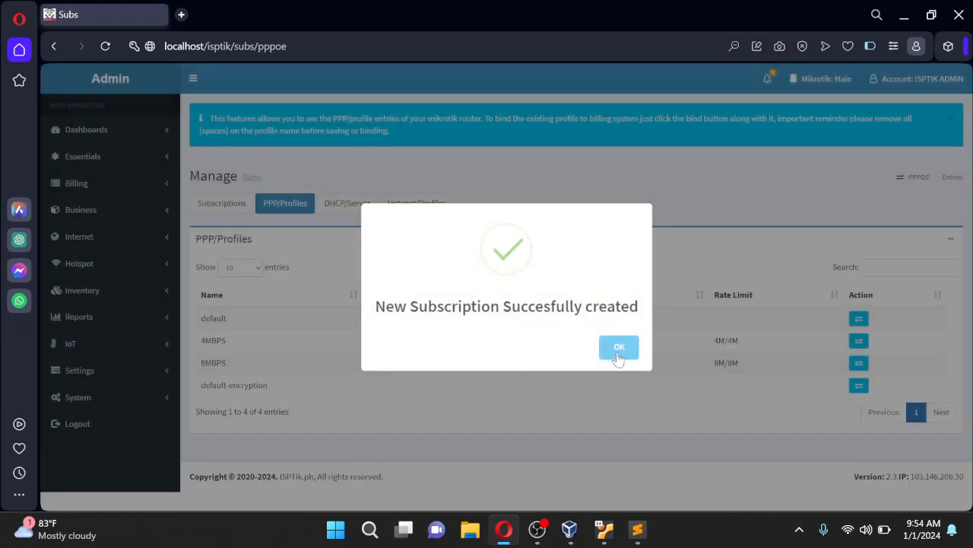
click(619, 350)
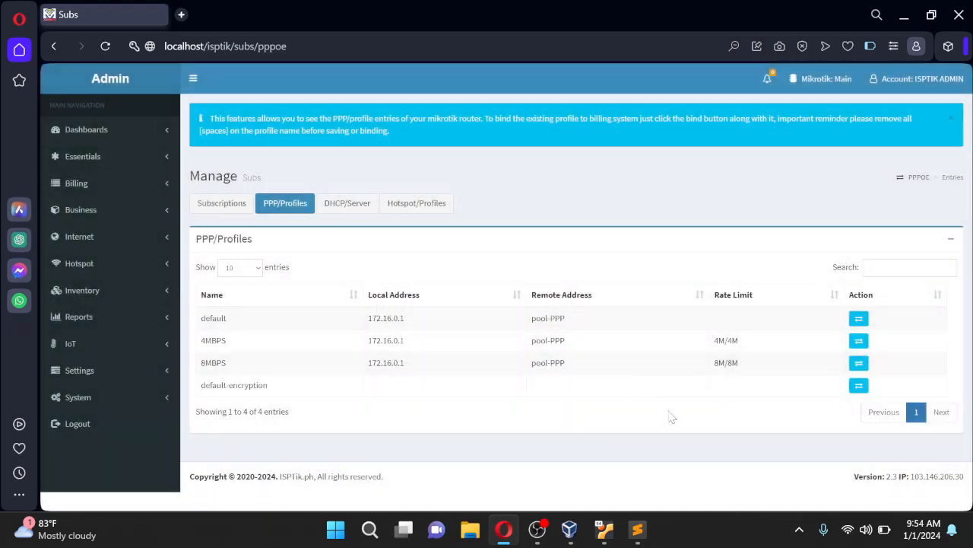
click(862, 345)
double_click(351, 343)
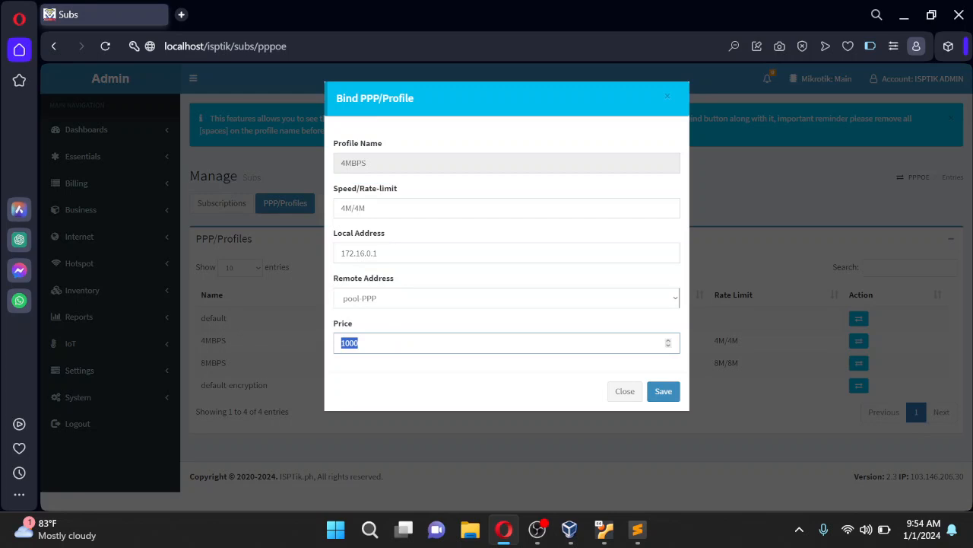
text(40)
click(658, 394)
click(616, 350)
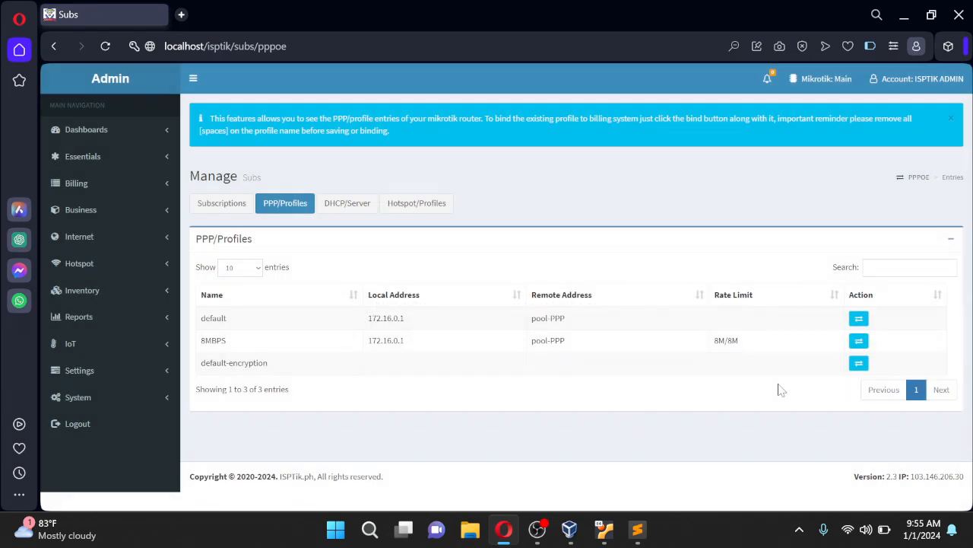
Bind the 8MBPS profile at price 800 and return to the subscriptions list
click(859, 340)
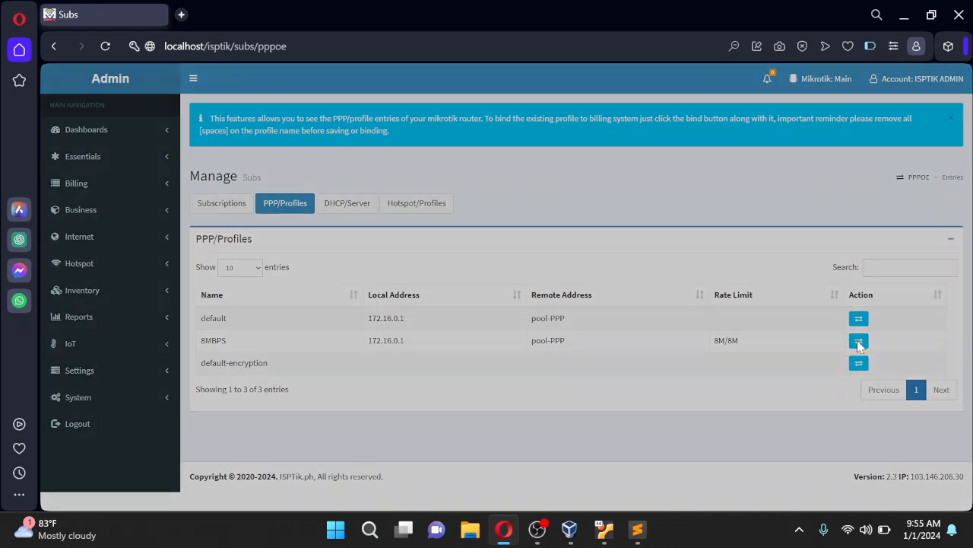
drag(378, 345, 304, 344)
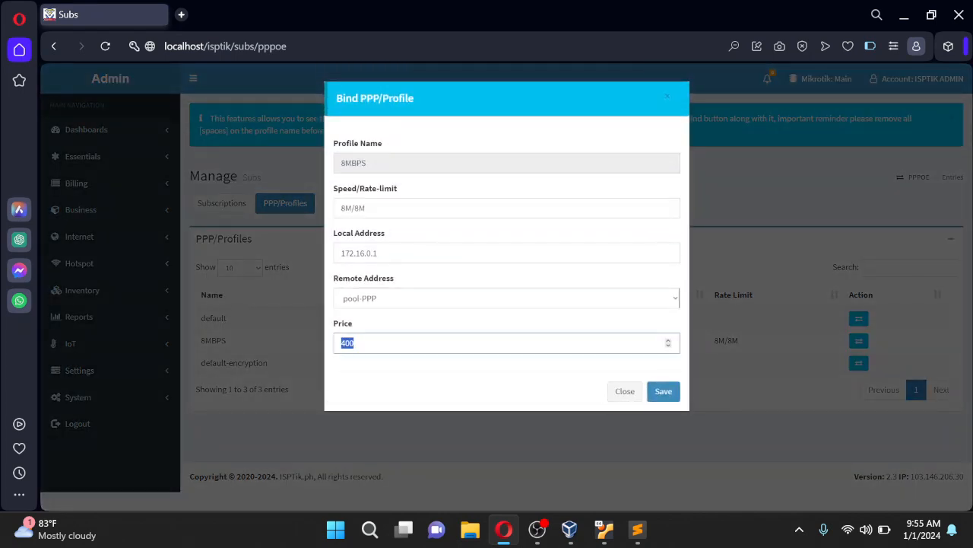
text(80)
key(ctrl+a)
click(663, 393)
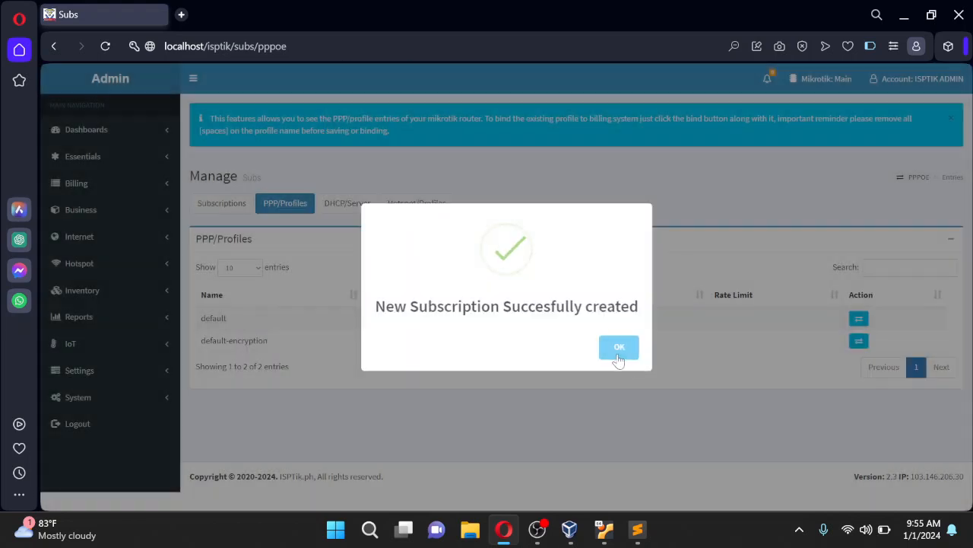
click(618, 353)
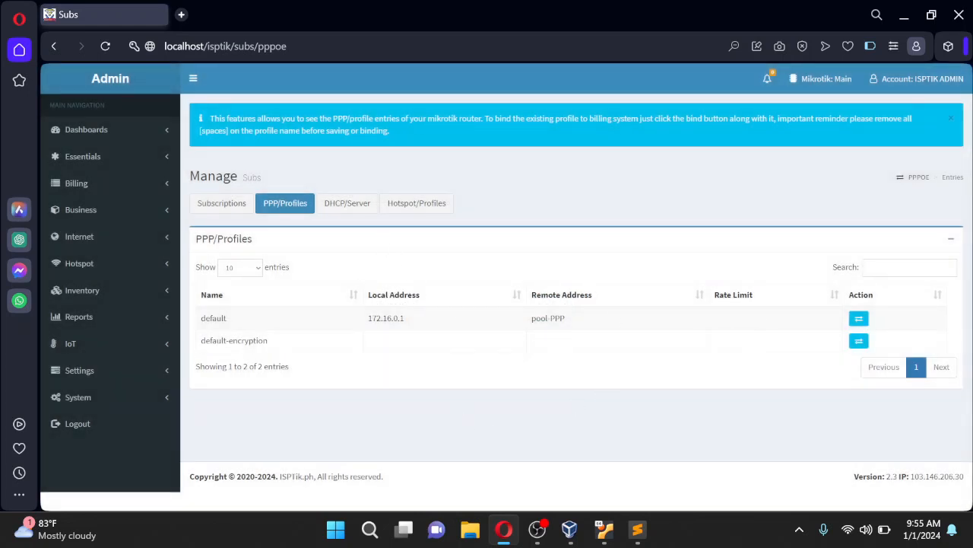
click(221, 211)
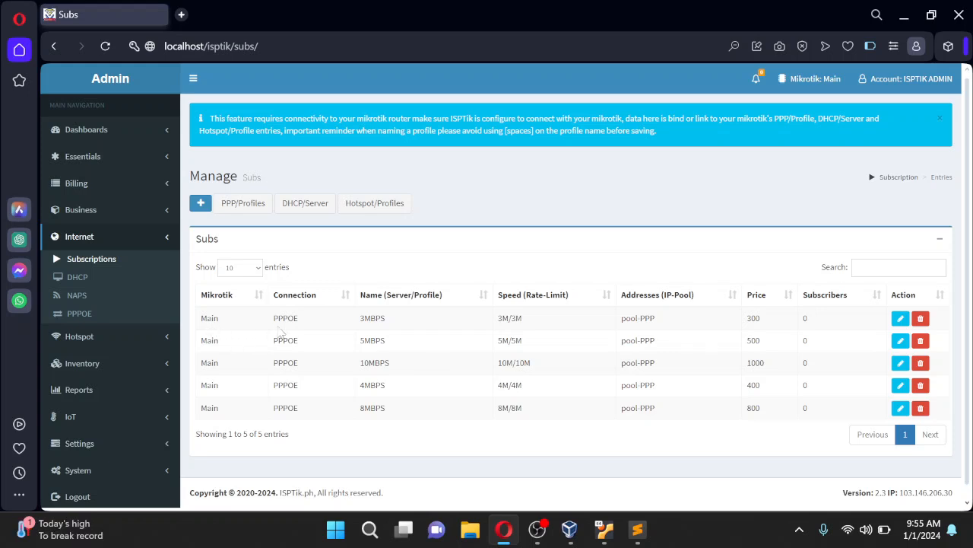
Review the five bound PPPoE subscriptions, then go to the PPPOE accounts page
drag(272, 318, 834, 430)
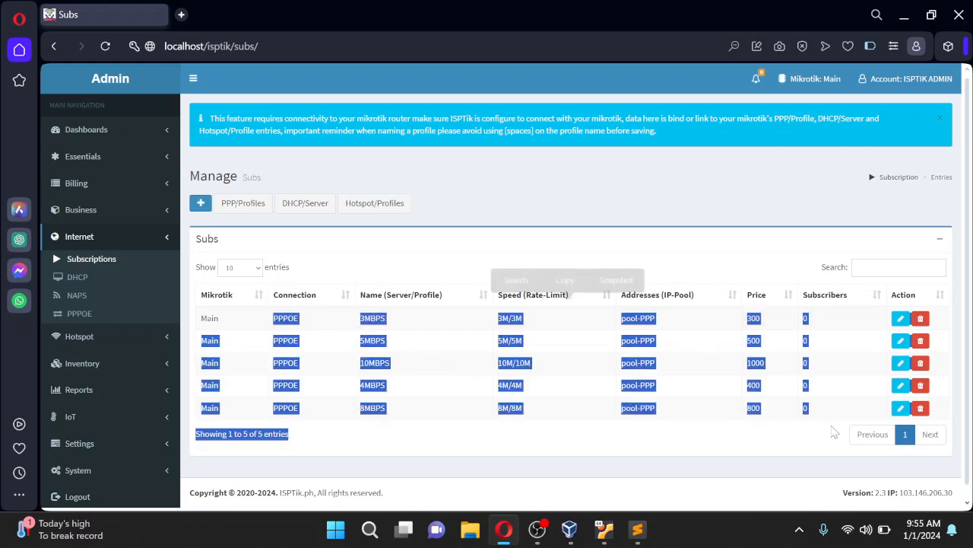
click(704, 368)
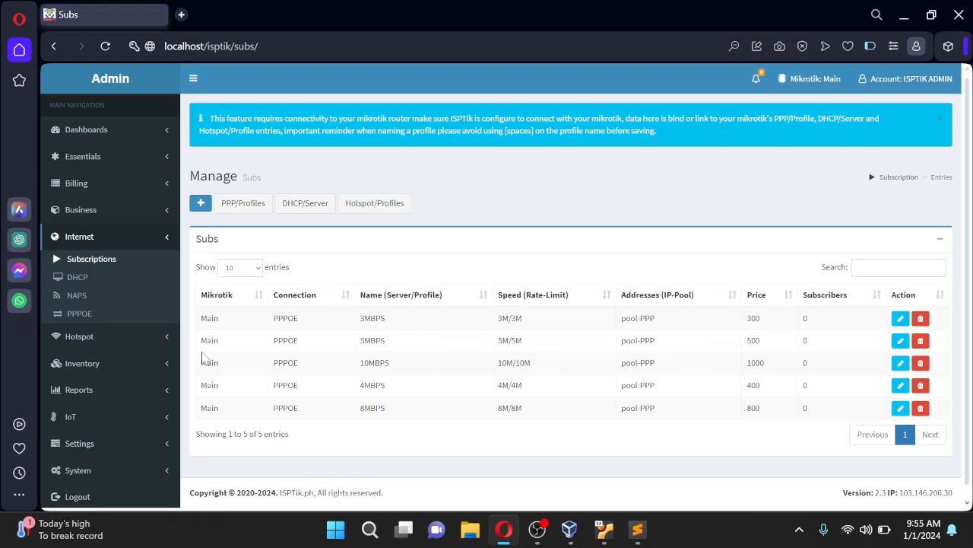
click(161, 158)
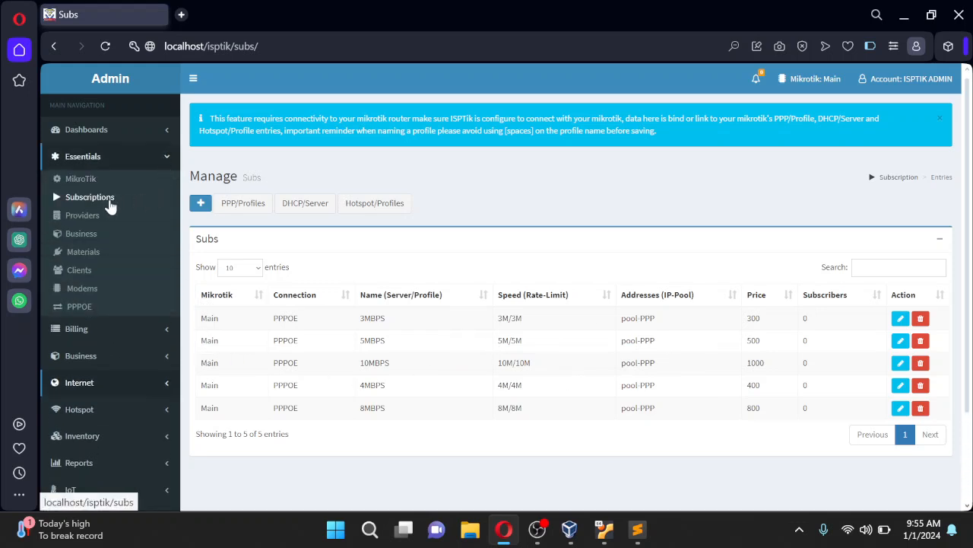
scroll(228, 228, down, 1)
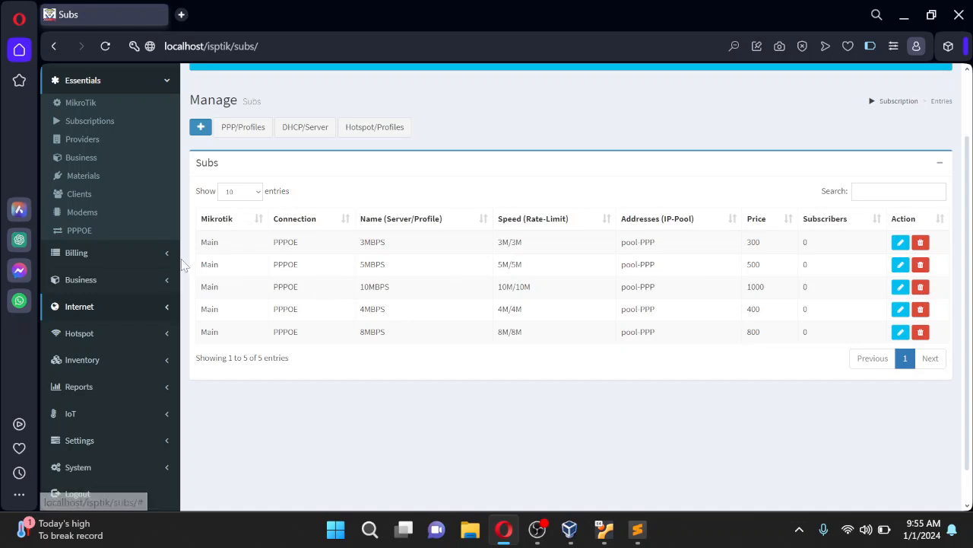
click(92, 240)
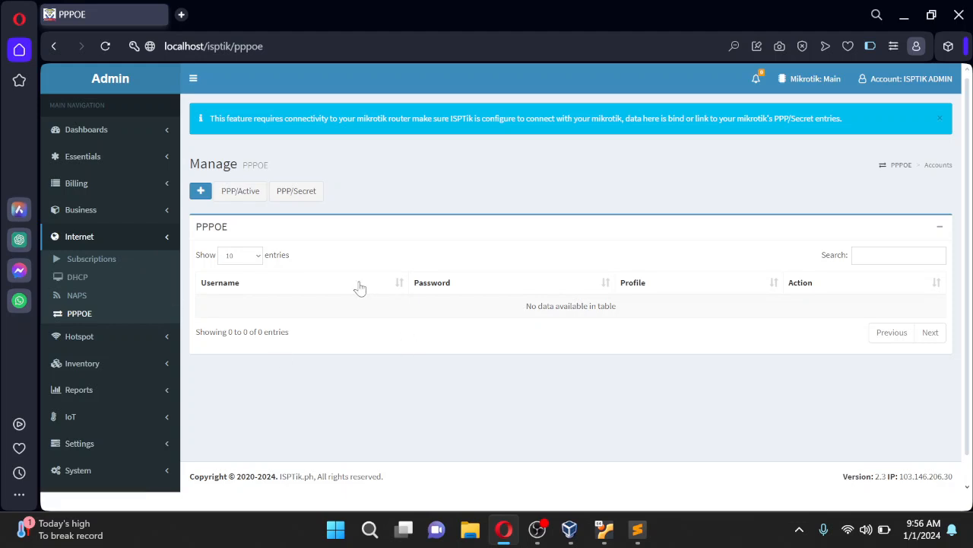
Import the router's PPP/Secret entries as clients with install date 01/01/2024
click(316, 198)
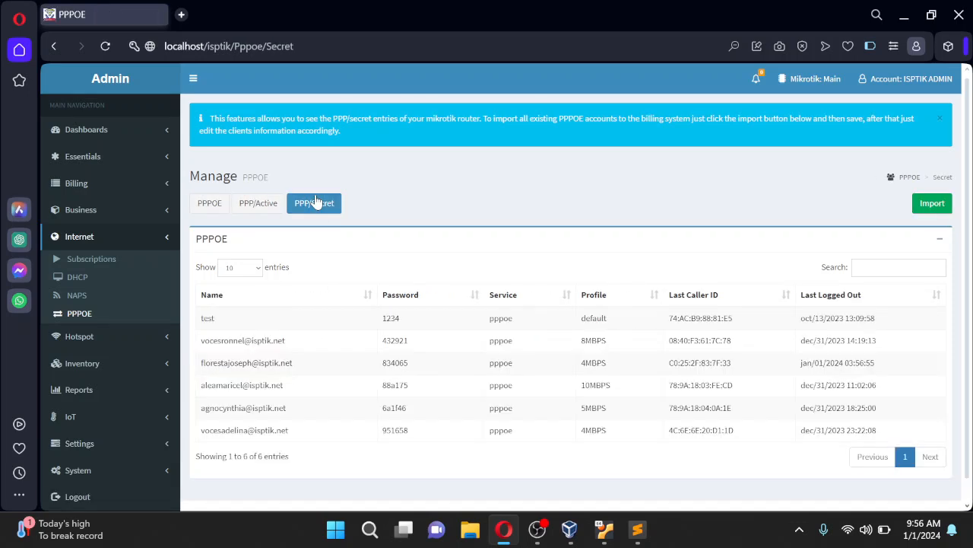
click(934, 203)
click(661, 163)
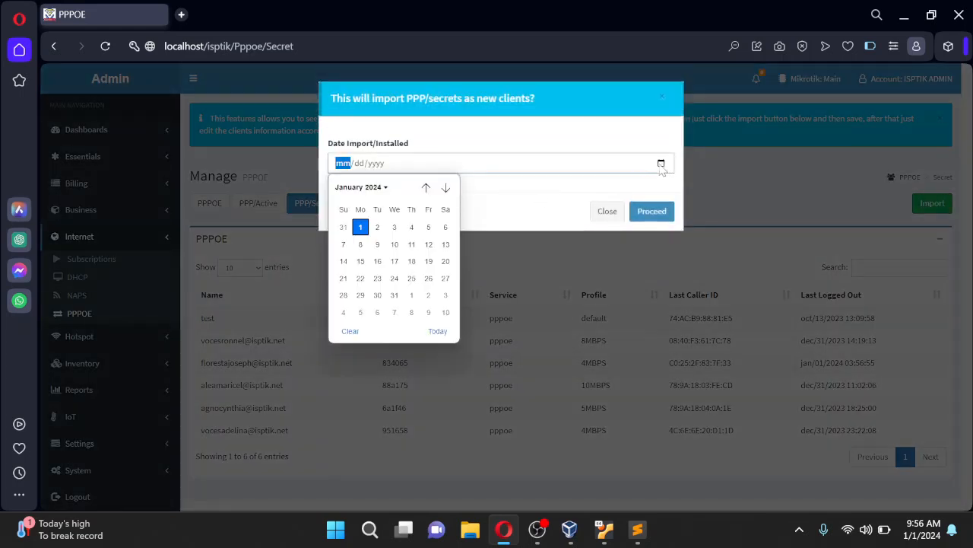
click(438, 331)
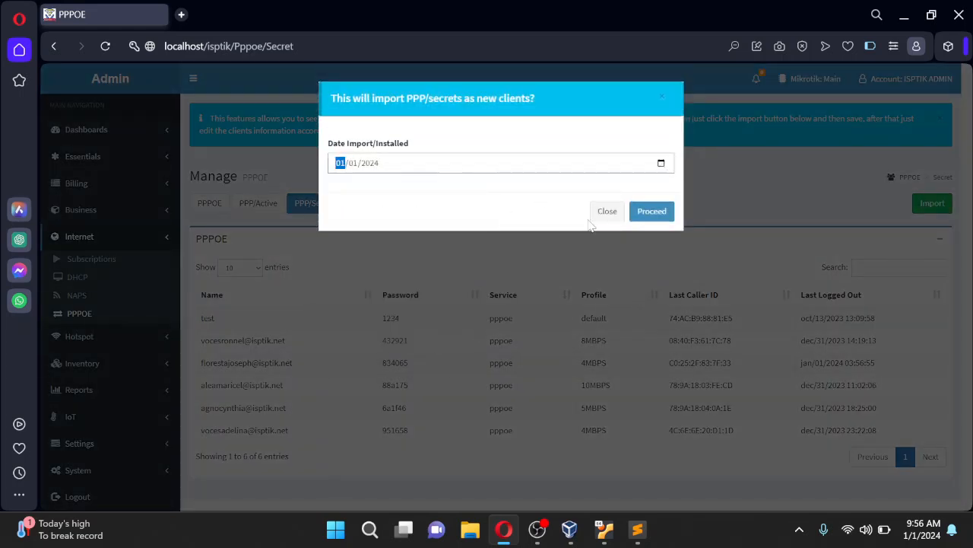
click(654, 216)
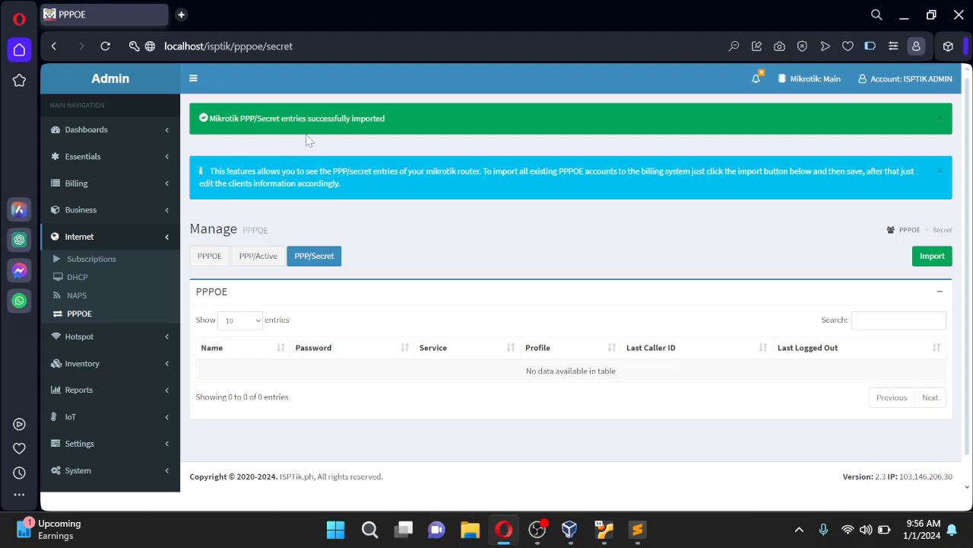
Dismiss the import message and review the five imported clients in the Clients list
click(941, 123)
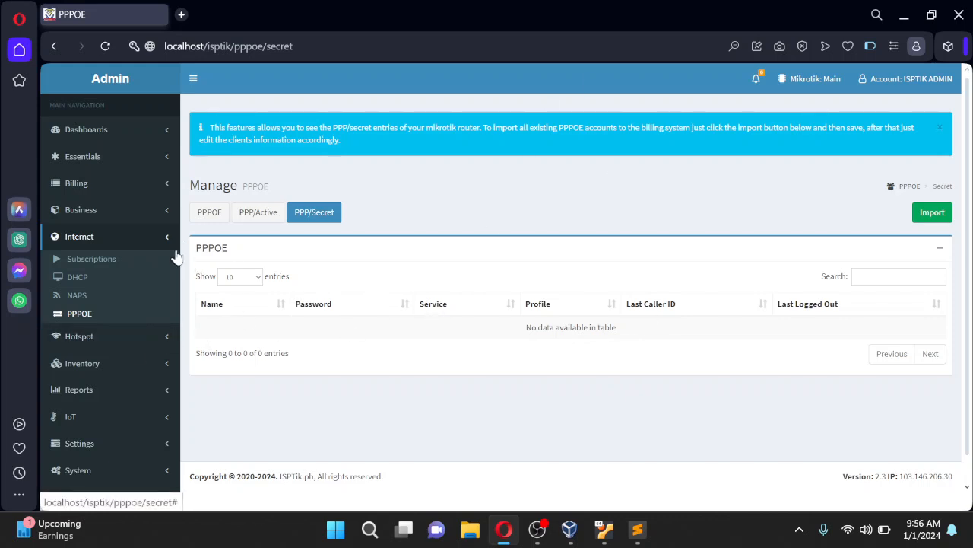
click(128, 218)
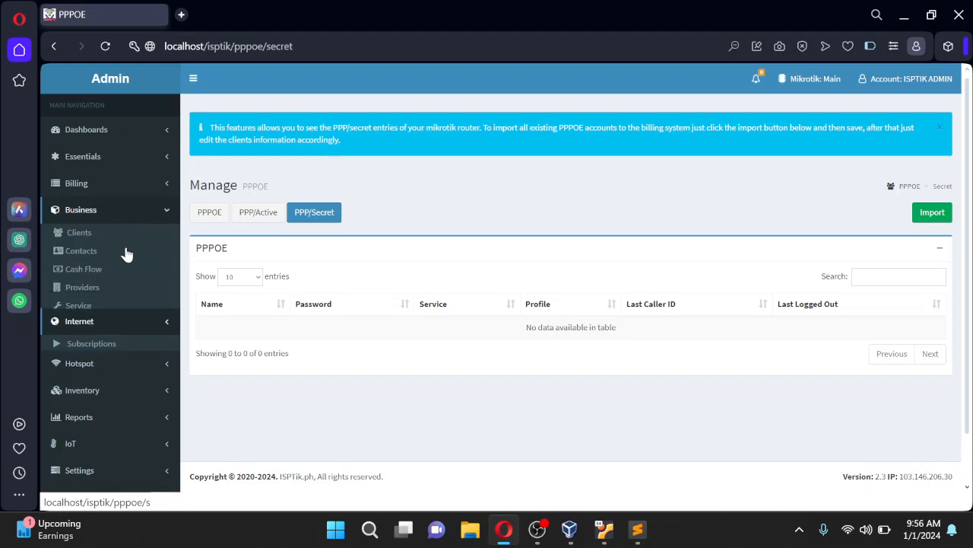
click(94, 240)
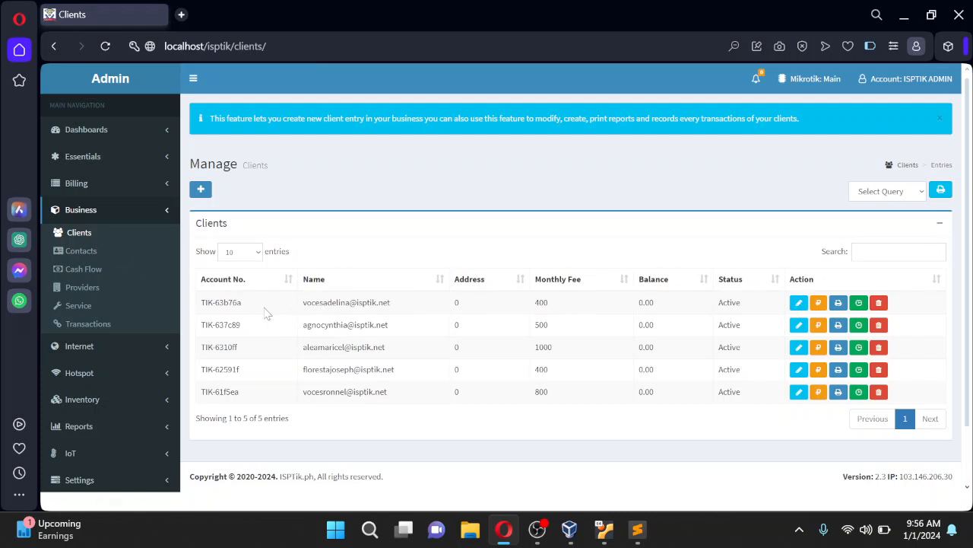
scroll(473, 327, down, 2)
scroll(467, 325, up, 2)
drag(391, 310, 303, 303)
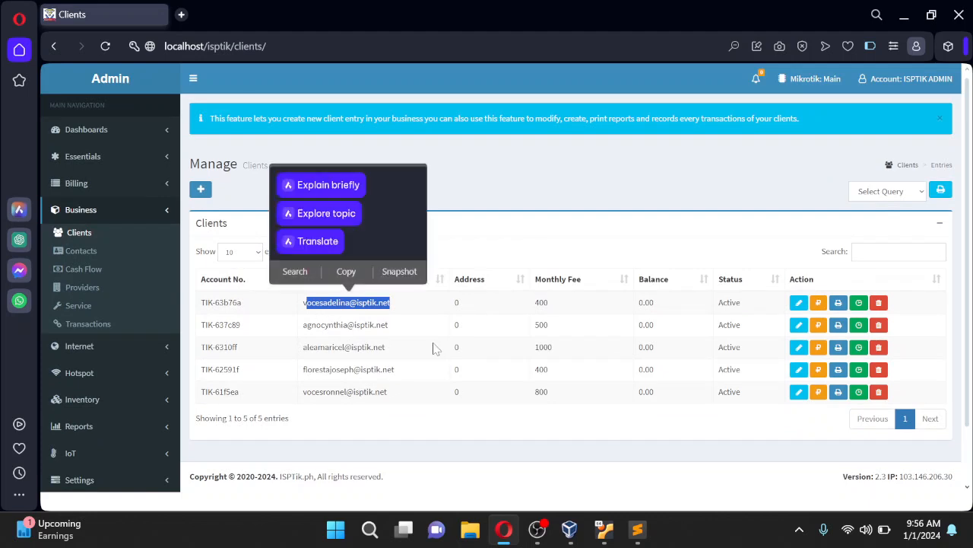
click(400, 317)
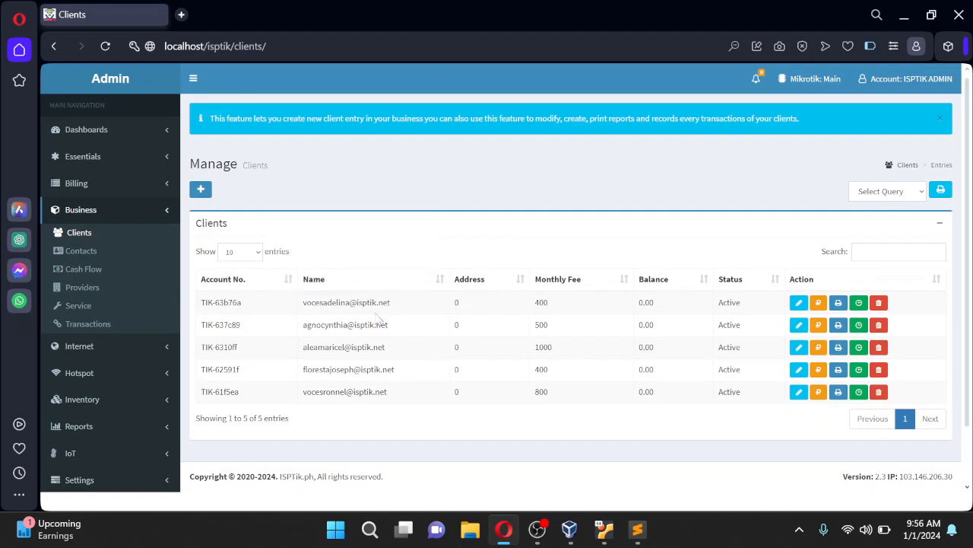
Check the PPPoE accounts list under Internet, then return to Business > Clients
scroll(145, 317, down, 1)
click(152, 283)
click(80, 293)
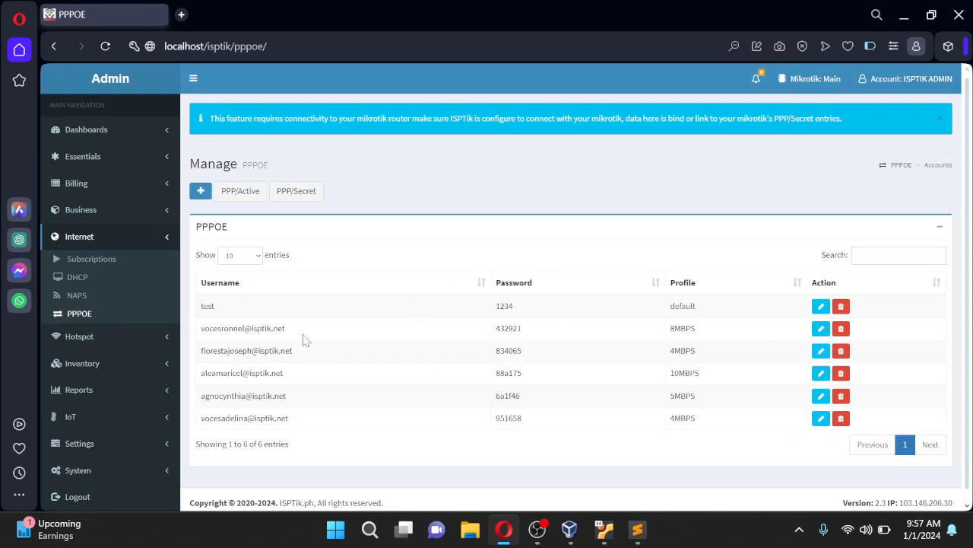
scroll(343, 339, down, 1)
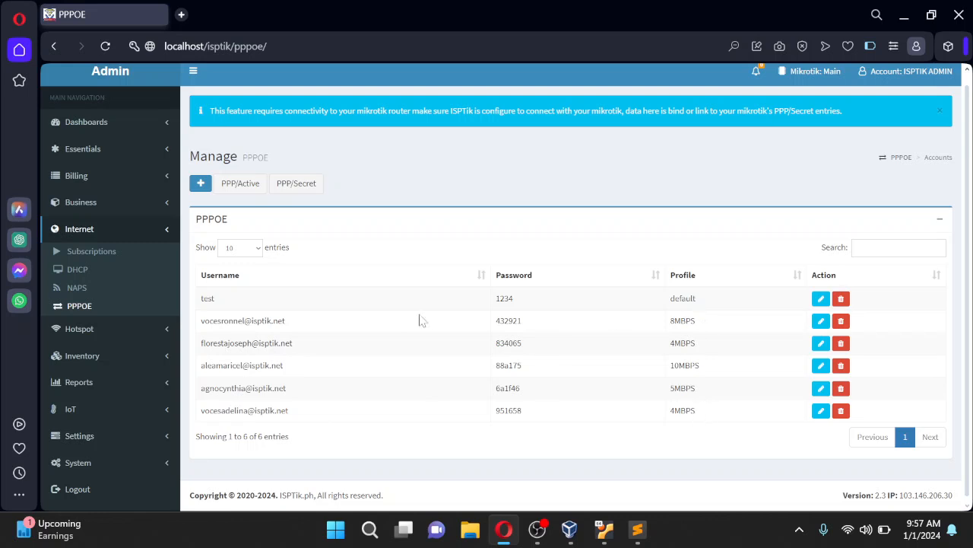
click(122, 207)
click(82, 225)
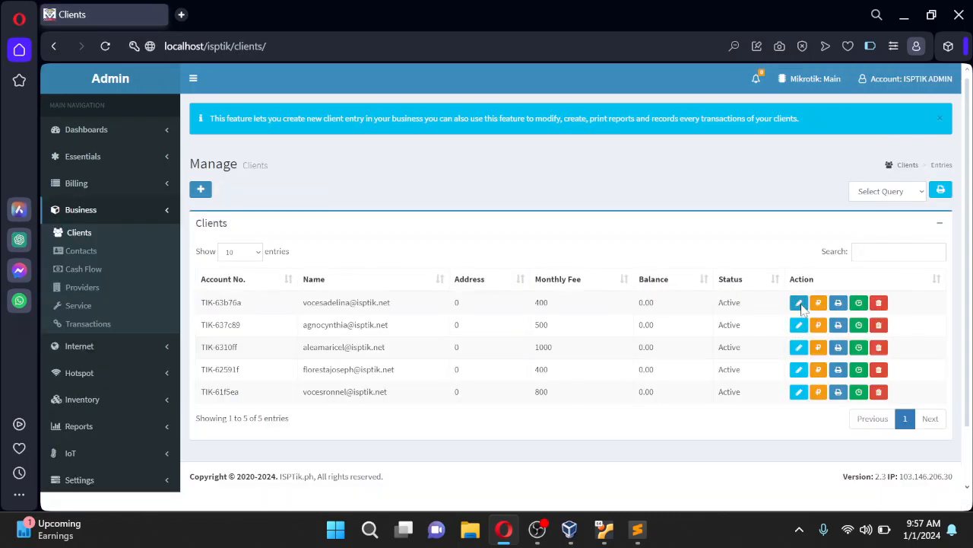
Edit the first client, set NAP Location to Headend, save and confirm the update
click(799, 303)
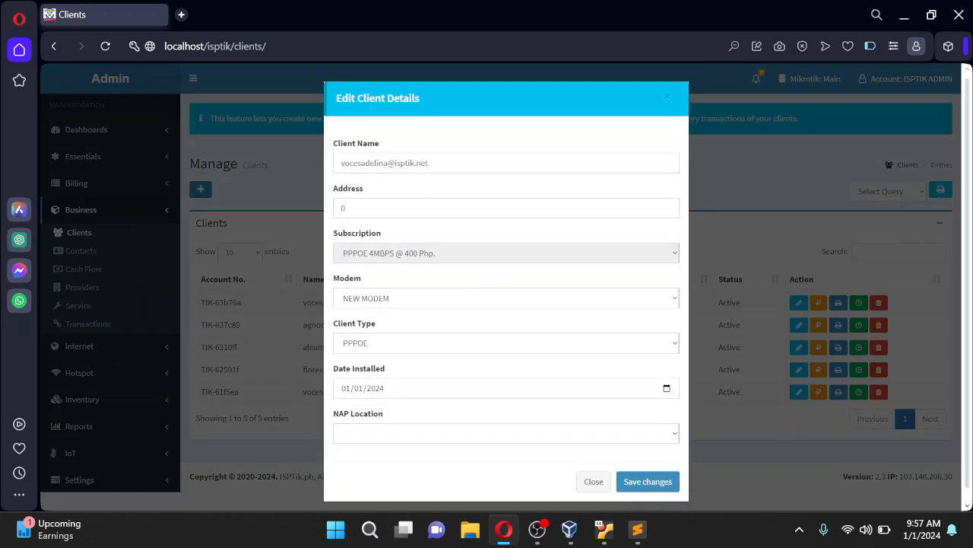
drag(455, 164, 290, 165)
drag(450, 165, 329, 167)
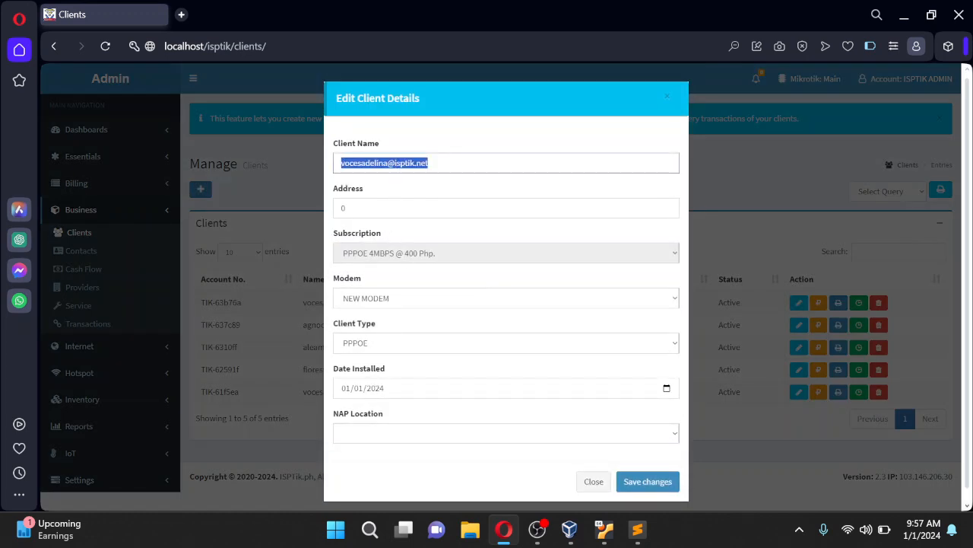
key(Tab)
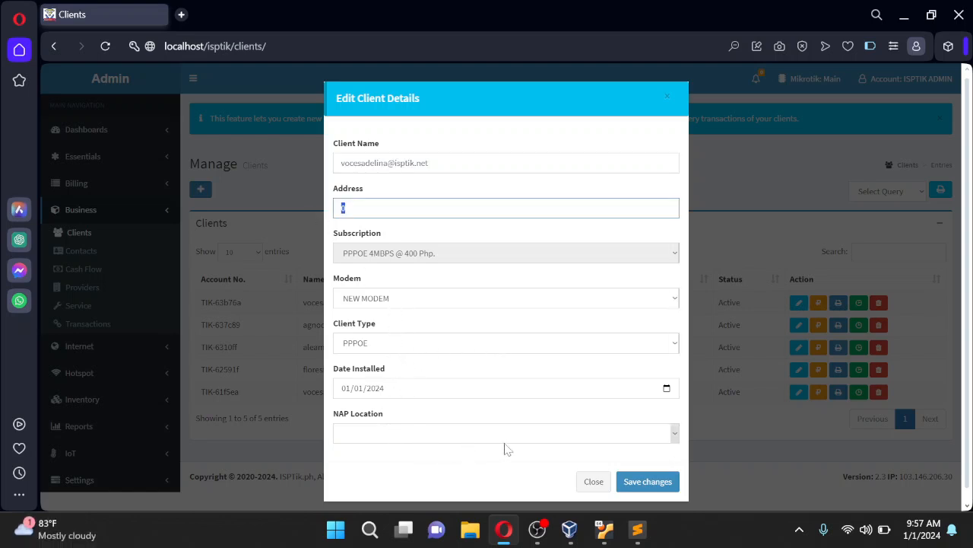
click(675, 434)
click(413, 455)
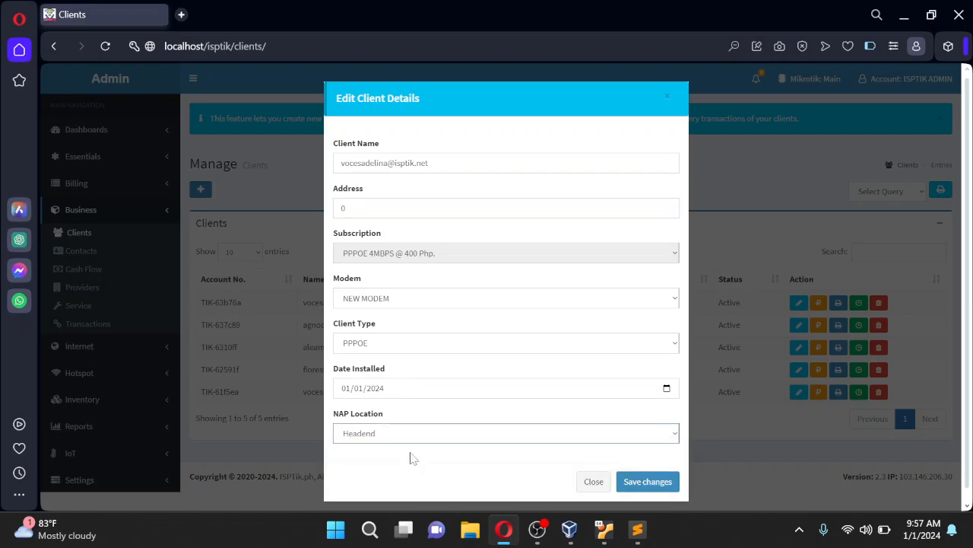
click(643, 483)
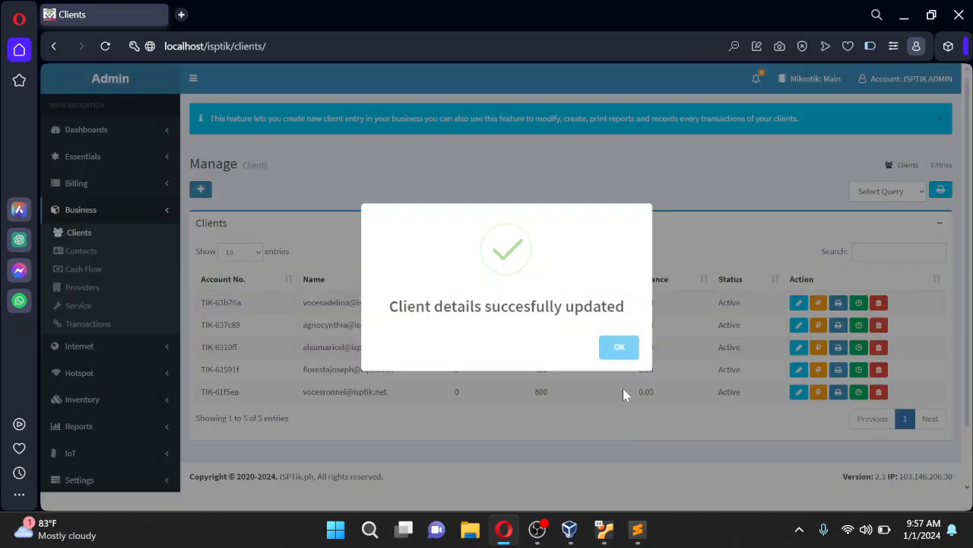
click(624, 351)
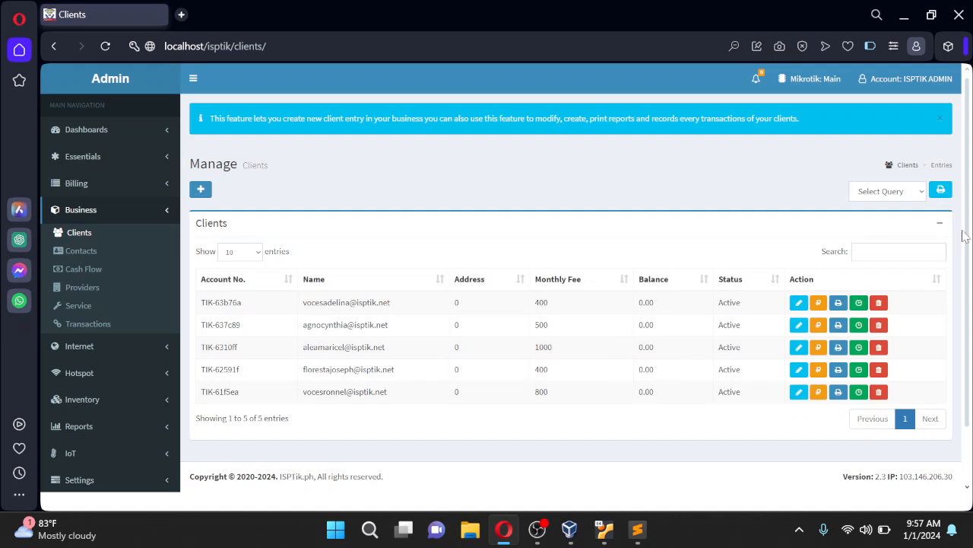
Collapse the Clients table and review the EMAIL provider and token in Settings > API/Remote
click(939, 224)
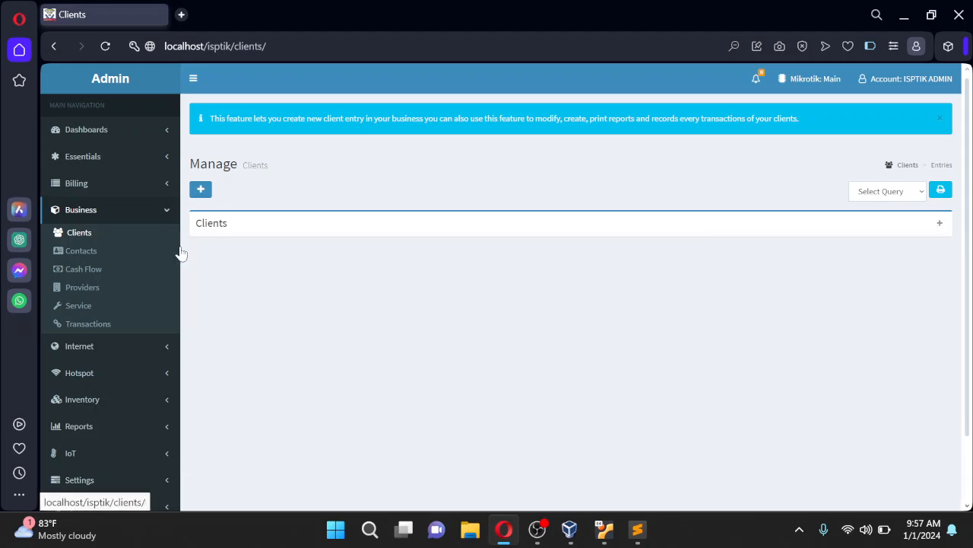
scroll(175, 240, down, 1)
click(159, 405)
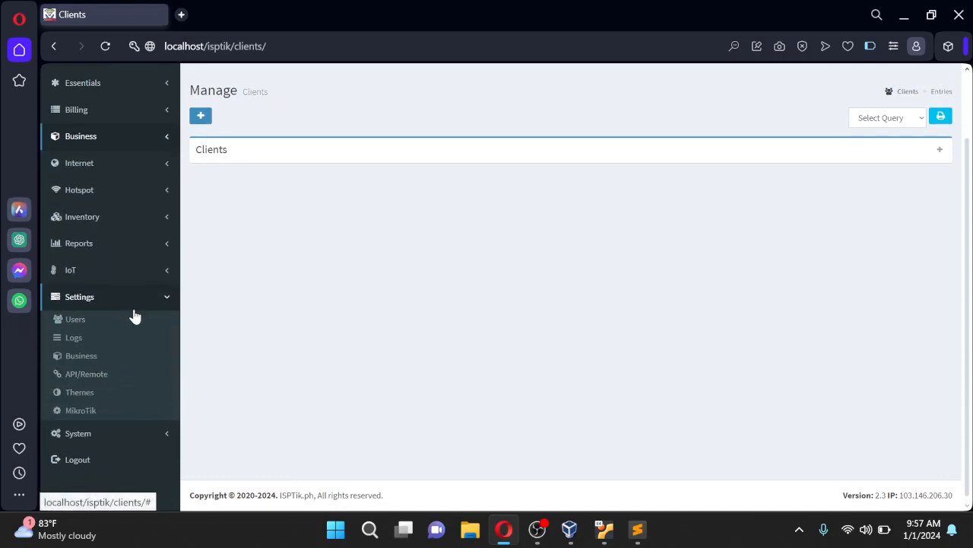
click(101, 381)
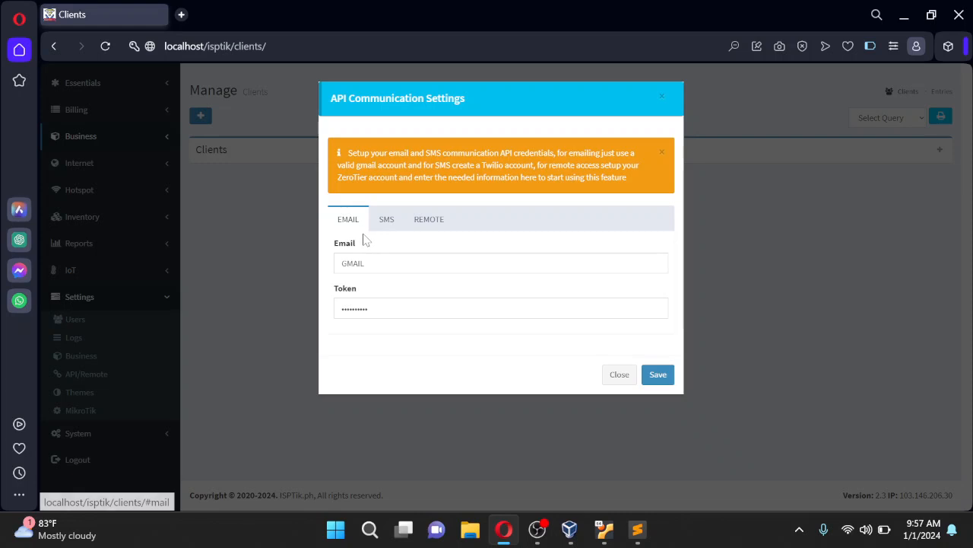
double_click(351, 263)
double_click(351, 308)
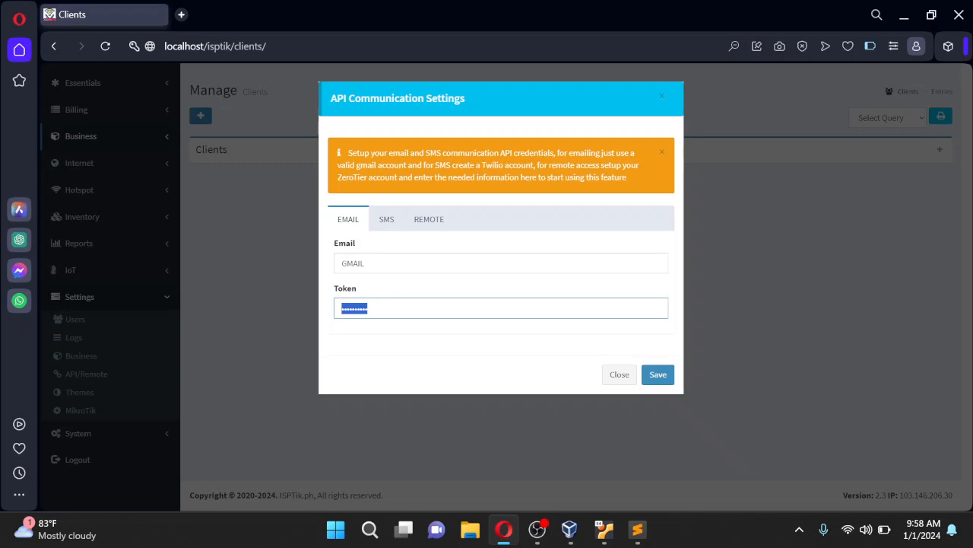
key(shift+Tab)
key(Tab)
drag(373, 264, 336, 272)
click(382, 264)
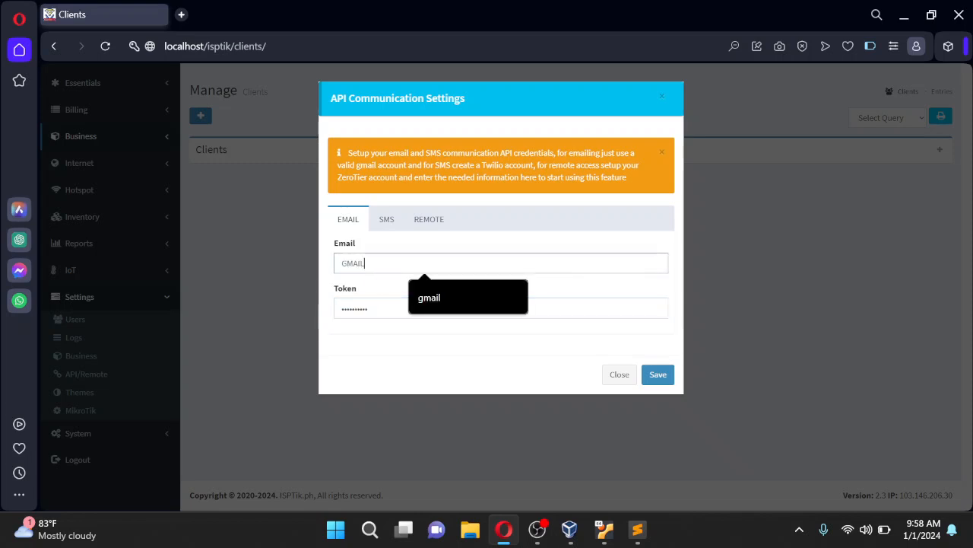
Review the SMS gateway settings: country code, Twilio account ID and auth token
click(386, 222)
scroll(387, 220, down, 1)
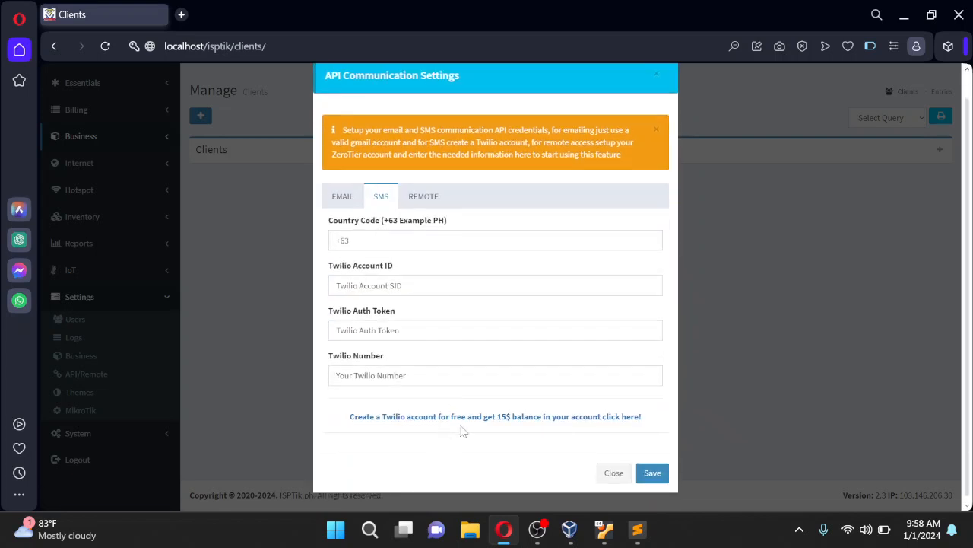
key(Tab)
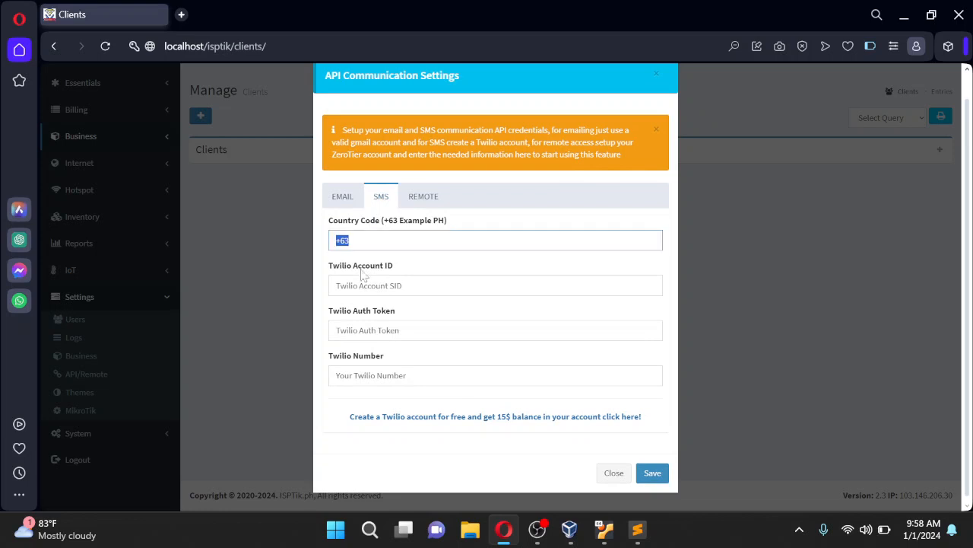
key(Tab)
key(Tab)
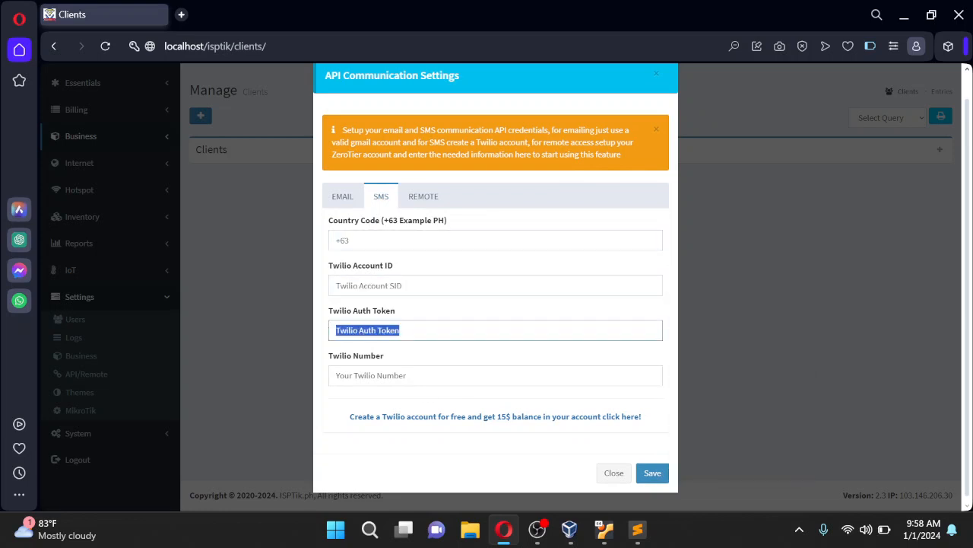
key(Tab)
key(shift+Tab)
Check the ZeroTier network ID on the REMOTE tab and save the API settings
click(425, 198)
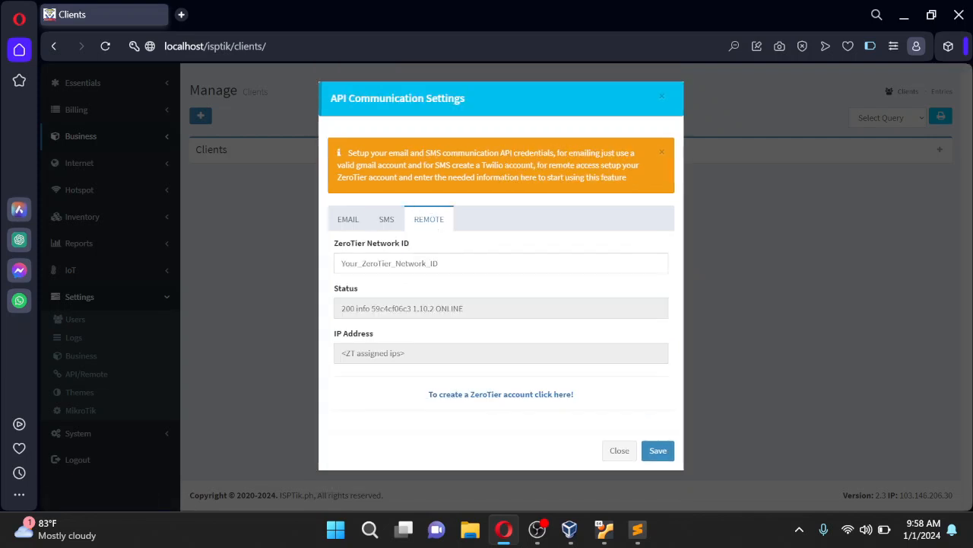
drag(444, 263, 339, 263)
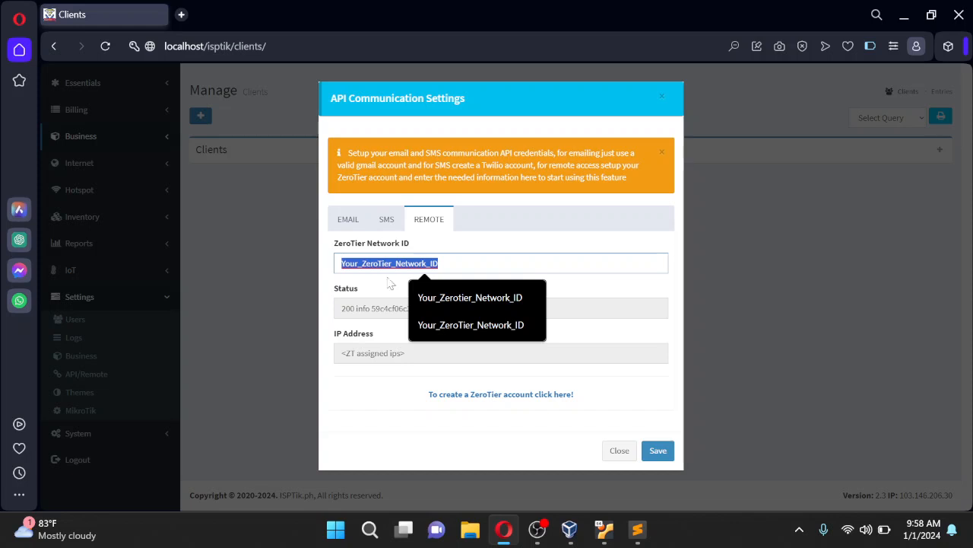
click(466, 264)
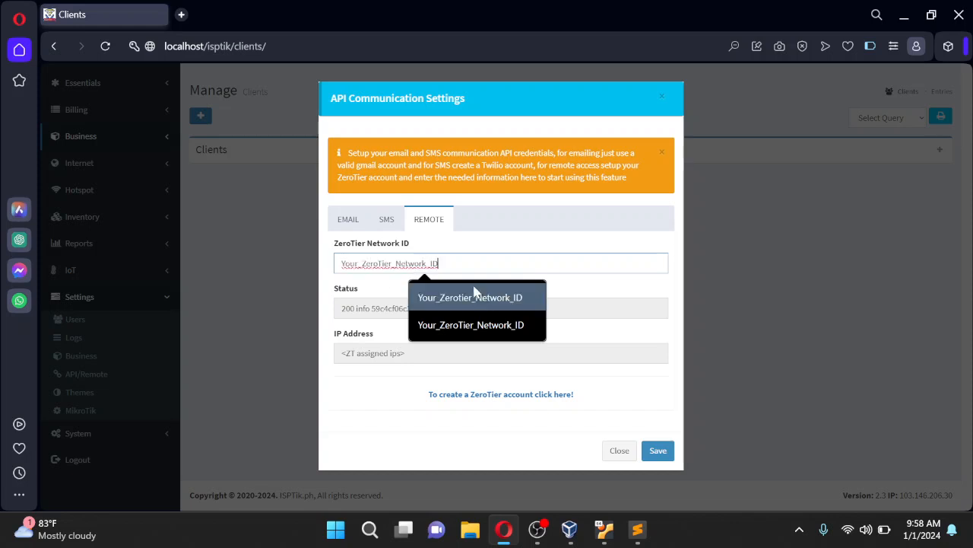
click(543, 292)
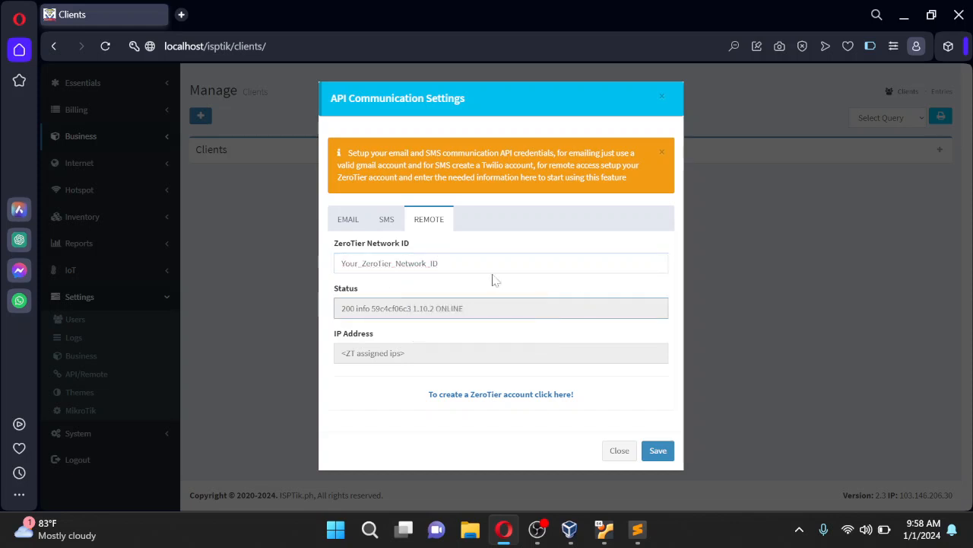
click(430, 263)
double_click(431, 263)
click(441, 263)
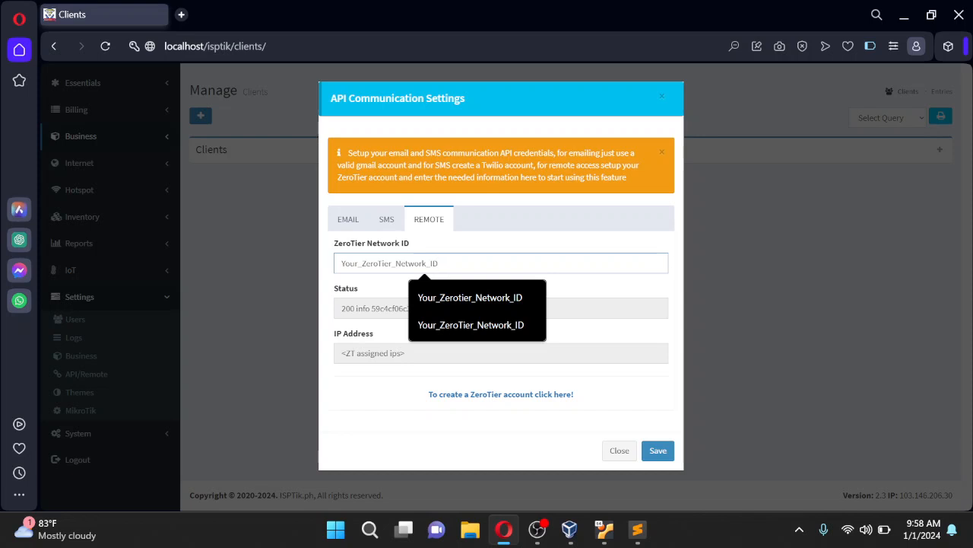
drag(439, 263, 323, 271)
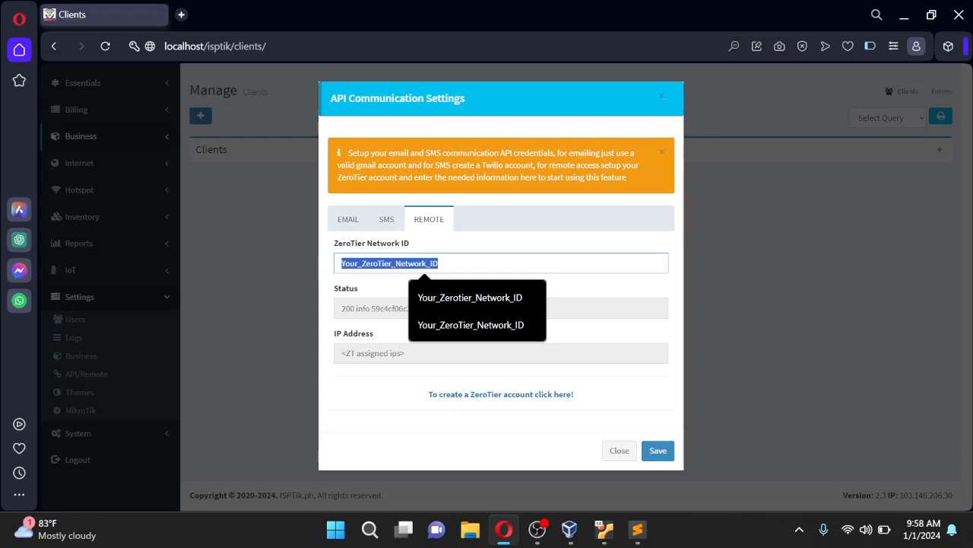
click(440, 263)
drag(440, 263, 323, 272)
click(448, 264)
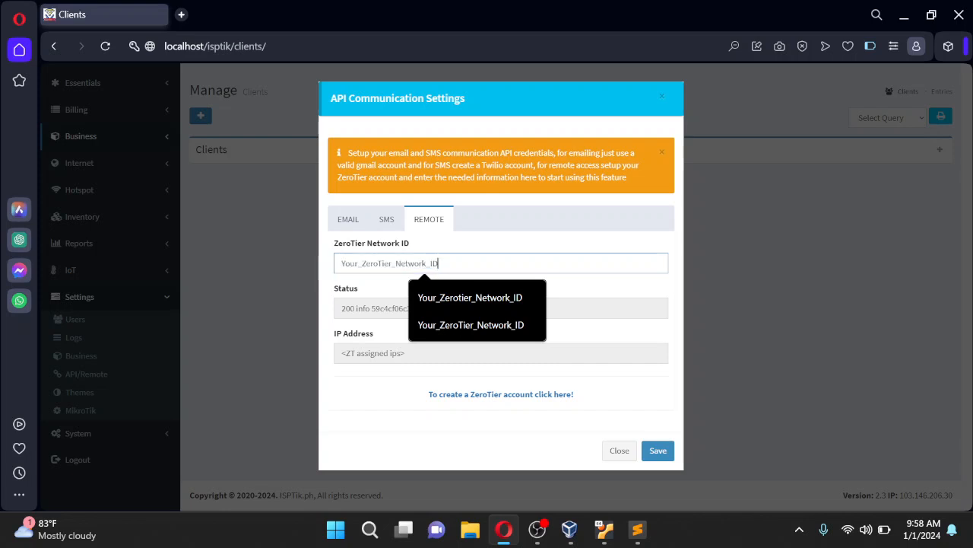
click(597, 294)
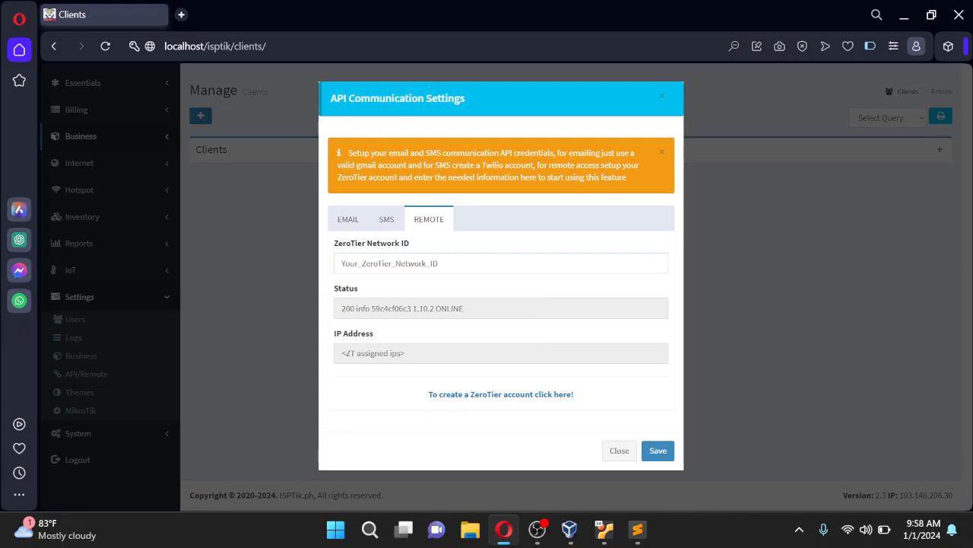
click(657, 452)
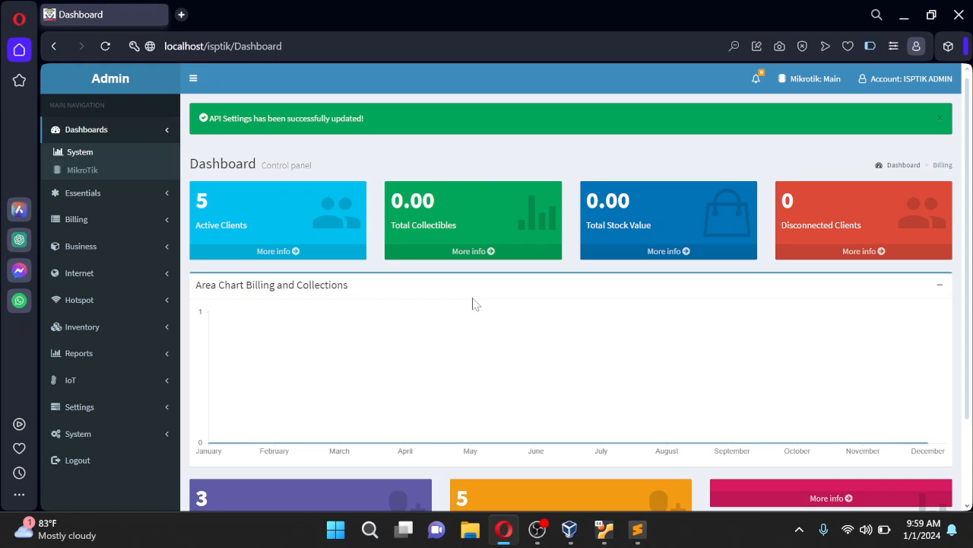
Dismiss the saved message, collapse Settings and expand System in the sidebar
click(944, 114)
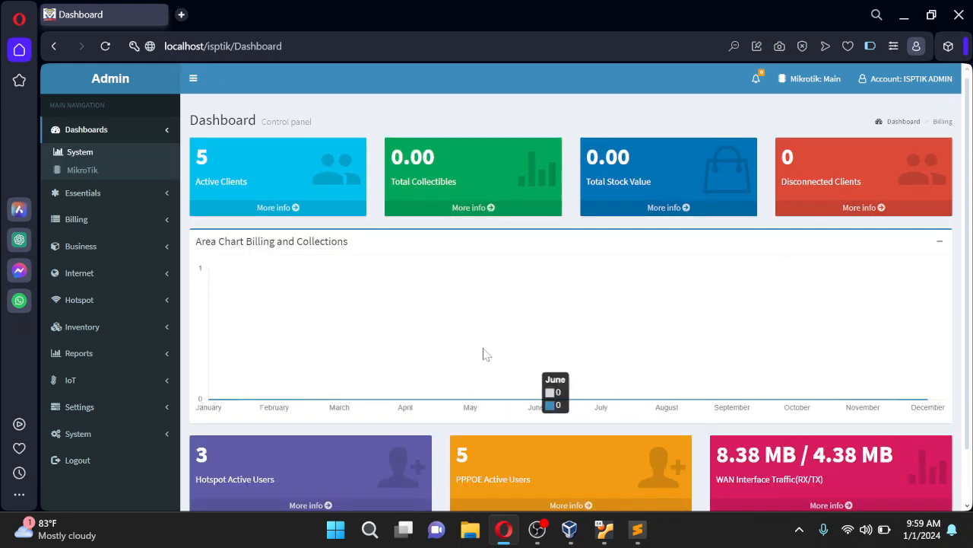
click(163, 411)
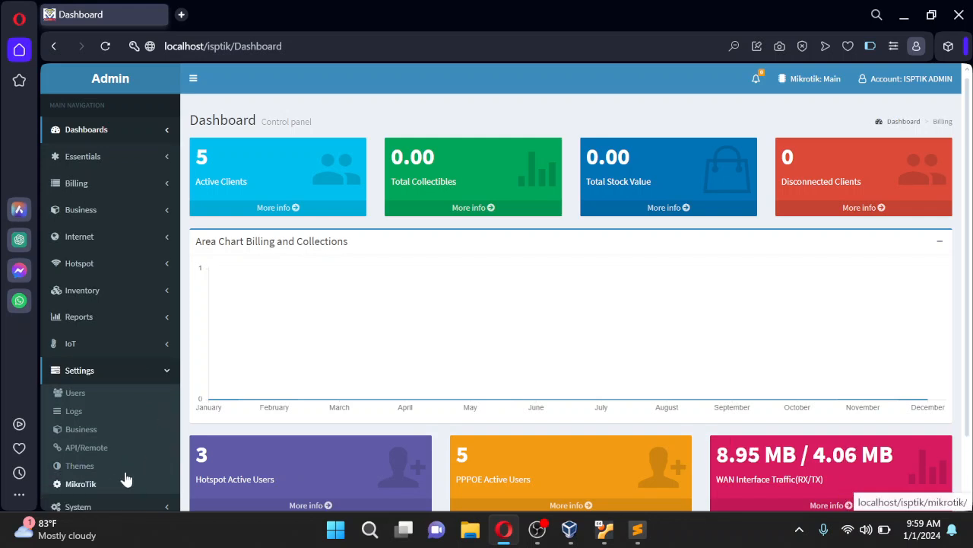
click(164, 375)
scroll(156, 400, down, 2)
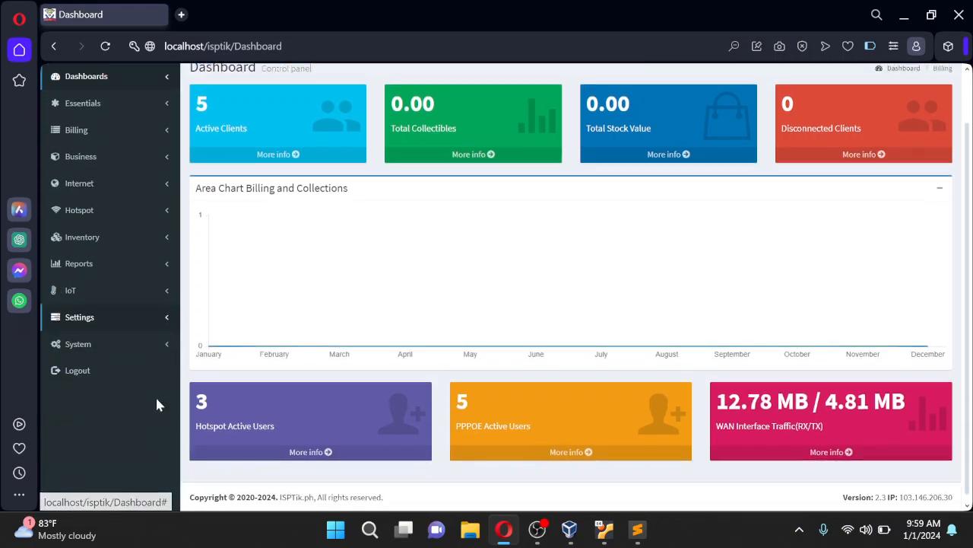
click(168, 343)
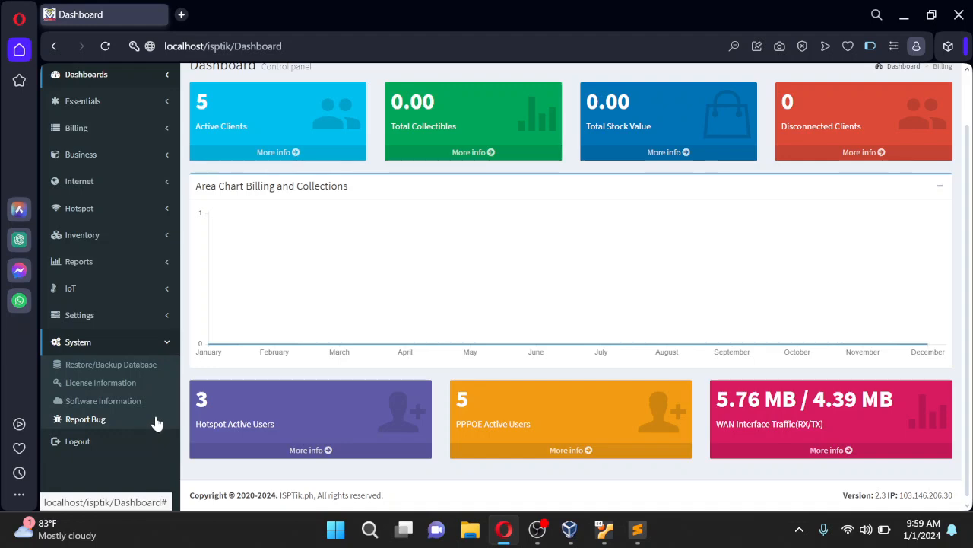
Open Software Information and read the version 2.3 change log: Dark Mode Theme and bug fixes
click(124, 404)
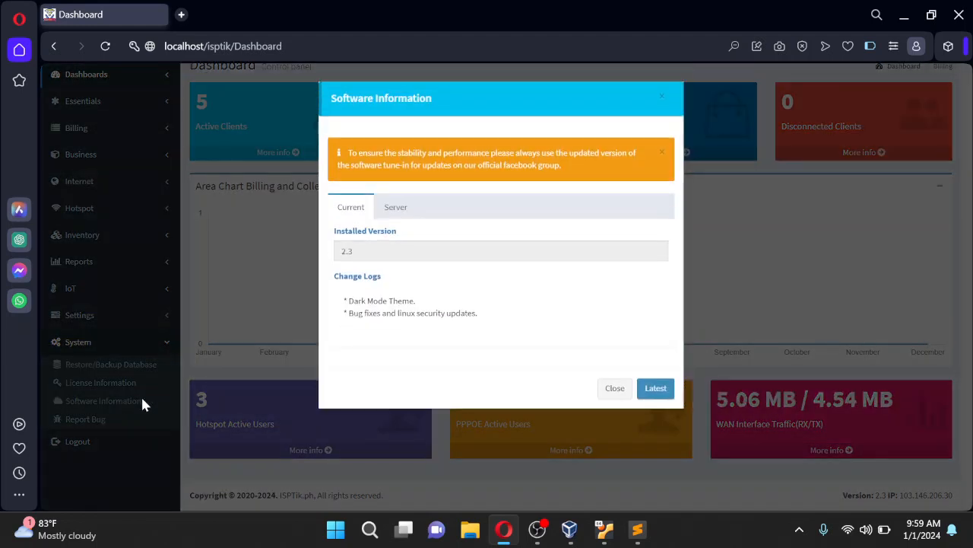
drag(418, 304, 341, 304)
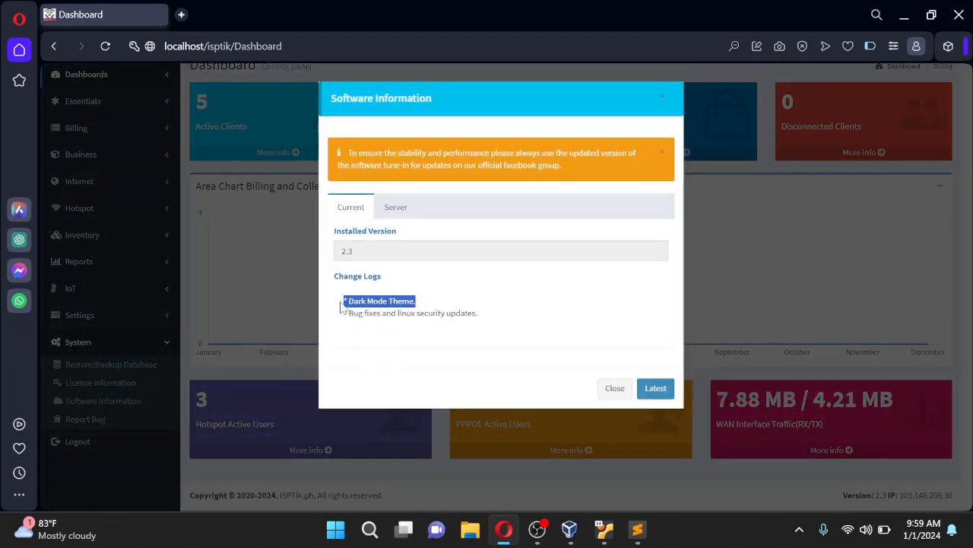
drag(479, 314, 355, 315)
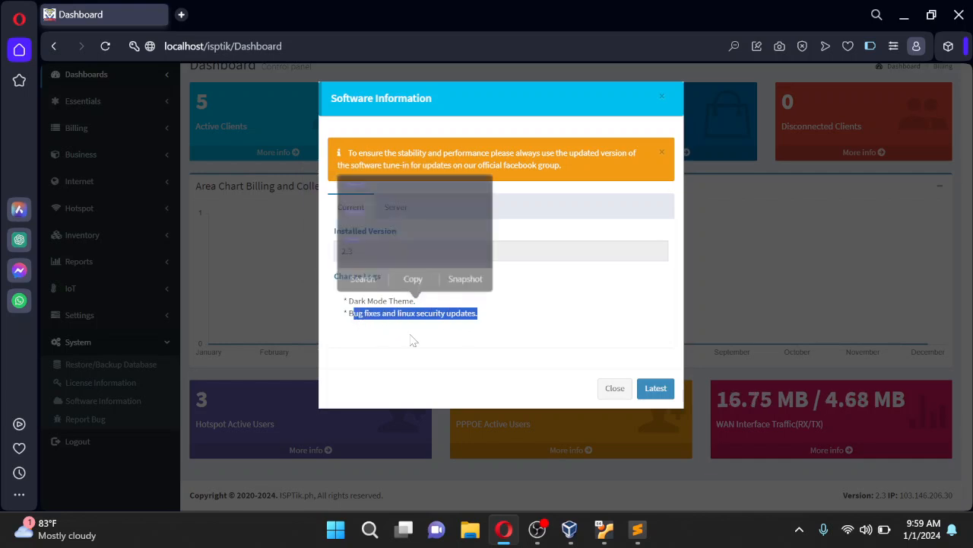
click(541, 326)
Compare the Current and Server tabs, noting the Ubuntu 22.04.1 server release
click(403, 213)
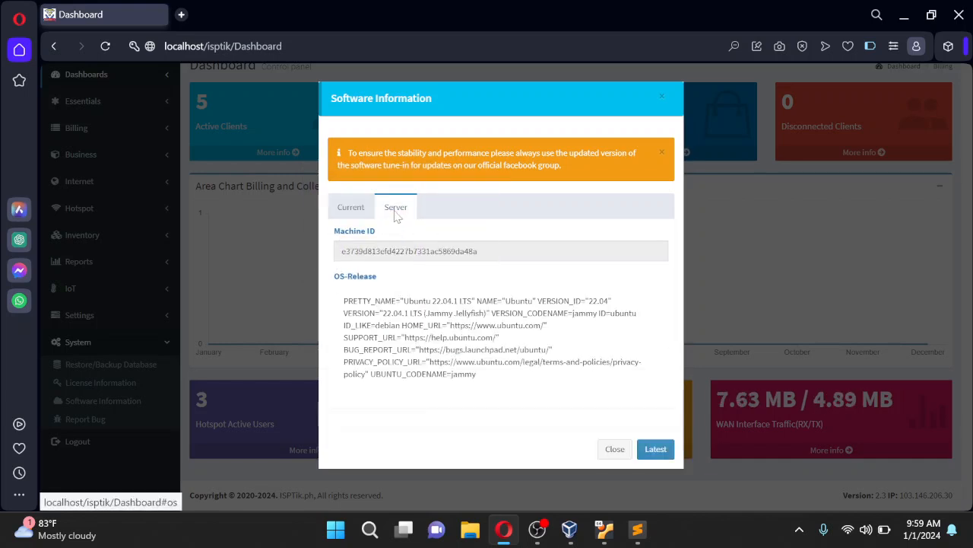
click(349, 212)
click(397, 210)
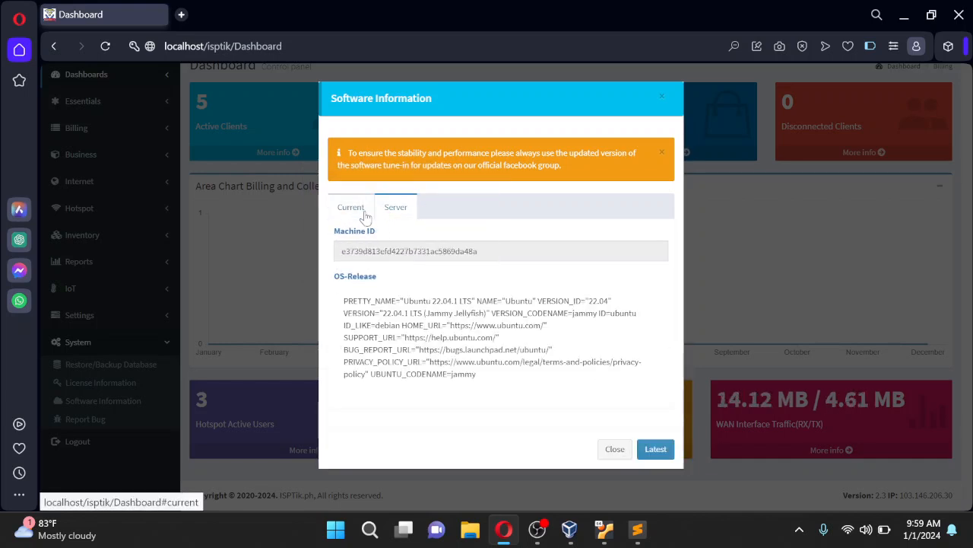
click(352, 211)
click(392, 213)
click(351, 209)
click(395, 209)
drag(468, 301, 404, 301)
click(572, 291)
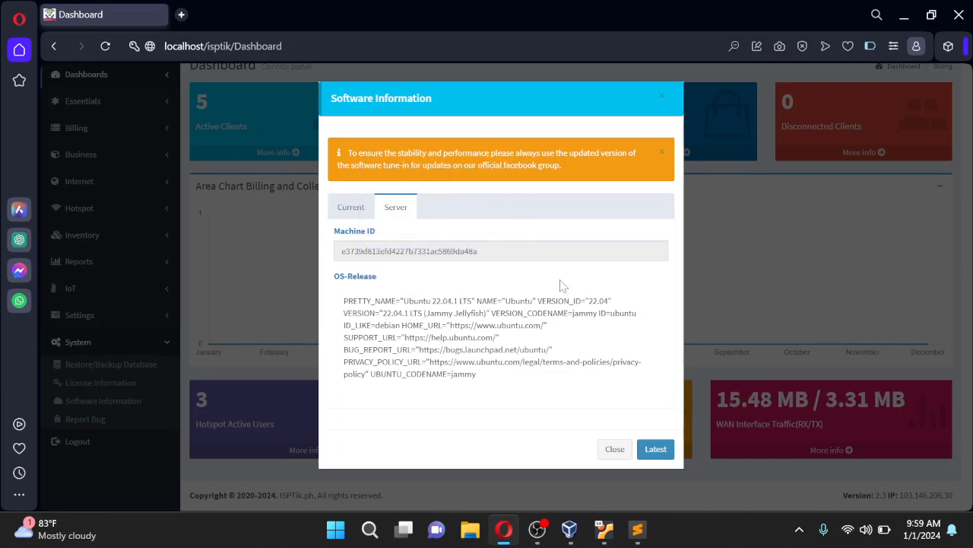
Flip between Current and Server details again, then close Software Information
click(352, 209)
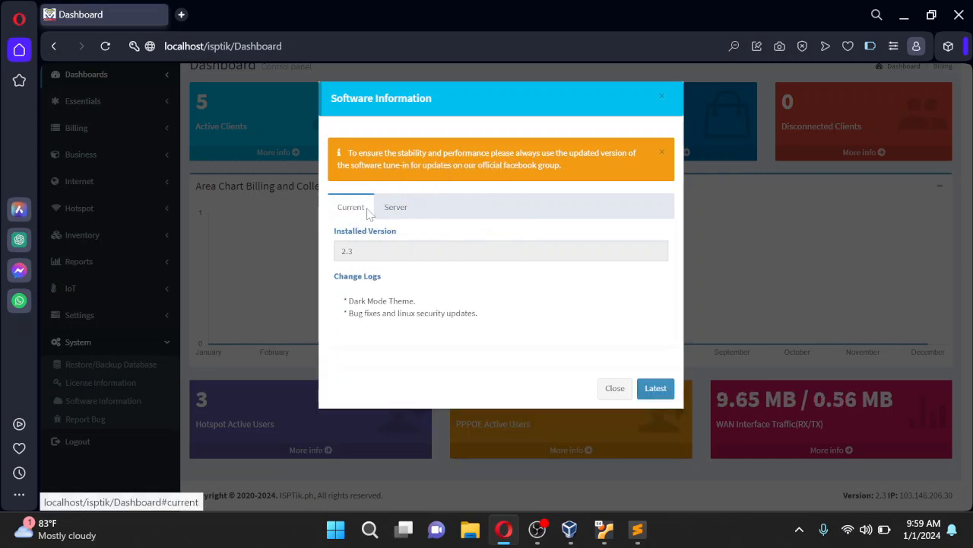
click(404, 214)
click(346, 214)
click(385, 216)
click(369, 210)
click(394, 215)
click(351, 211)
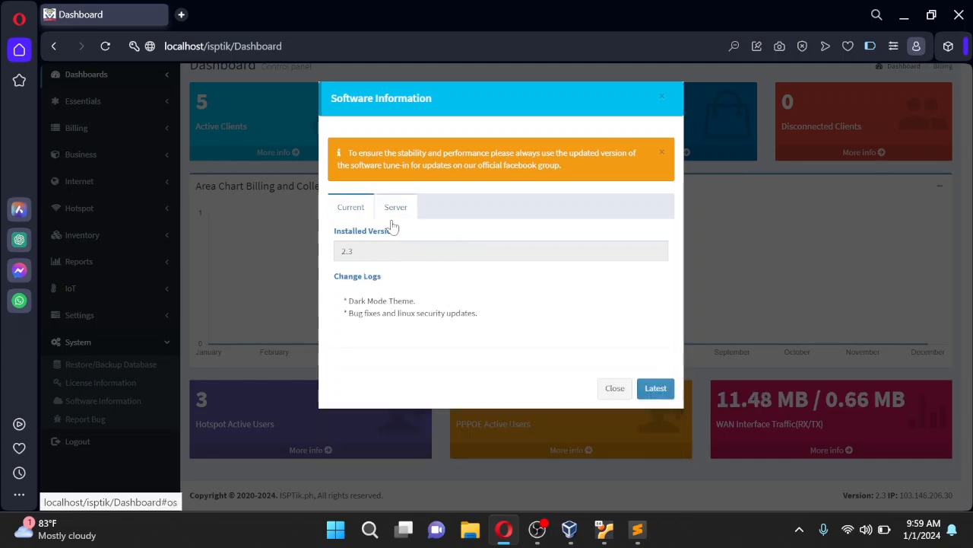
click(613, 391)
Collapse the navigation panel to icons only and expand it back to full
scroll(836, 332, up, 1)
scroll(837, 333, down, 2)
scroll(838, 333, up, 2)
scroll(838, 333, down, 2)
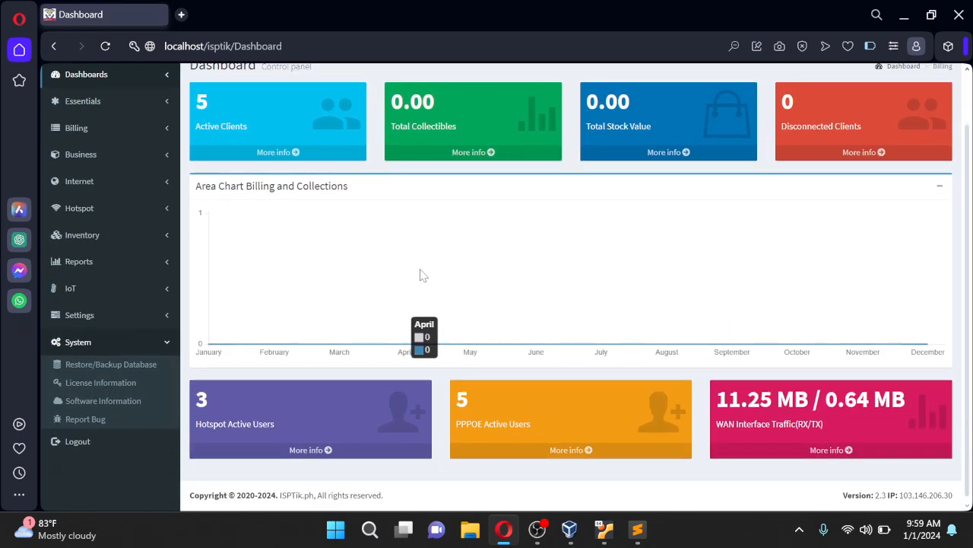
scroll(419, 261, up, 2)
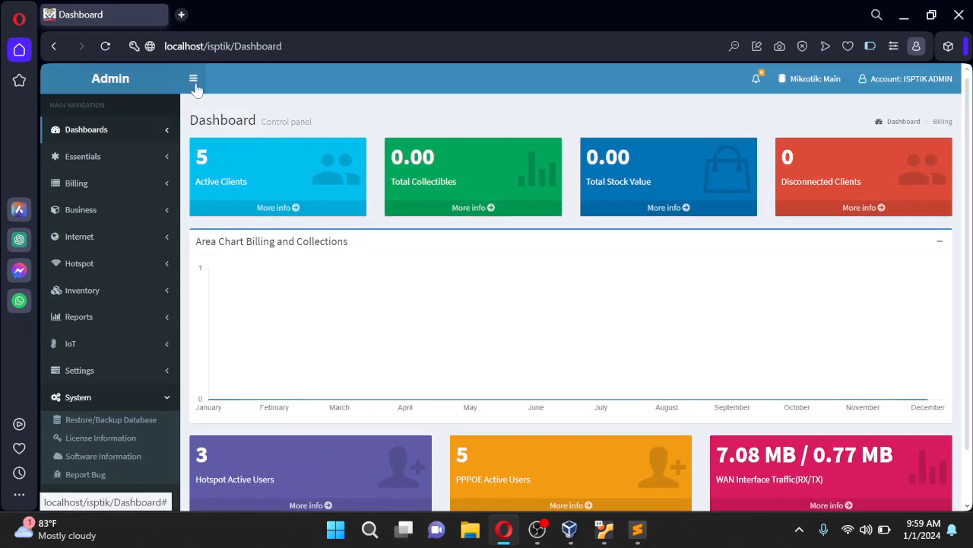
click(193, 78)
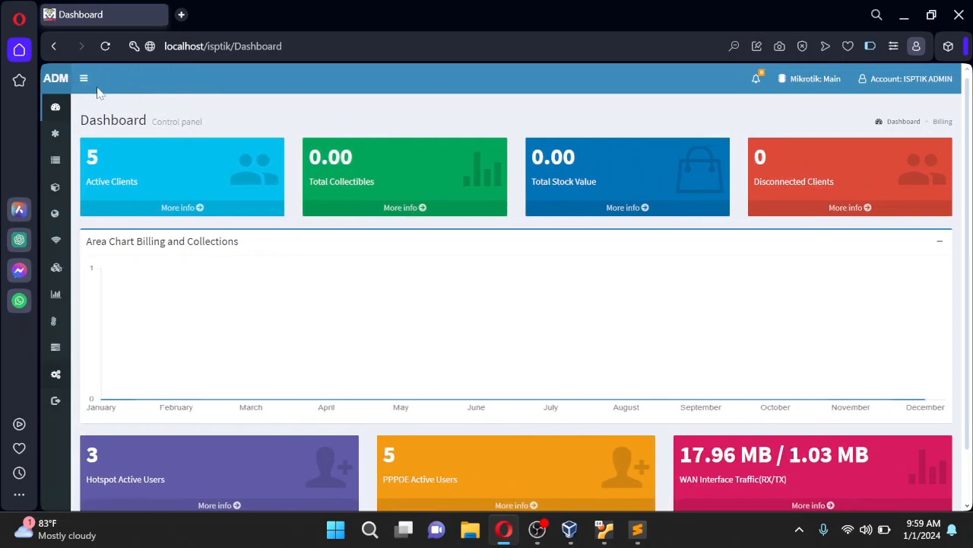
click(84, 78)
Fold away the System options in the sidebar
mouse_move(968, 250)
mouse_down()
mouse_move(964, 280)
mouse_move(962, 251)
mouse_up()
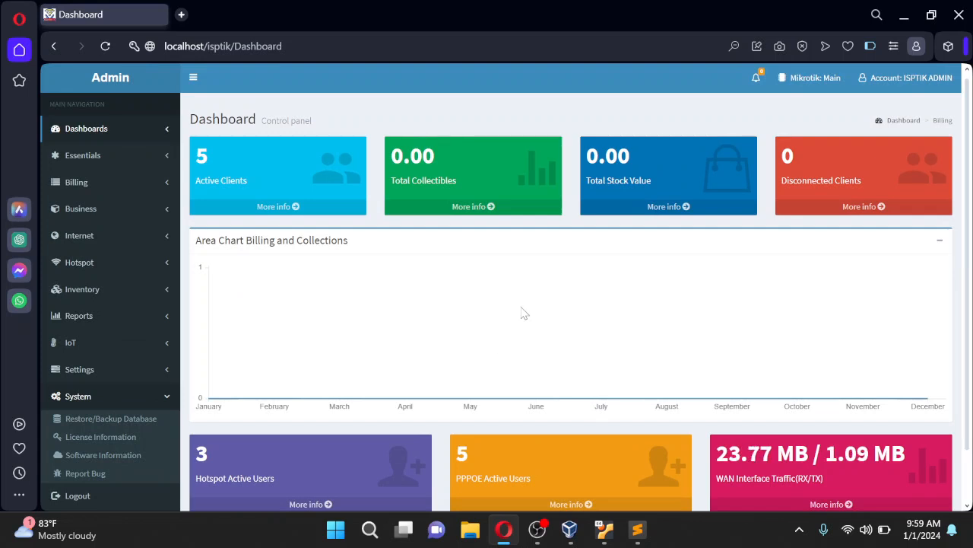
scroll(523, 315, down, 1)
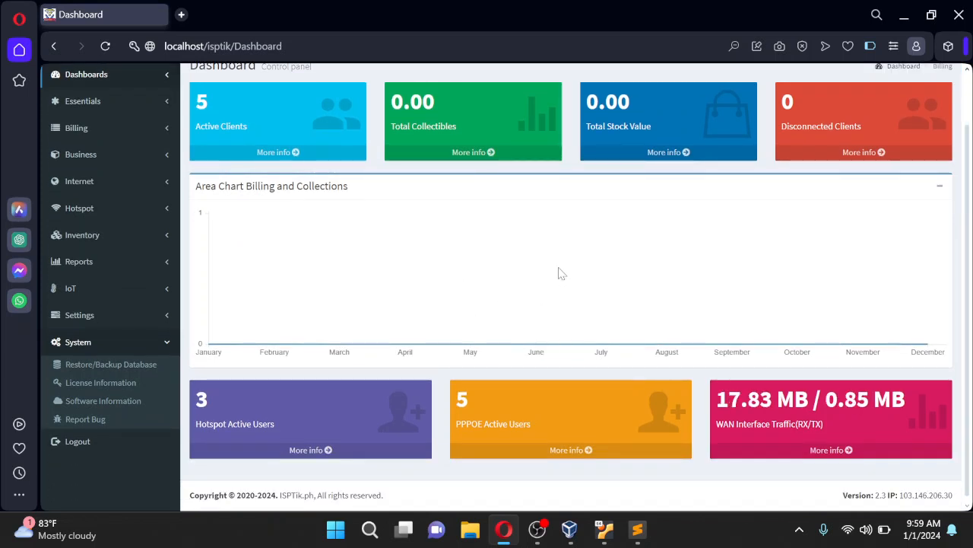
scroll(564, 272, up, 1)
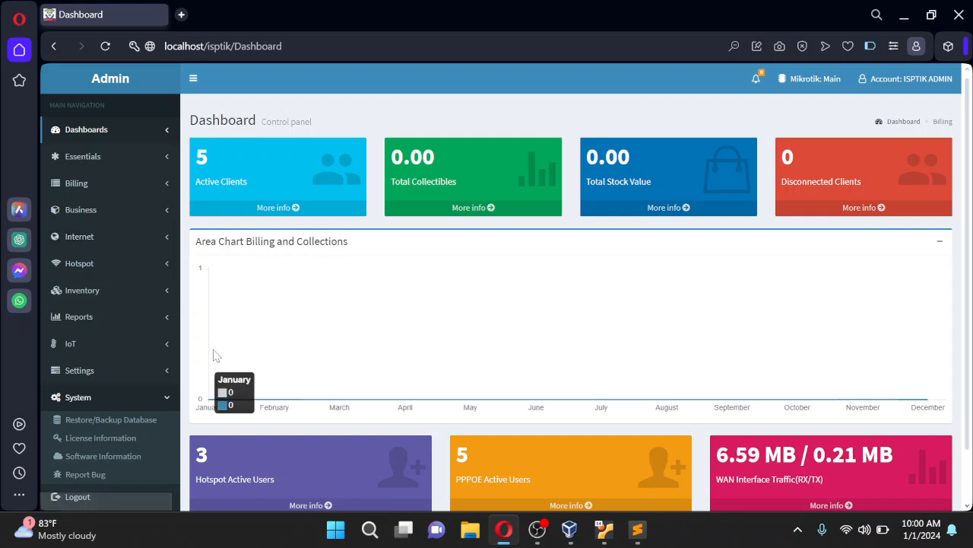
scroll(197, 358, down, 2)
click(169, 344)
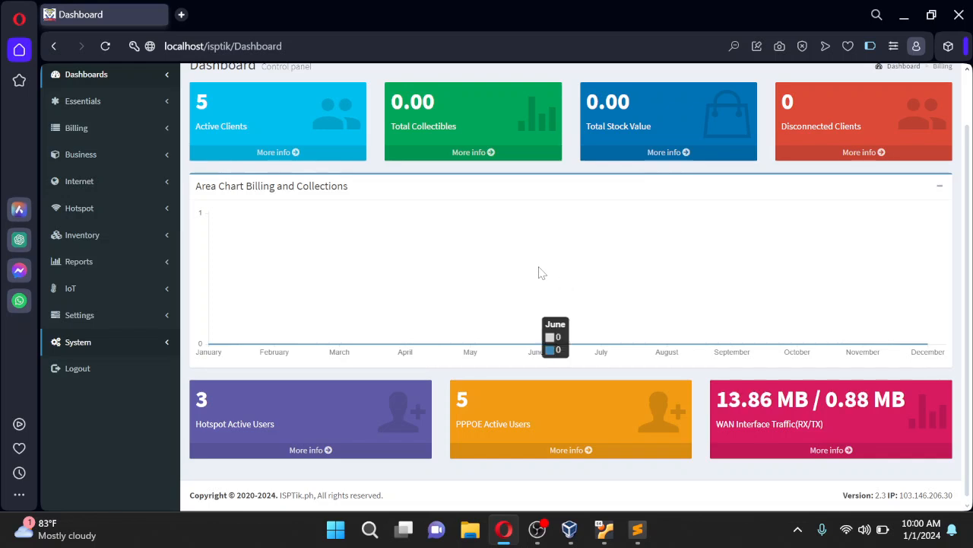
Toggle the navigation panel closed and open again, then expand the Settings options
scroll(470, 284, up, 2)
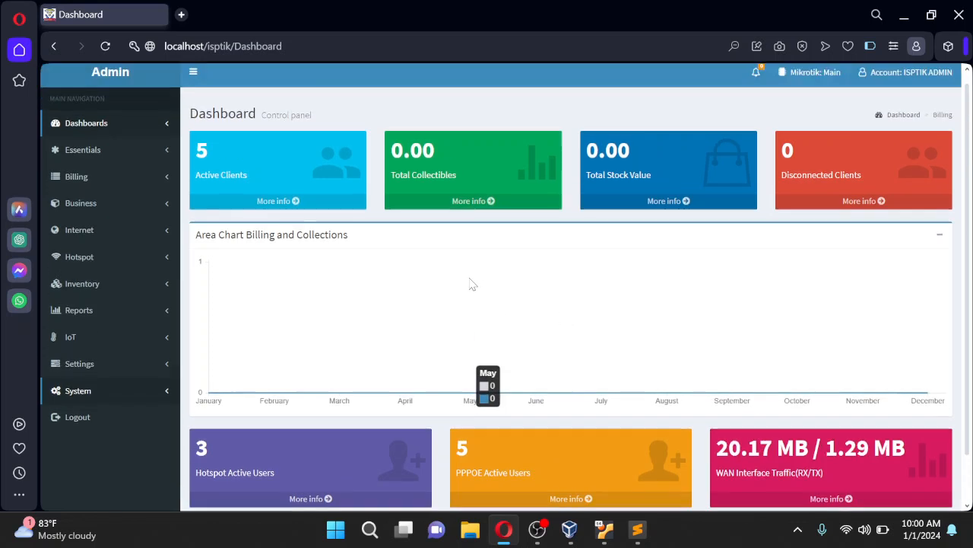
click(193, 81)
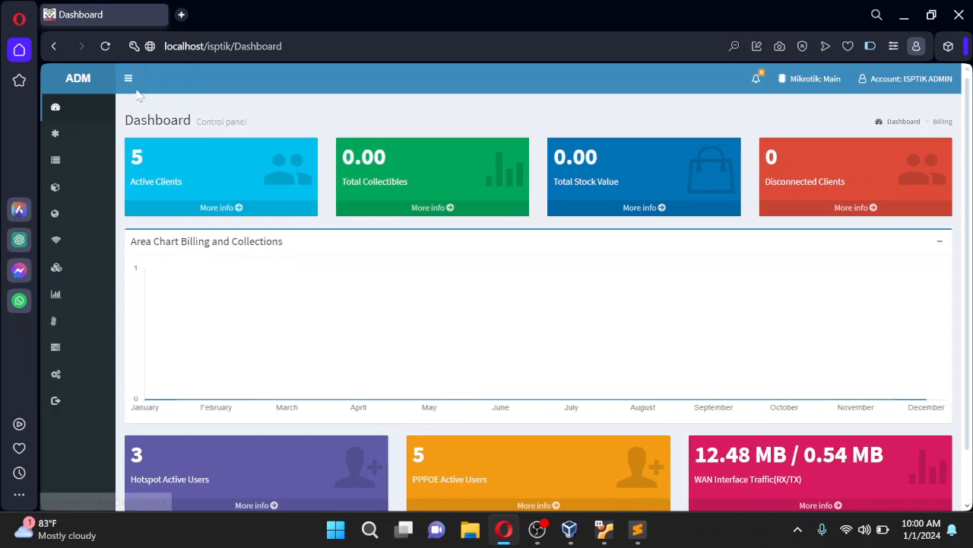
click(82, 78)
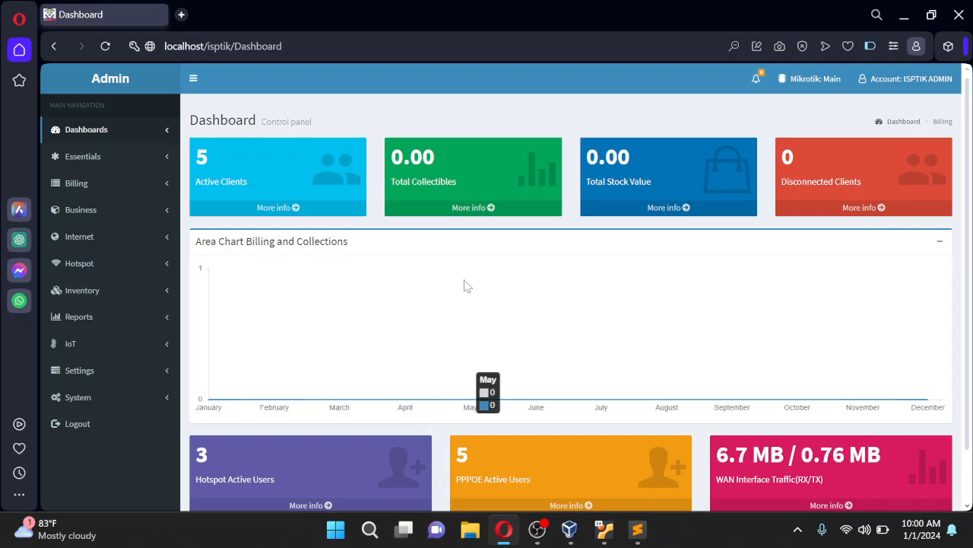
click(171, 379)
Choose Dark in Settings > Themes and apply it
scroll(228, 357, down, 1)
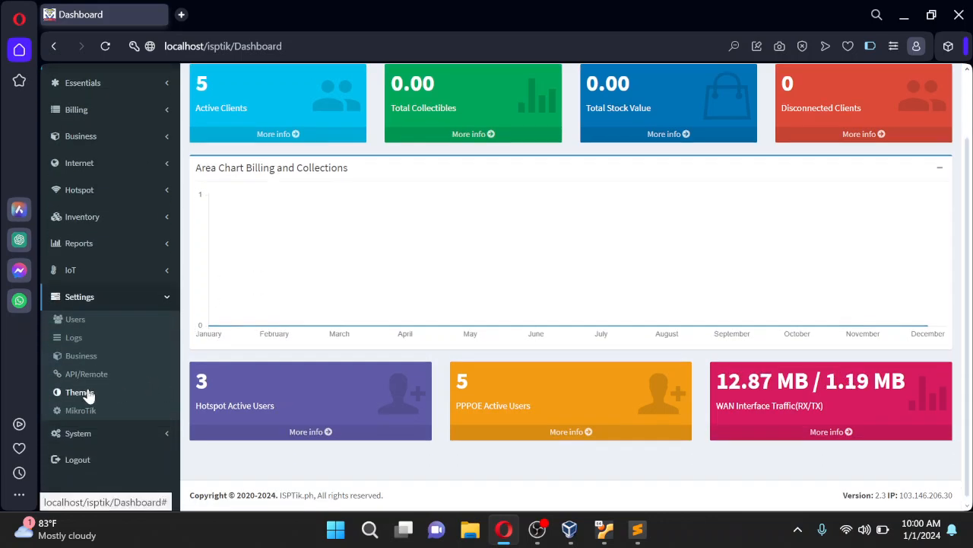
click(83, 392)
click(429, 221)
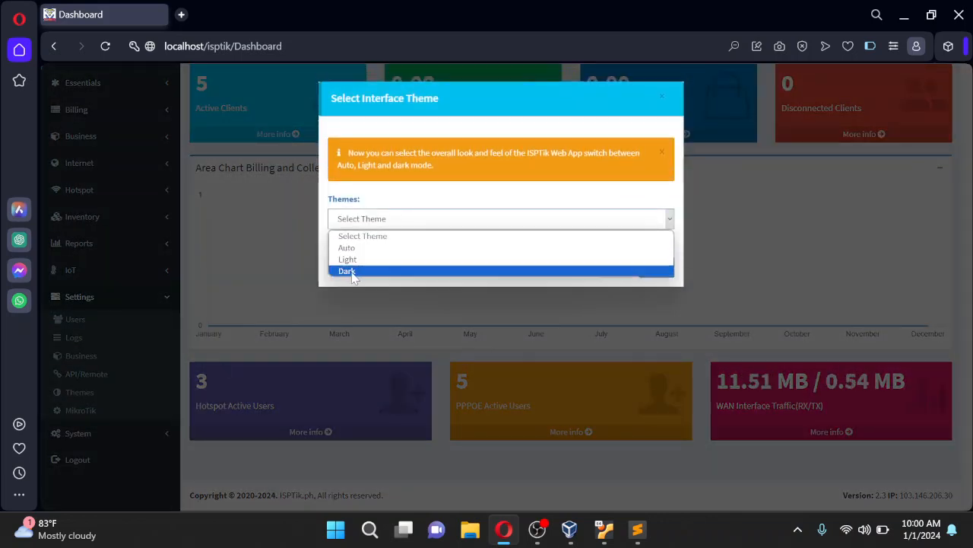
click(348, 272)
click(650, 273)
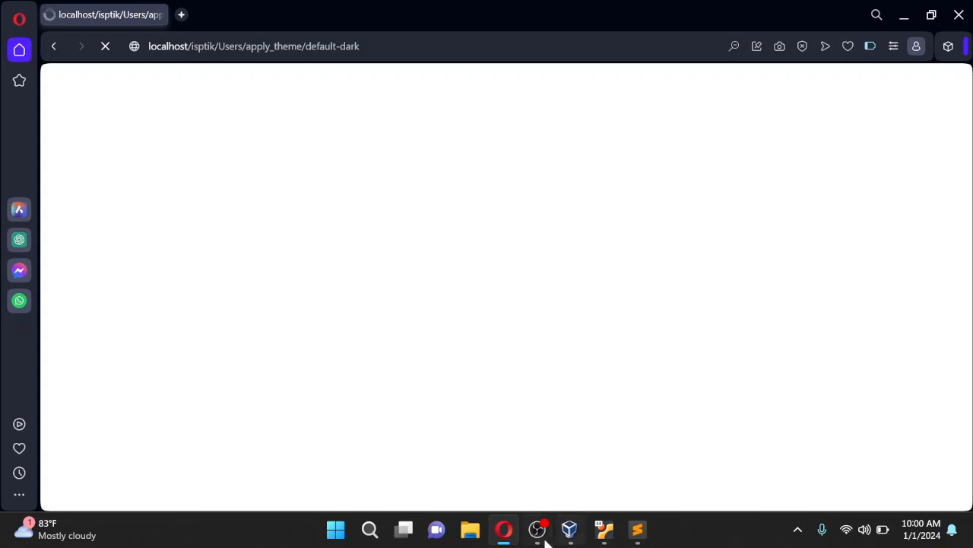
click(613, 536)
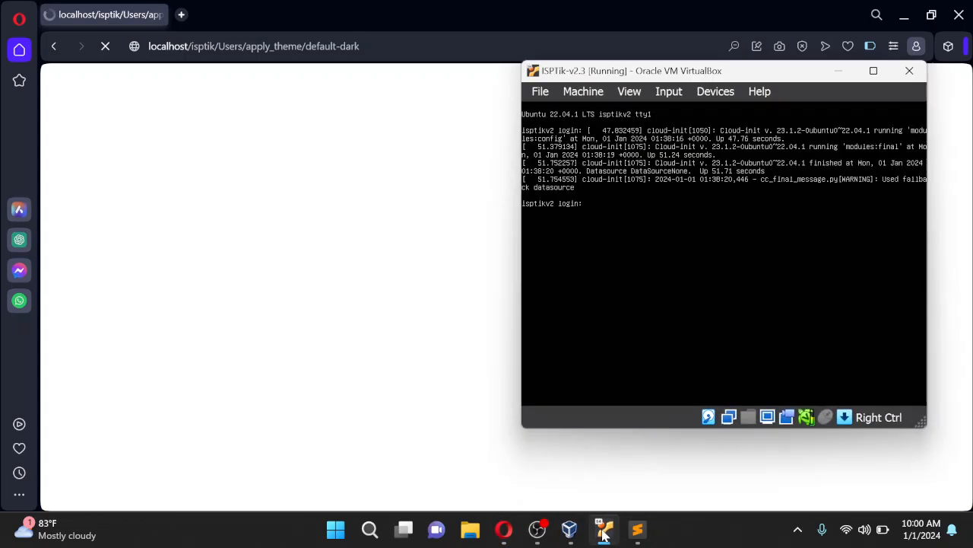
drag(770, 75, 634, 80)
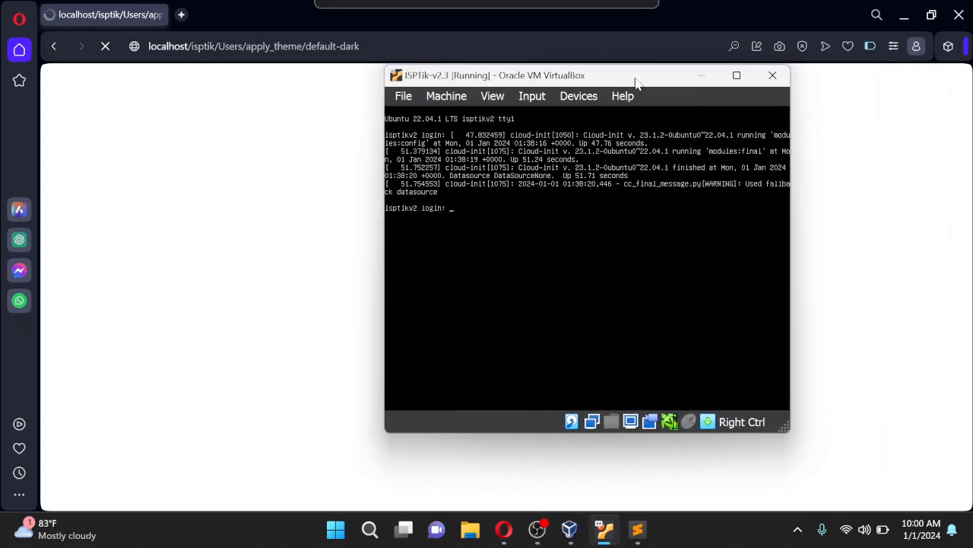
click(701, 76)
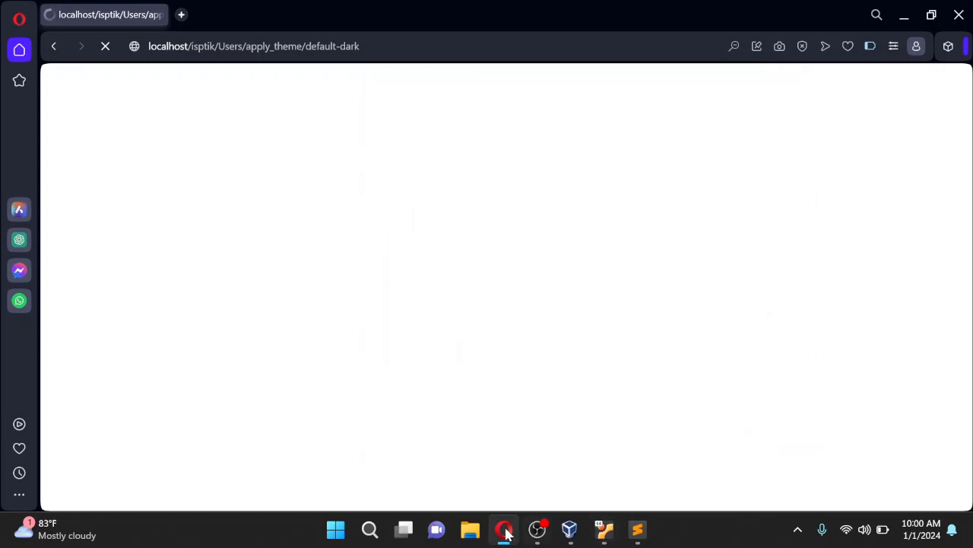
click(511, 536)
click(506, 532)
click(538, 532)
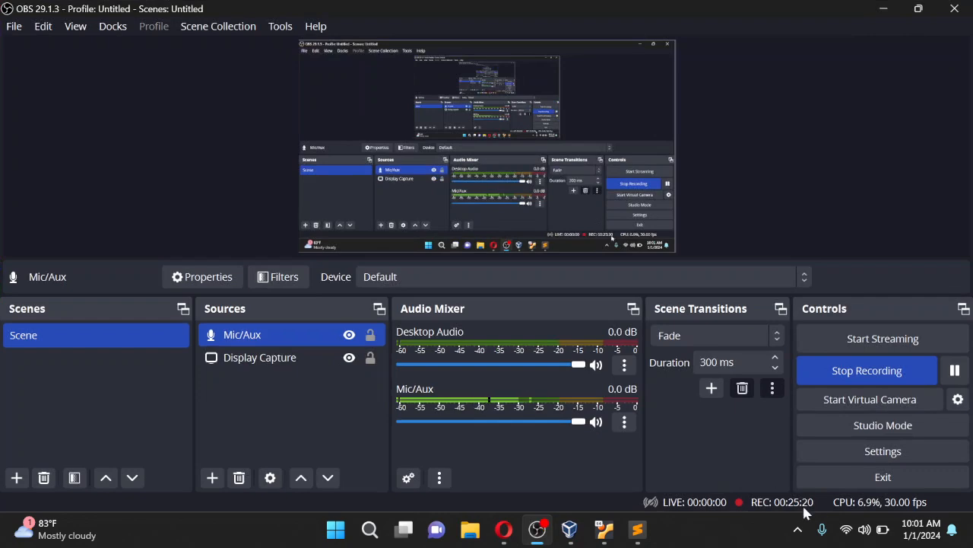
click(880, 10)
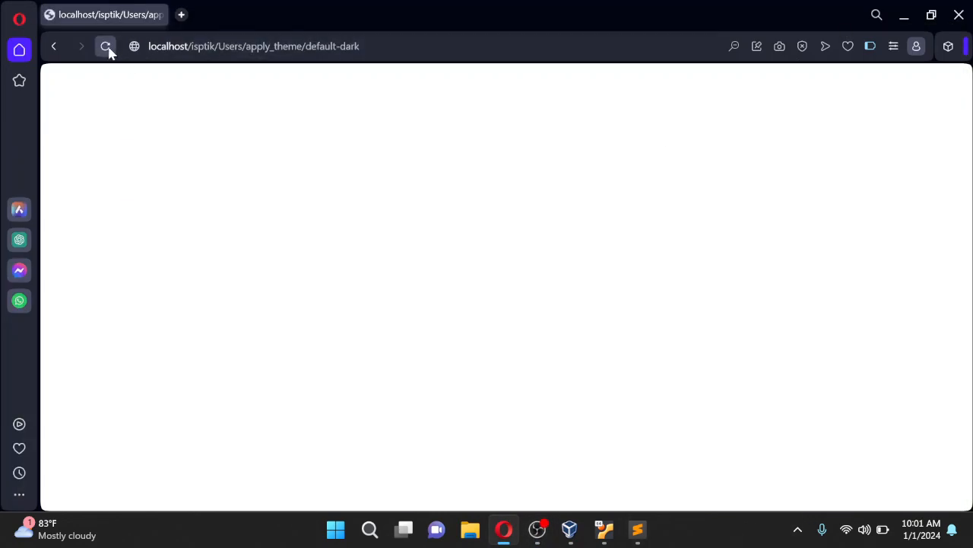
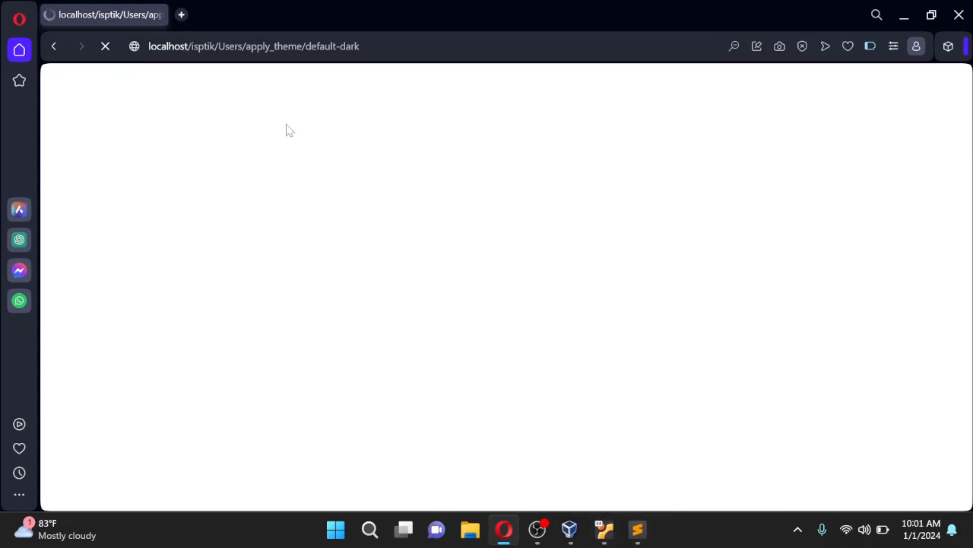
Remove the apply_theme/default-dark path from the address and load the base ISPTik address
drag(360, 46, 225, 46)
key(BackSpace)
key(Return)
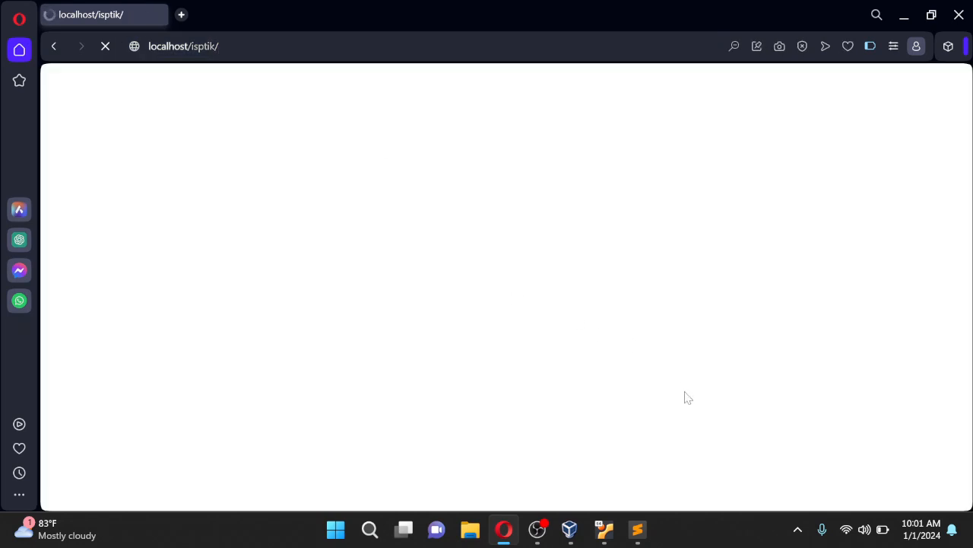
Minimize Opera and refresh the desktop twice
click(906, 14)
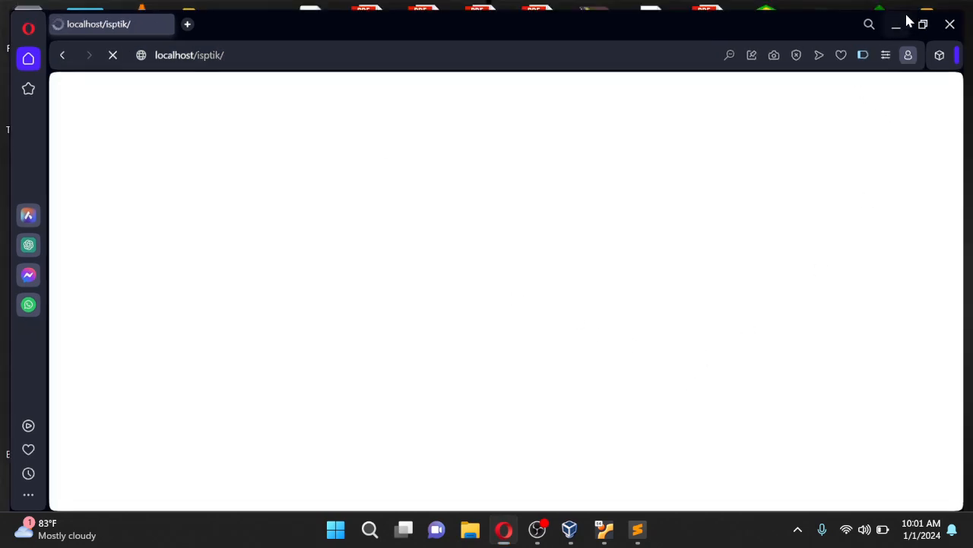
right_click(471, 144)
click(537, 211)
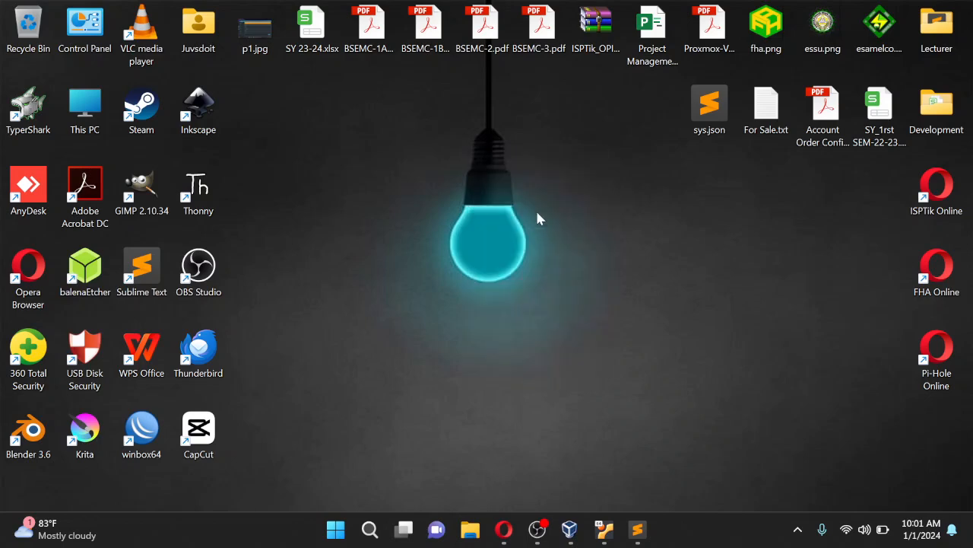
right_click(402, 166)
click(476, 235)
Restore Opera and scroll through the dark-themed ISPTik dashboard
click(504, 529)
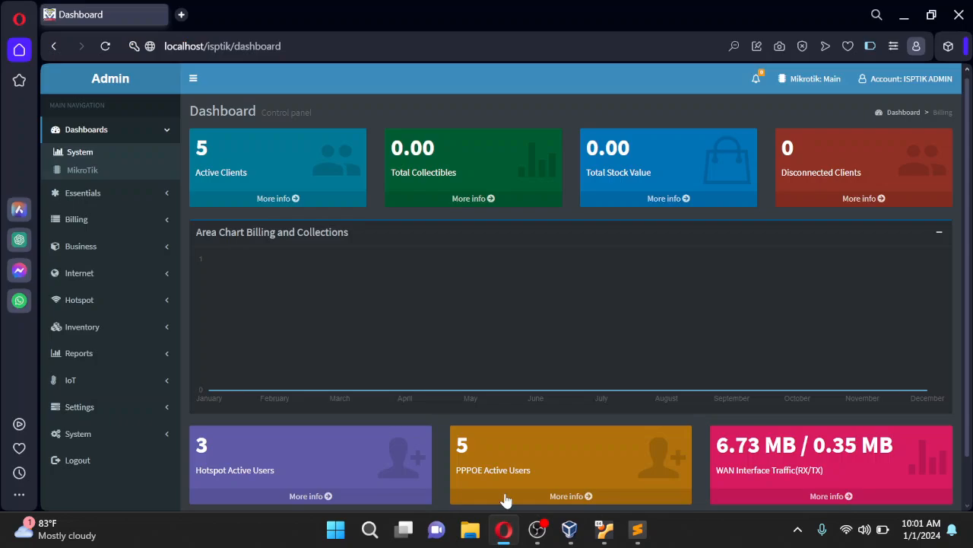
scroll(900, 216, down, 2)
scroll(477, 348, up, 2)
scroll(494, 338, down, 2)
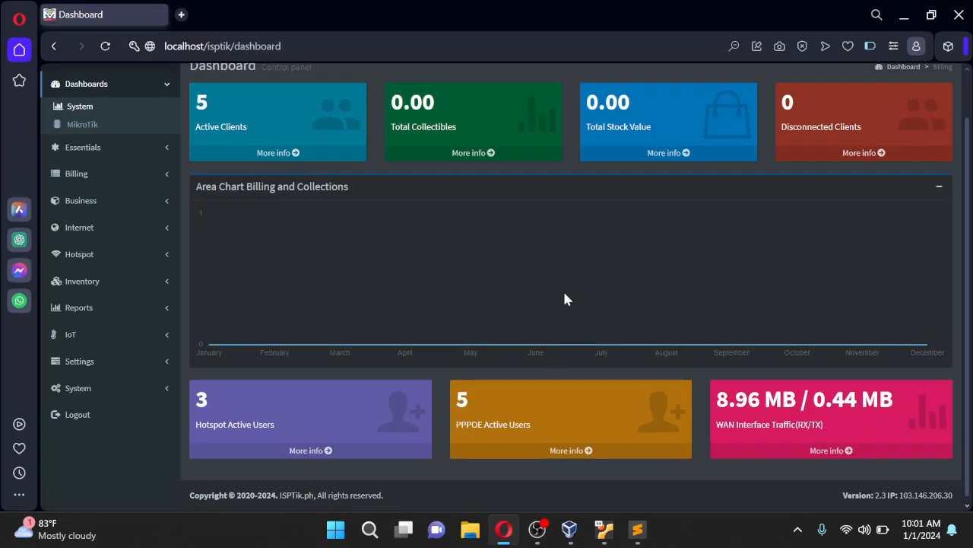
scroll(684, 297, up, 2)
scroll(826, 293, down, 2)
scroll(827, 293, down, 1)
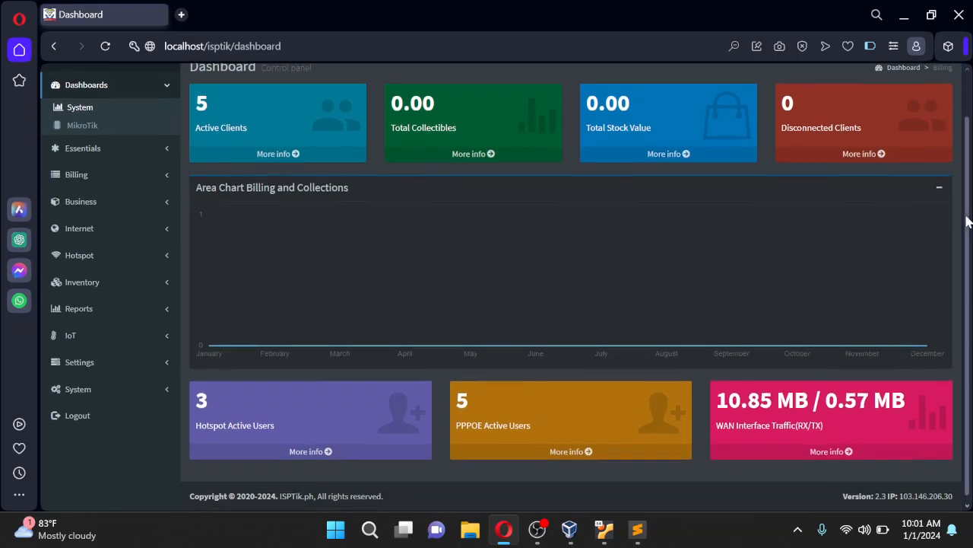
scroll(680, 270, up, 2)
scroll(692, 272, up, 1)
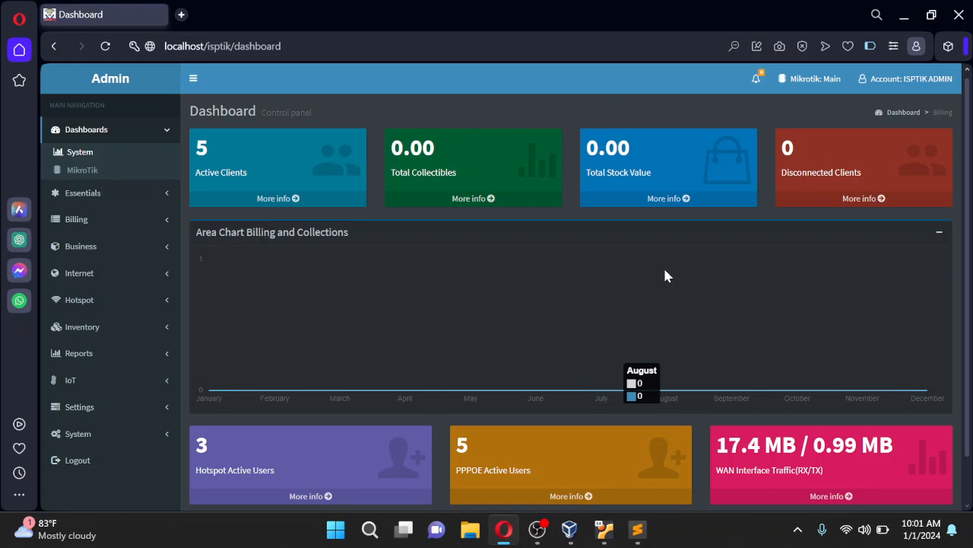
drag(967, 80, 967, 79)
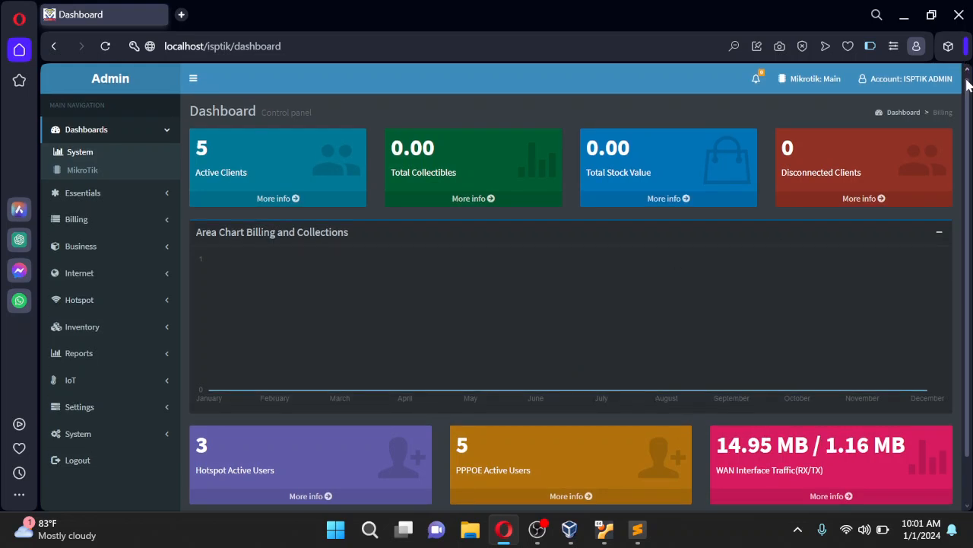
scroll(421, 228, down, 1)
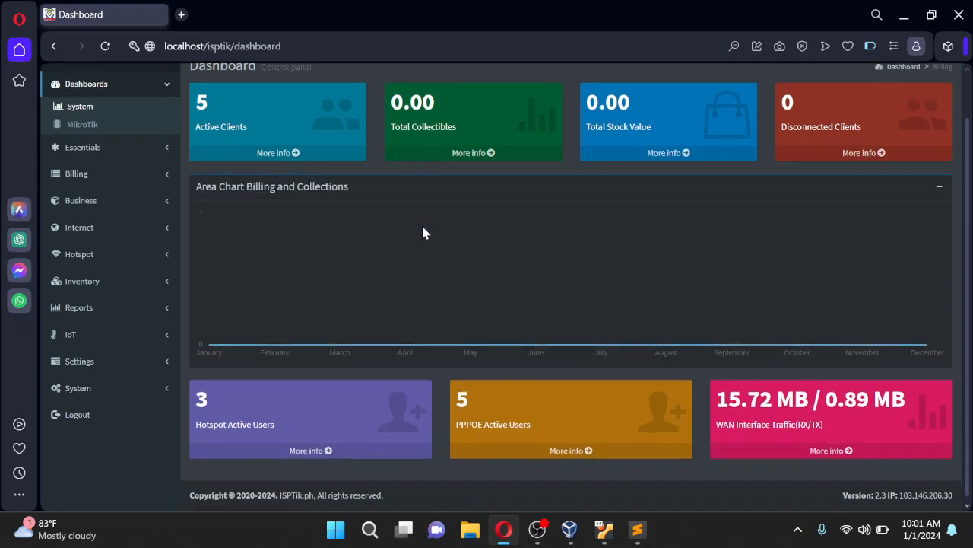
scroll(467, 245, up, 1)
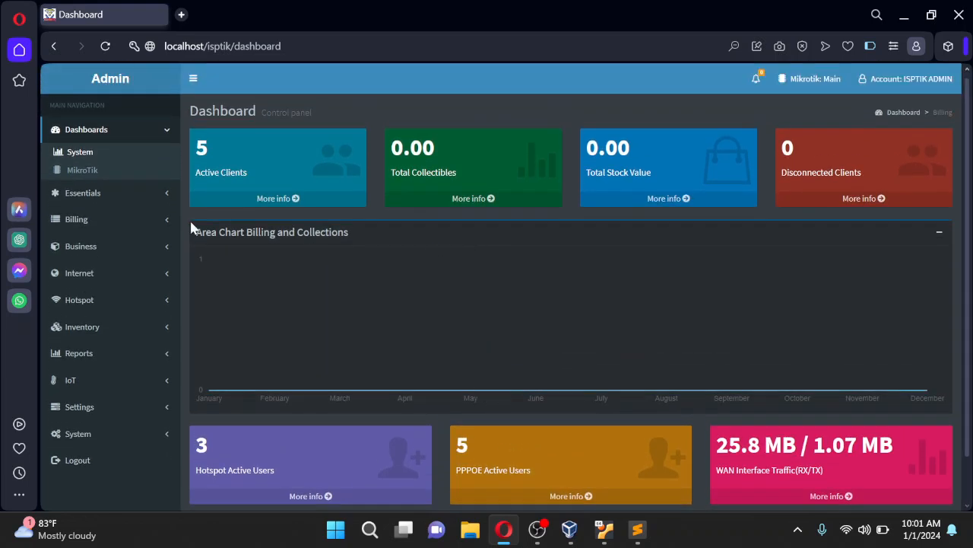
scroll(443, 281, down, 1)
scroll(289, 224, up, 1)
Collapse the sidebar to icons and expand it again
click(193, 79)
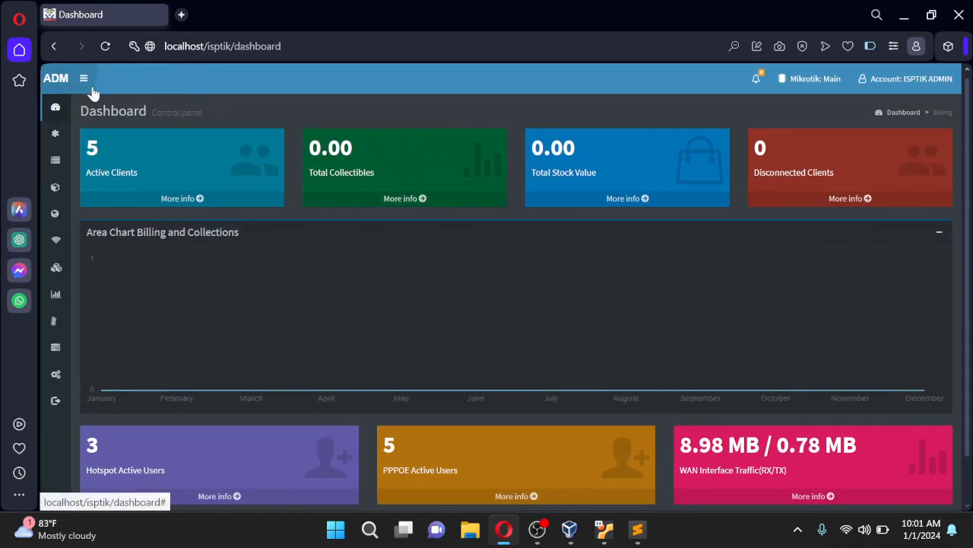
click(84, 78)
scroll(685, 334, down, 1)
scroll(715, 332, up, 1)
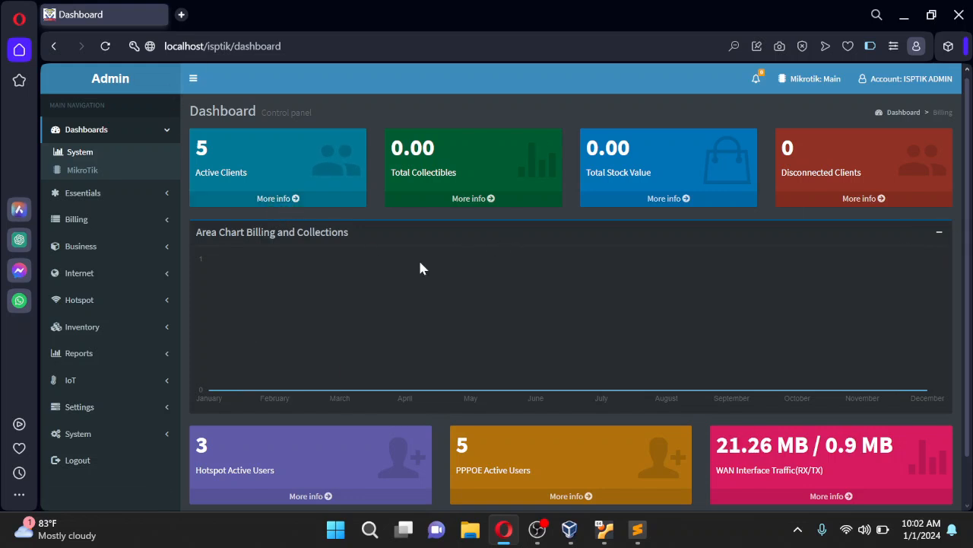
Expand the IoT, Reports, Inventory, Hotspot, Internet and Business sections, then open Clients
click(161, 380)
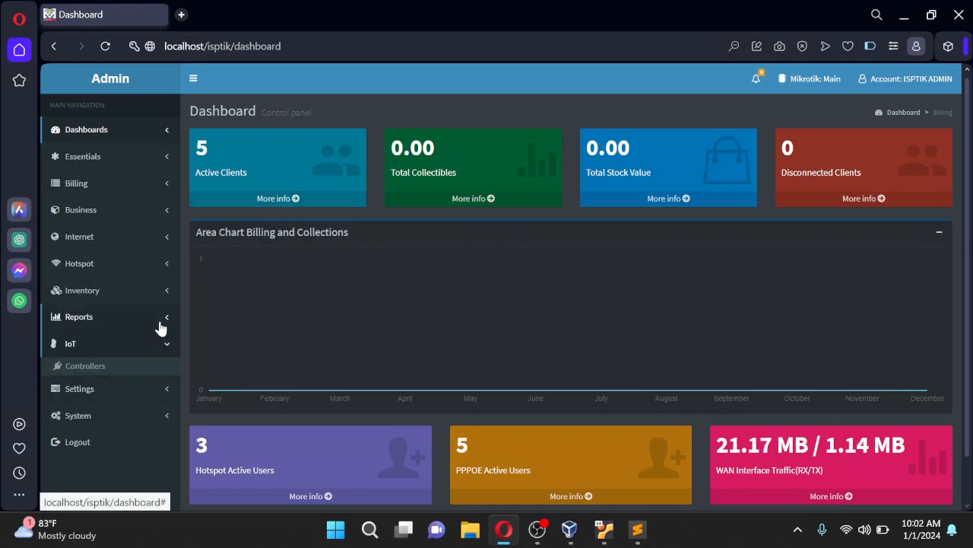
click(161, 322)
click(164, 295)
click(164, 268)
click(165, 242)
click(167, 215)
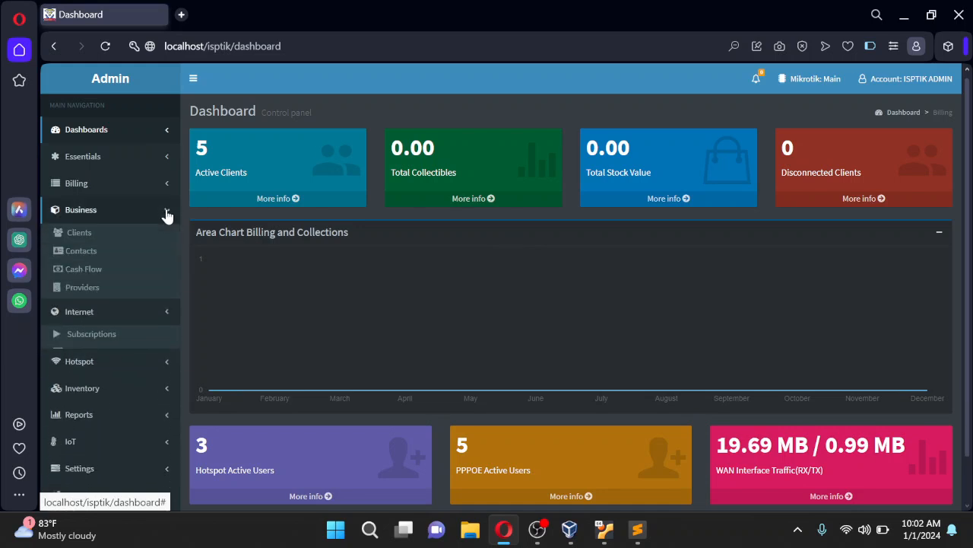
click(100, 230)
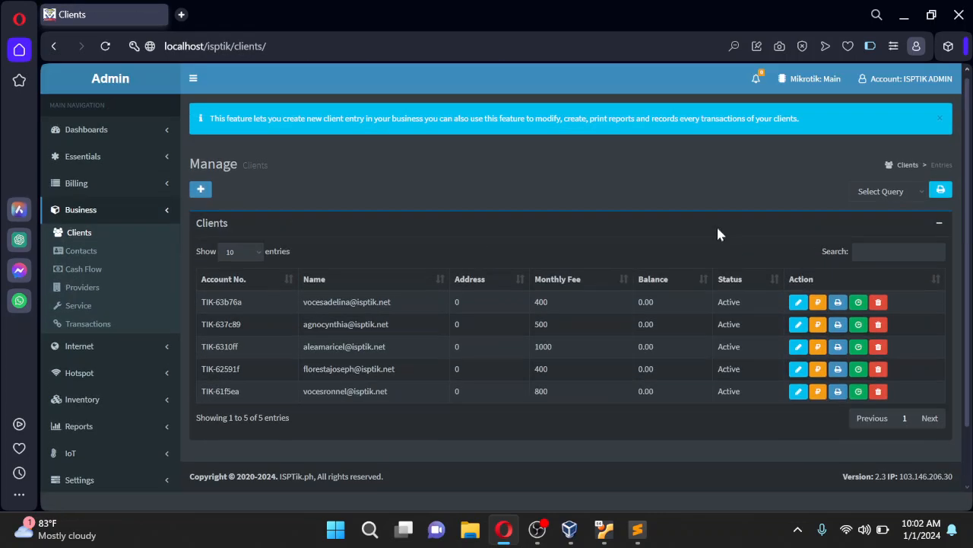
Close the blue info banner above the Clients list
click(941, 119)
scroll(971, 201, down, 1)
scroll(971, 200, up, 1)
Collapse and re-expand the sidebar, scroll the Clients page, and open developer tools
click(194, 79)
click(83, 78)
scroll(700, 281, down, 1)
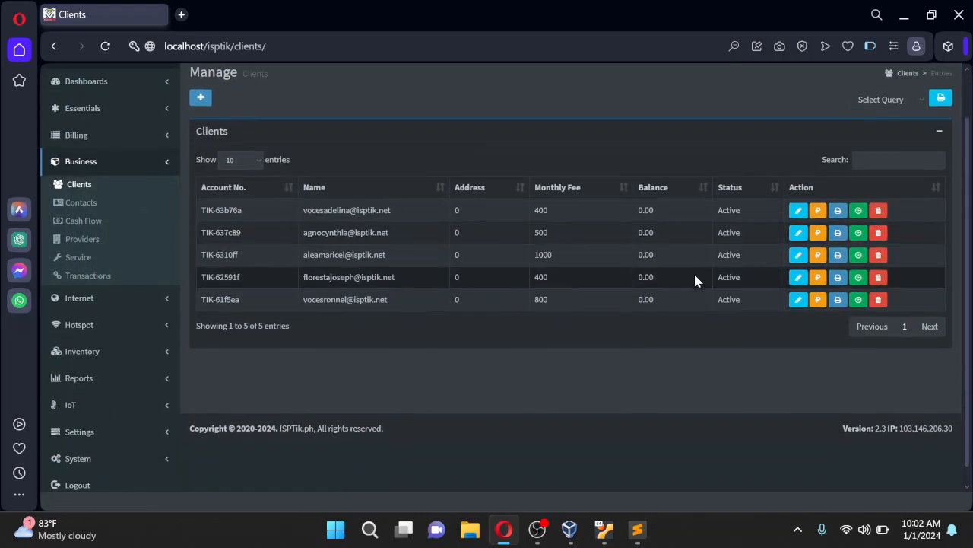
scroll(645, 404, up, 1)
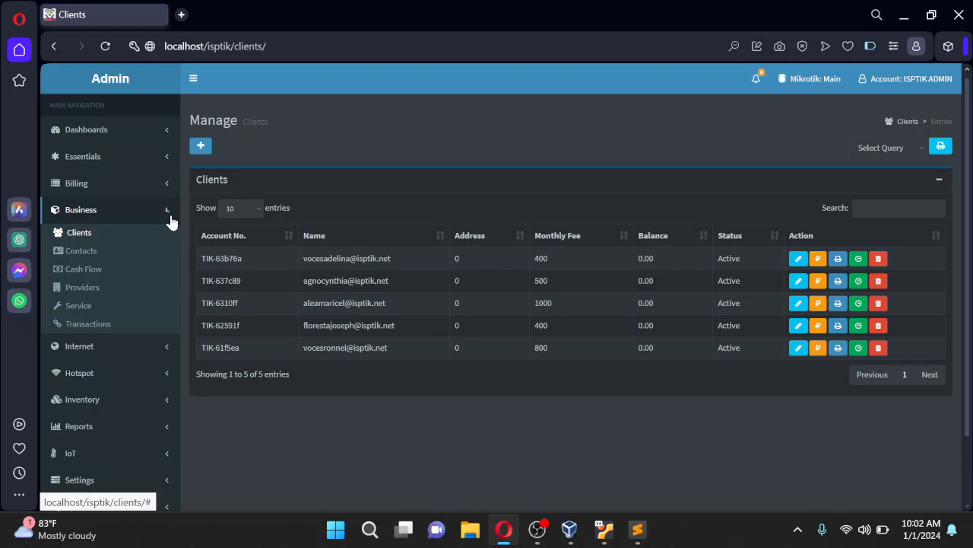
mouse_move(970, 288)
mouse_down()
mouse_move(971, 373)
mouse_move(971, 270)
mouse_up()
scroll(639, 251, up, 1)
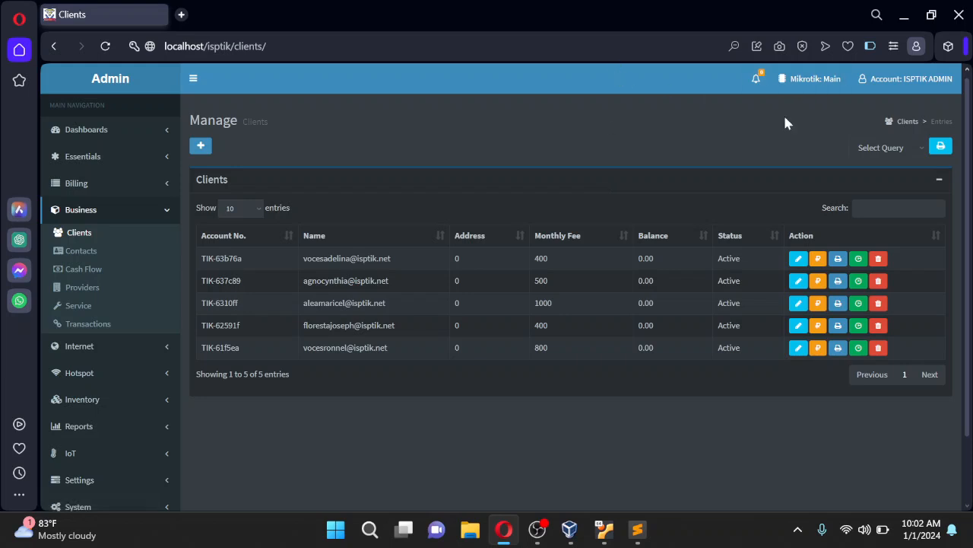
key(ctrl+shift+i)
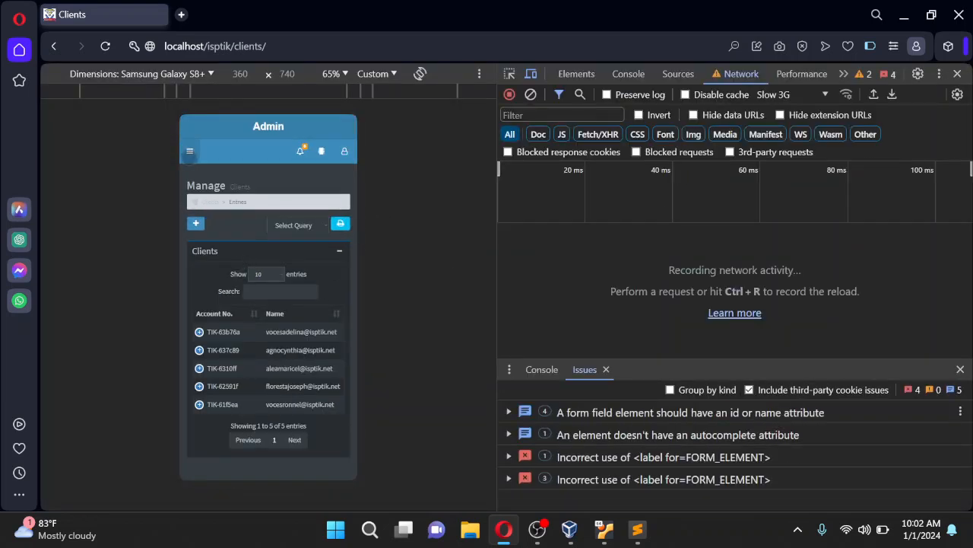
In the Galaxy S8+ mobile view, go to Dashboards > System
click(190, 150)
click(216, 194)
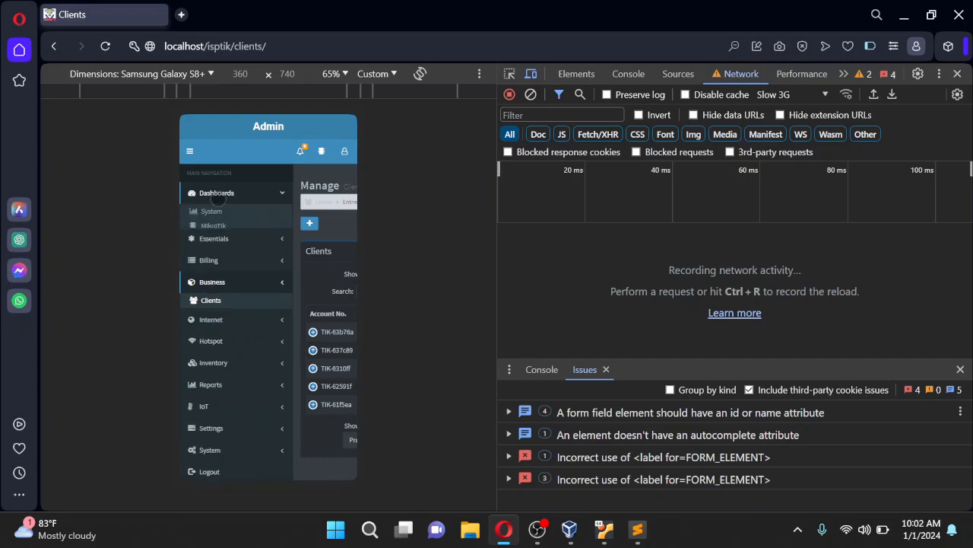
click(211, 211)
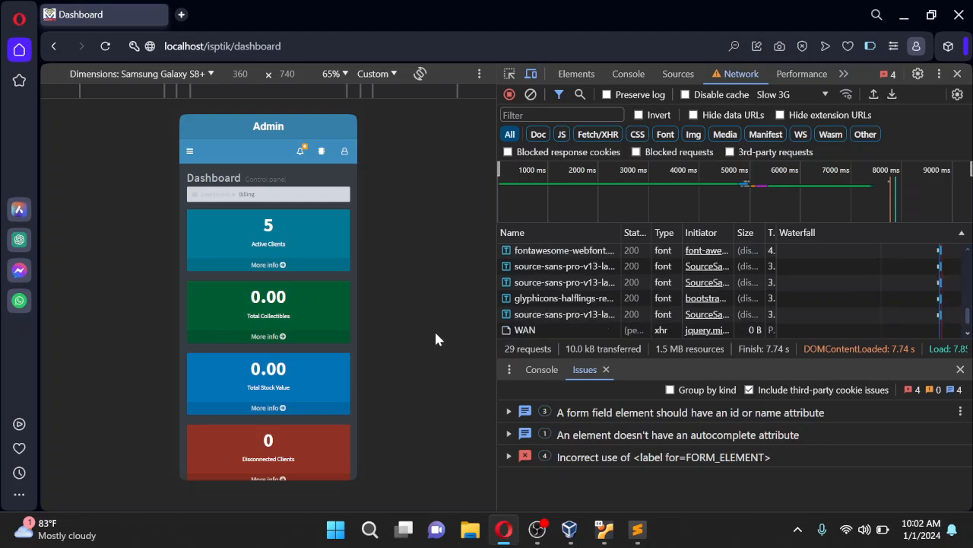
Open the MikroTik dashboard from the mobile navigation
scroll(315, 342, down, 5)
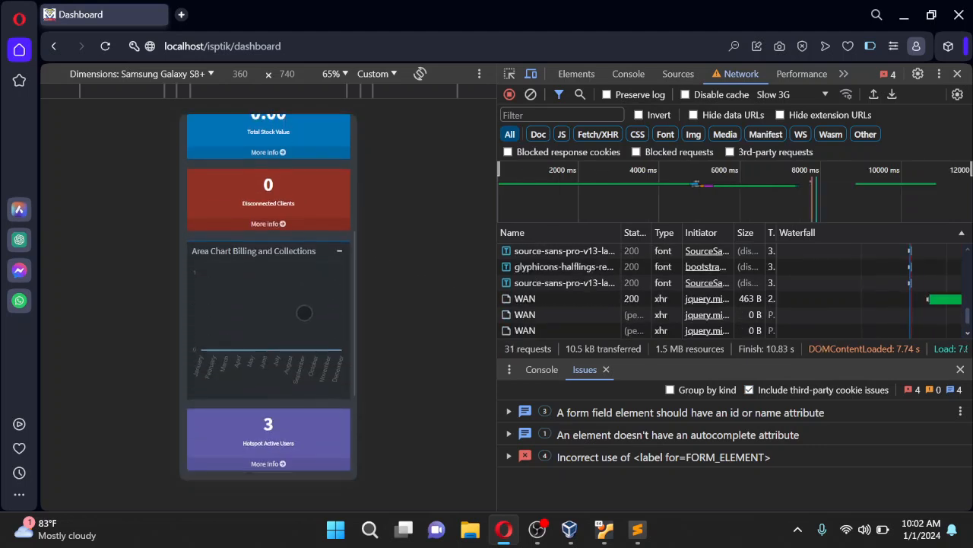
scroll(312, 324, up, 5)
click(190, 151)
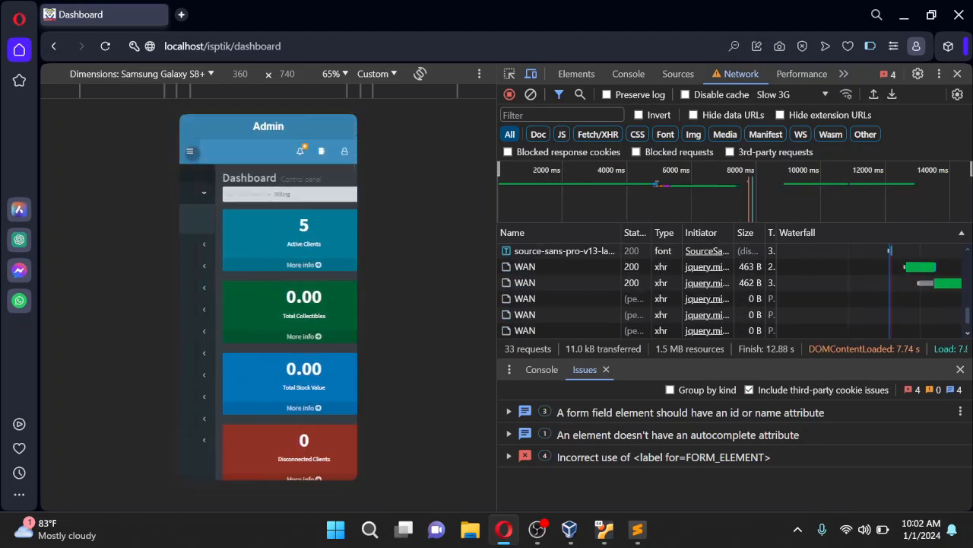
click(214, 226)
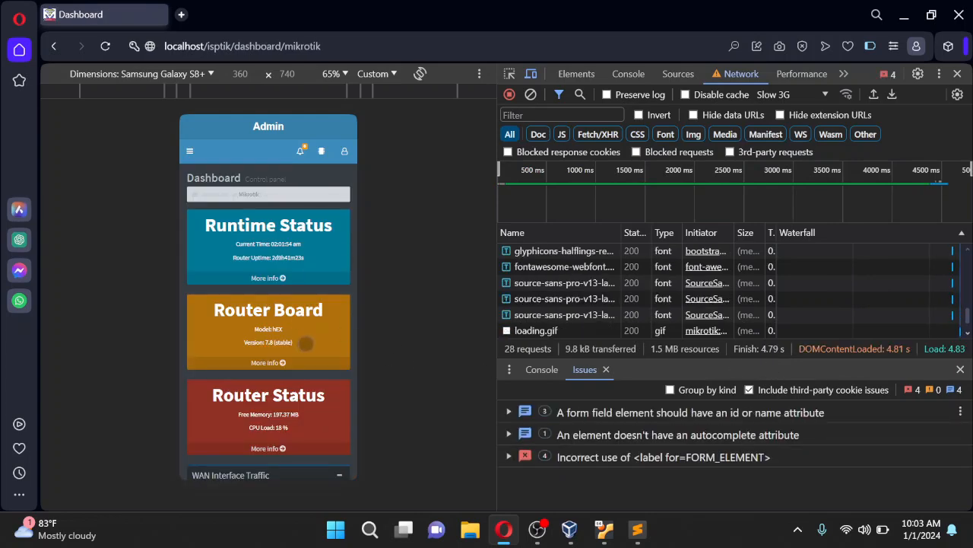
Scroll down to the realtime WAN graph and back up, then open the side navigation
scroll(304, 337, down, 4)
scroll(307, 337, up, 2)
scroll(306, 337, down, 2)
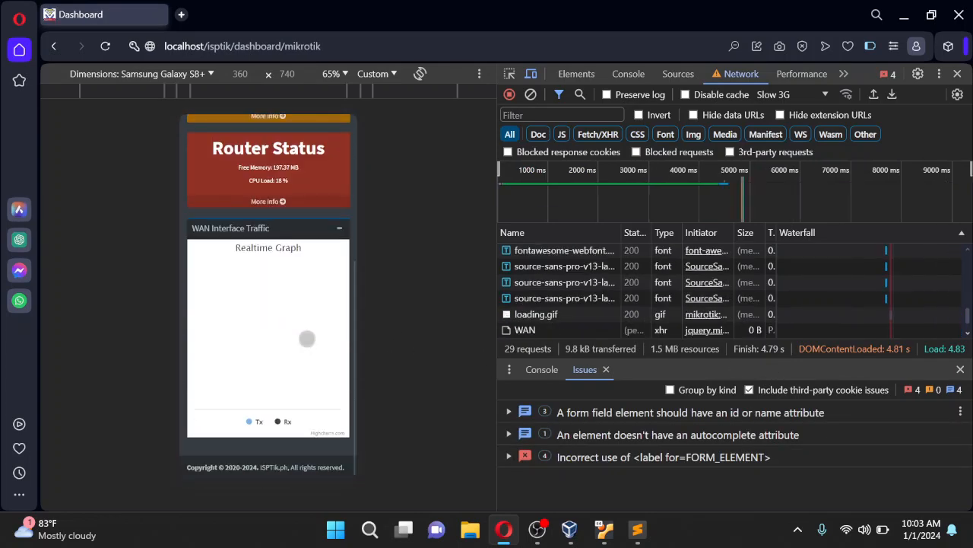
scroll(306, 337, up, 4)
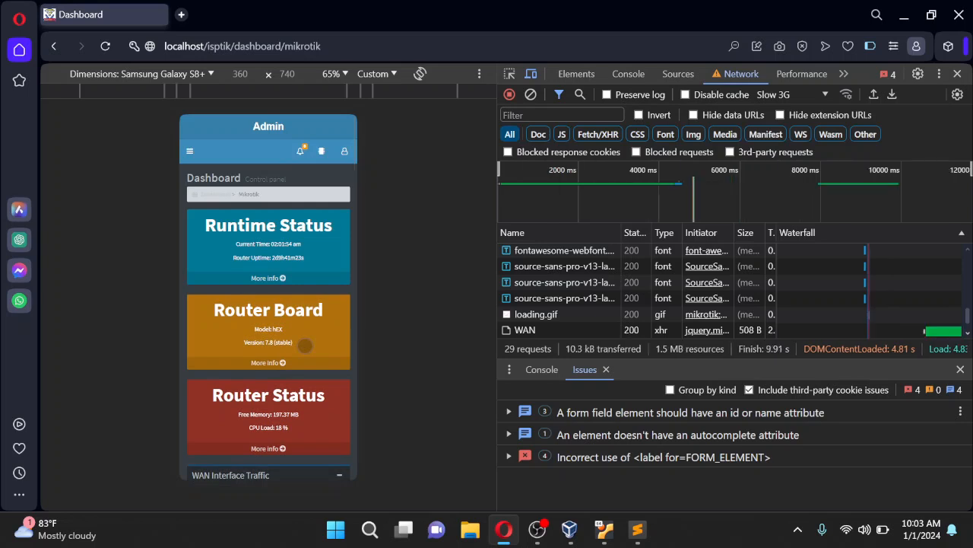
scroll(304, 346, down, 3)
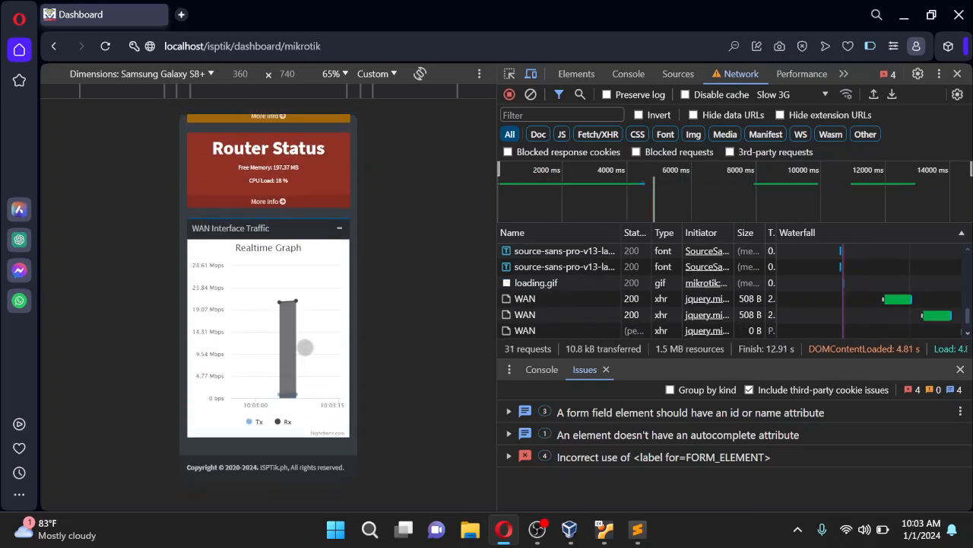
scroll(324, 343, up, 1)
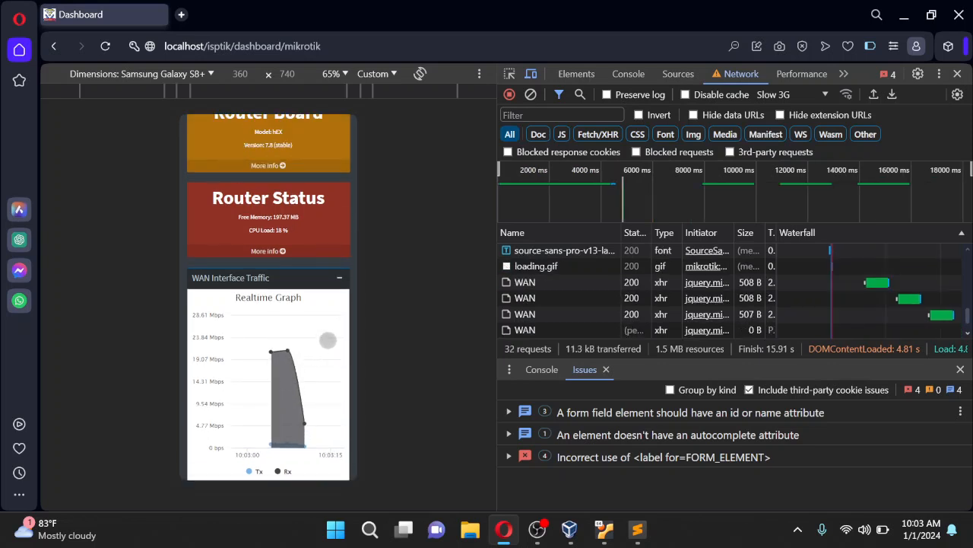
scroll(328, 338, up, 2)
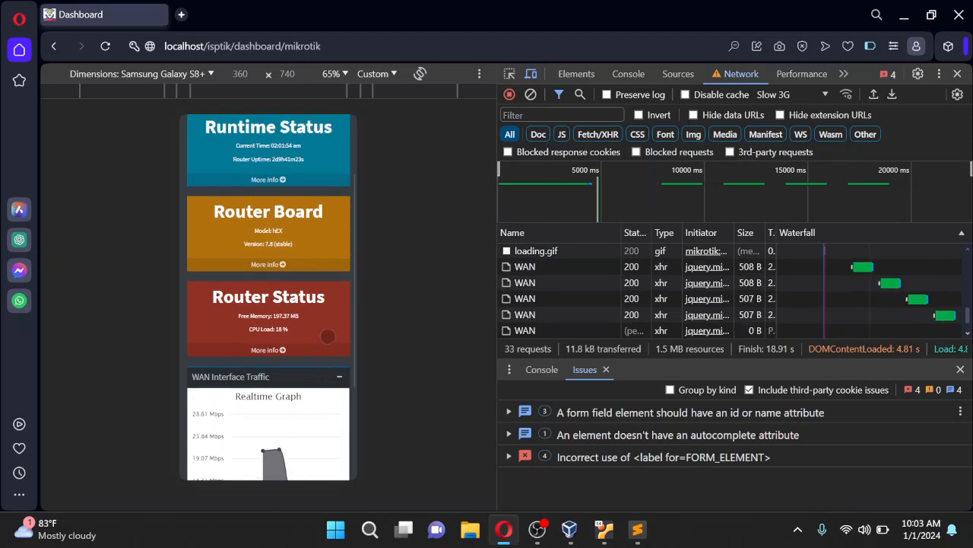
scroll(328, 334, down, 1)
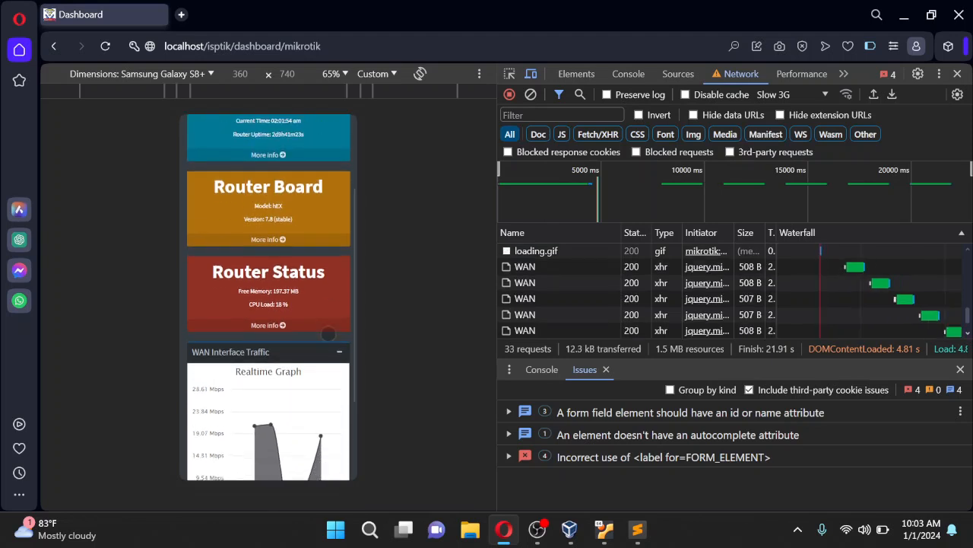
scroll(329, 332, up, 3)
scroll(328, 332, up, 1)
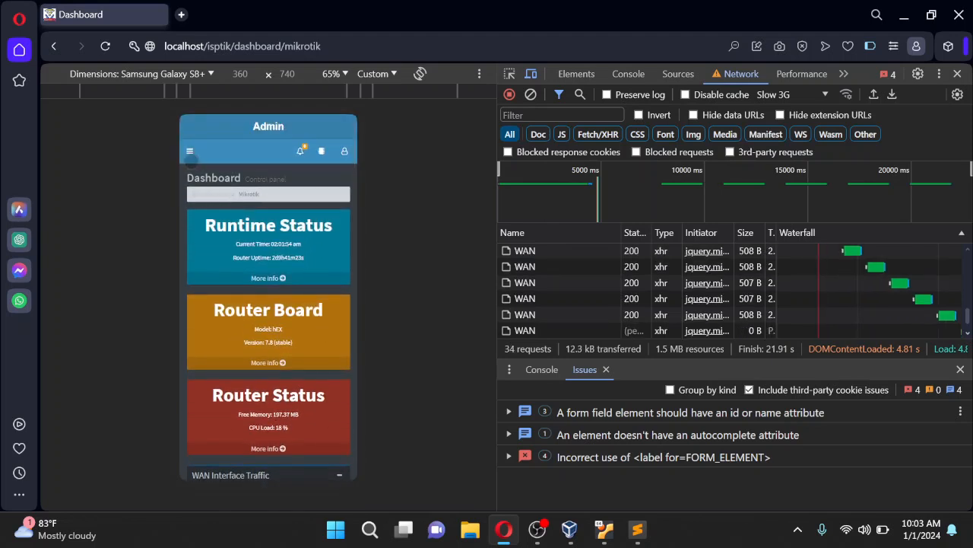
click(191, 152)
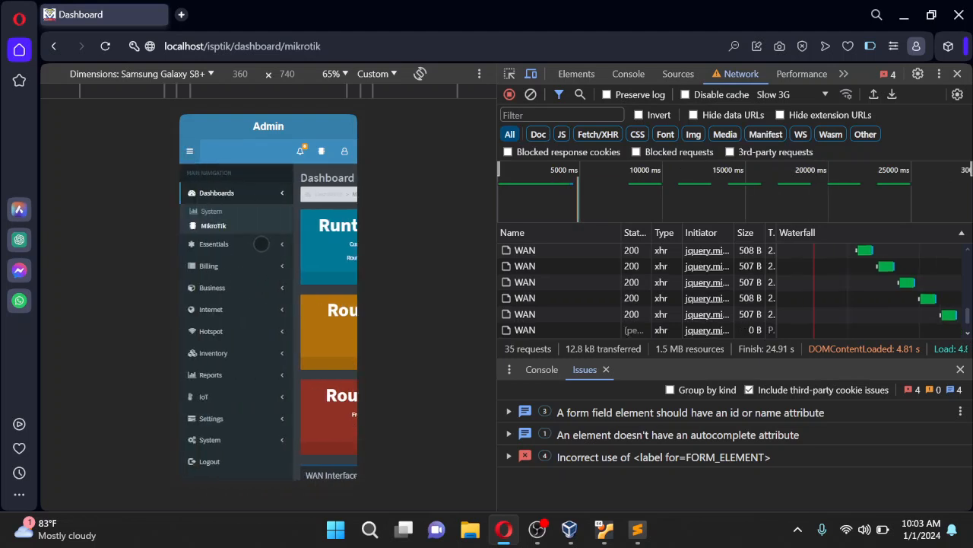
In Settings > Themes, select Light from the Select Theme list and apply it
click(261, 245)
scroll(272, 318, down, 1)
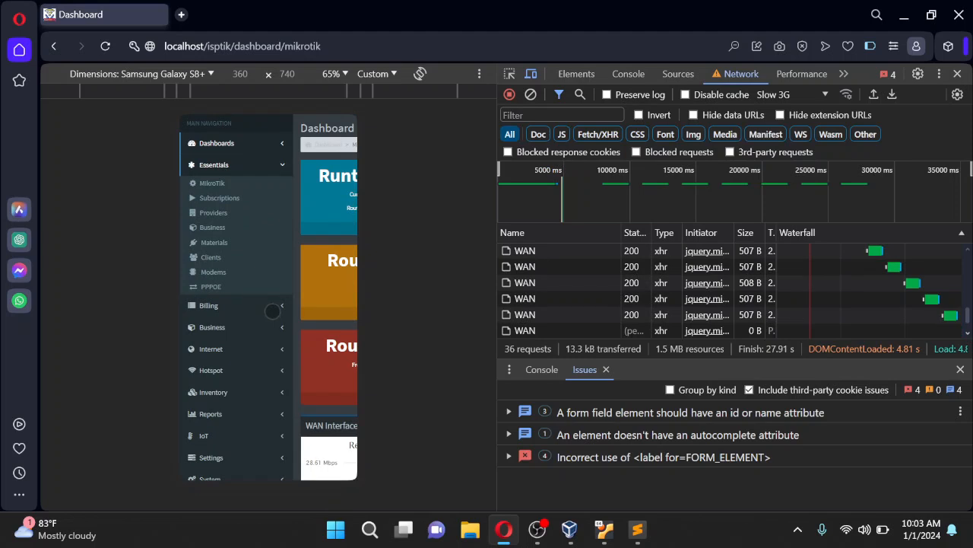
scroll(272, 311, down, 1)
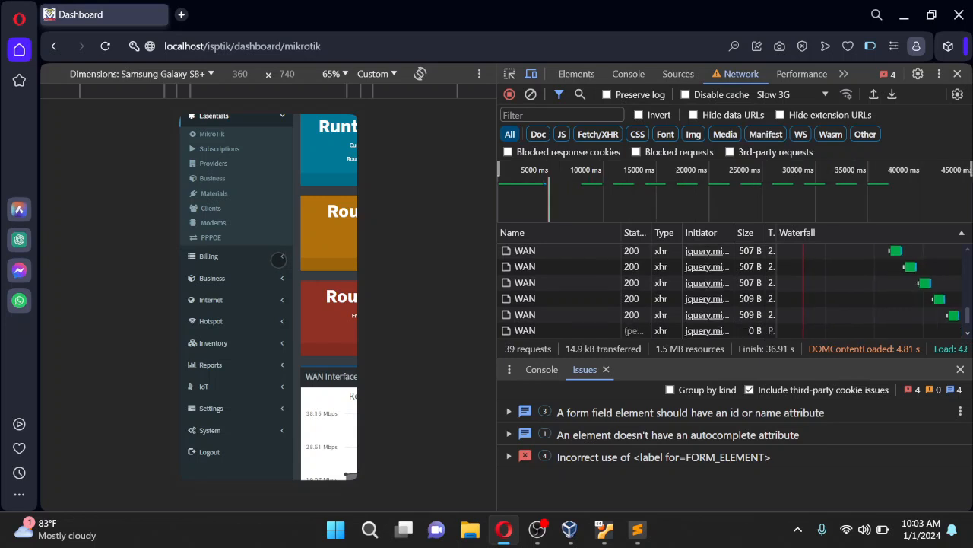
scroll(279, 260, down, 2)
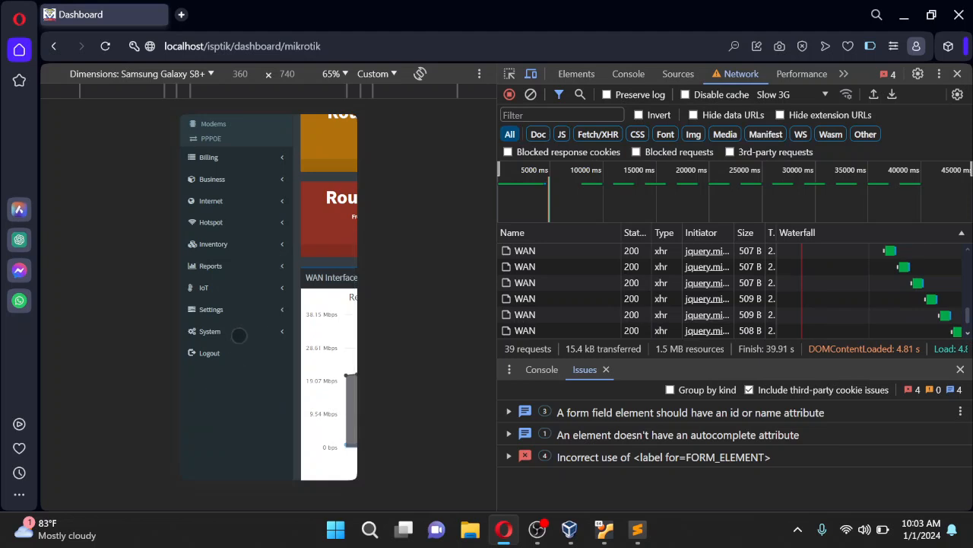
click(227, 308)
click(229, 272)
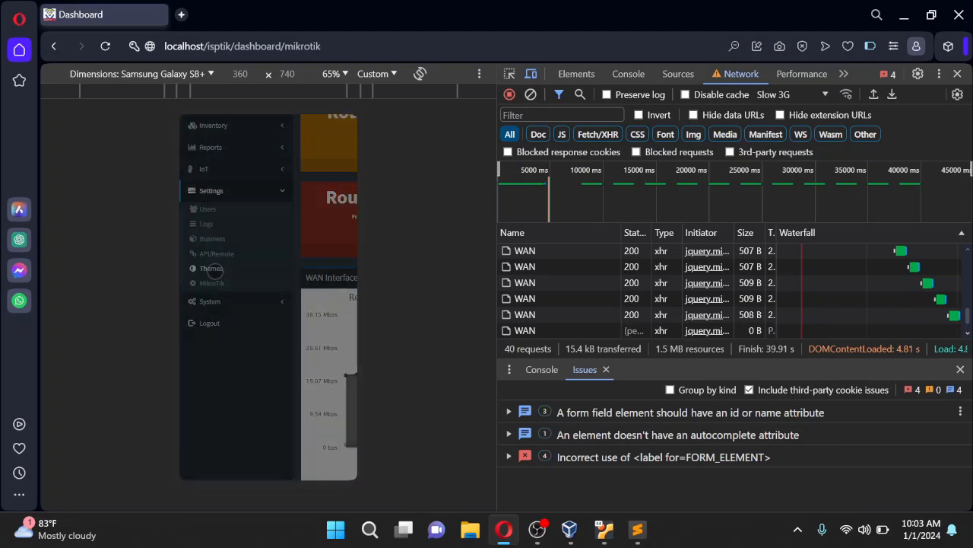
click(231, 241)
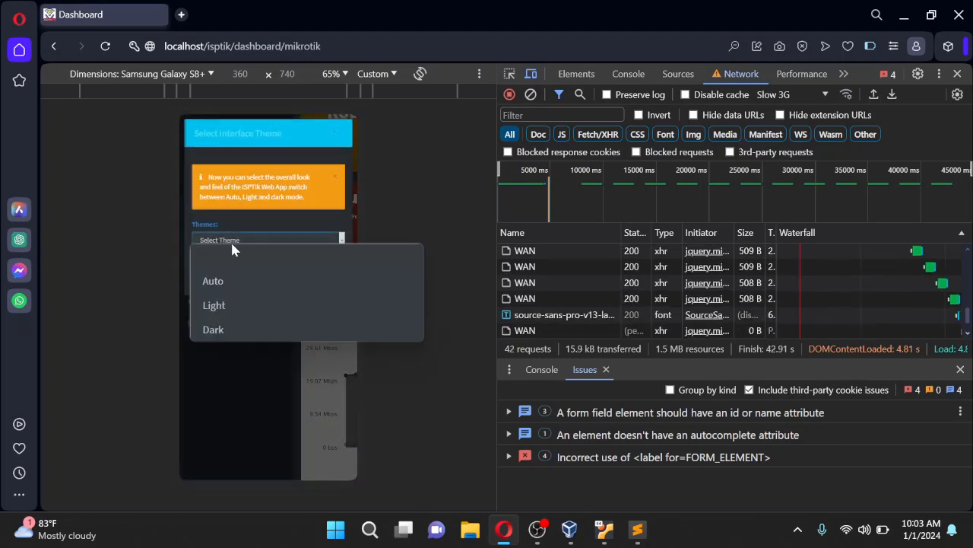
click(214, 305)
click(332, 281)
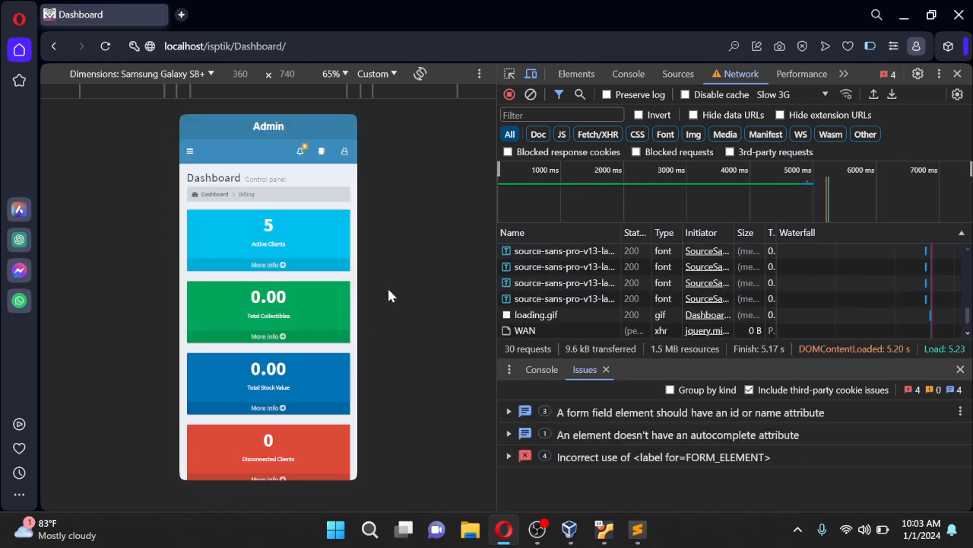
Scroll through the light dashboard cards and area chart, then open the side navigation
scroll(307, 289, down, 8)
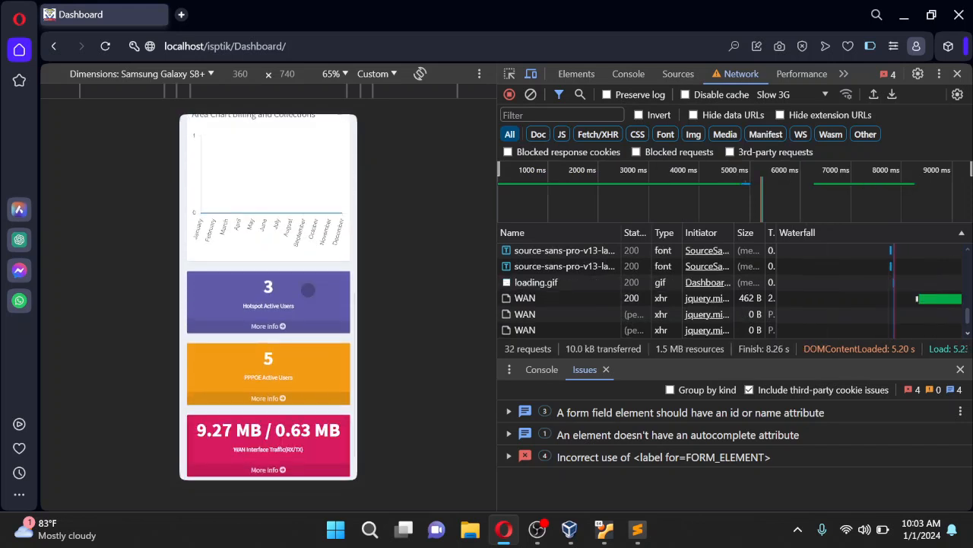
scroll(307, 289, down, 1)
scroll(308, 289, up, 6)
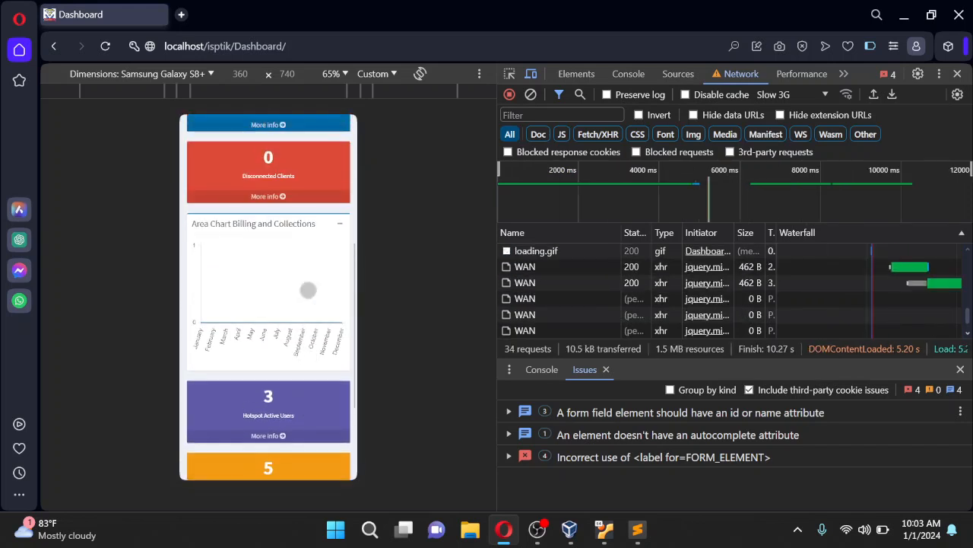
scroll(307, 289, up, 2)
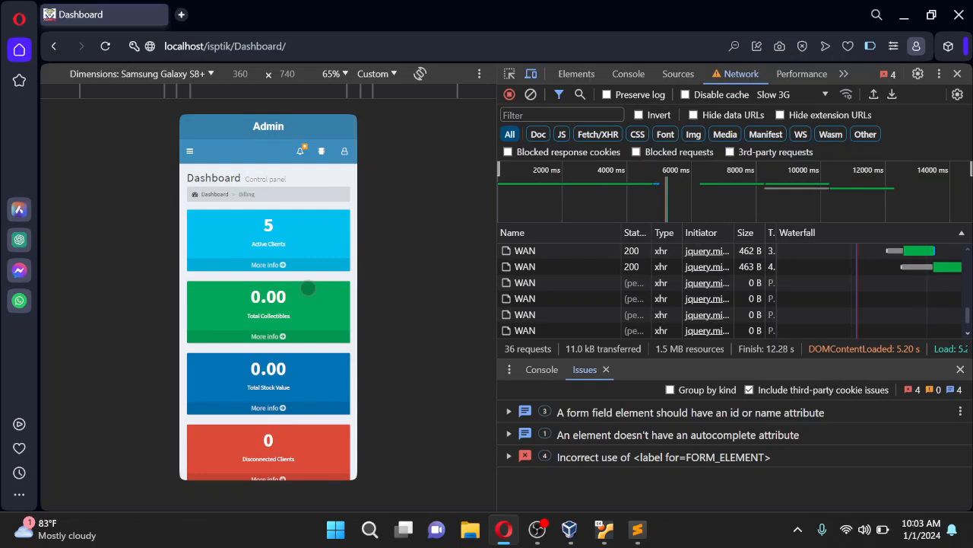
scroll(307, 288, down, 6)
scroll(302, 238, up, 6)
click(189, 151)
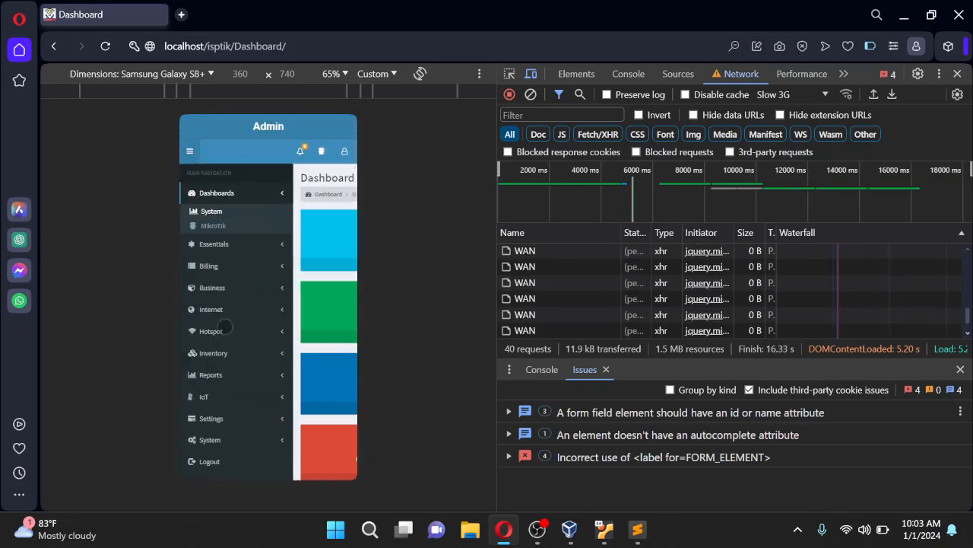
In Settings > Themes, select Auto from the Select Theme list and apply it
scroll(223, 330, down, 2)
click(217, 271)
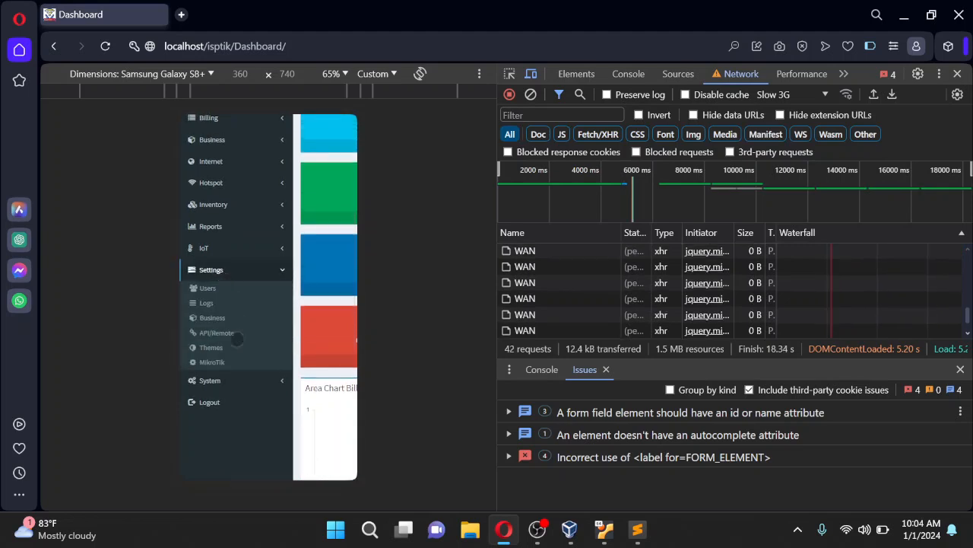
click(214, 348)
click(235, 240)
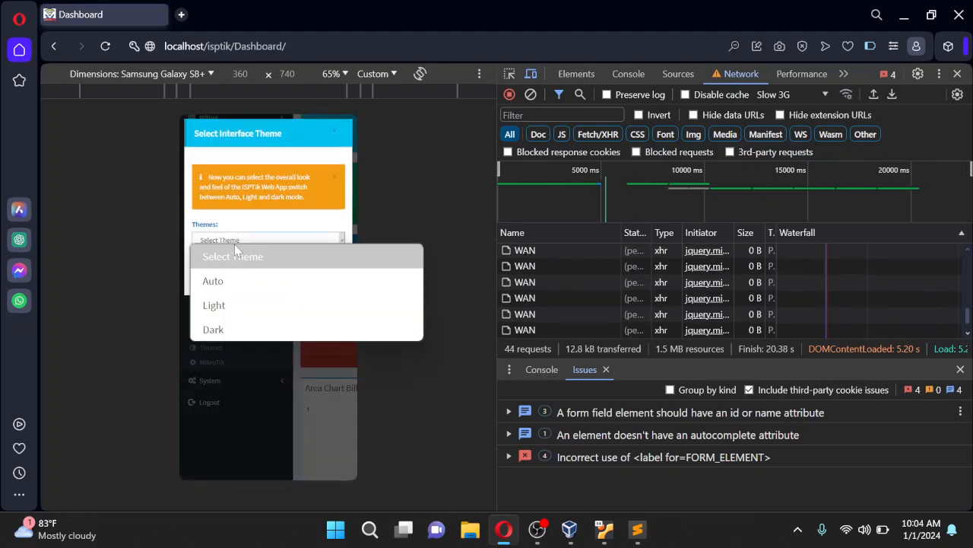
click(230, 282)
click(327, 281)
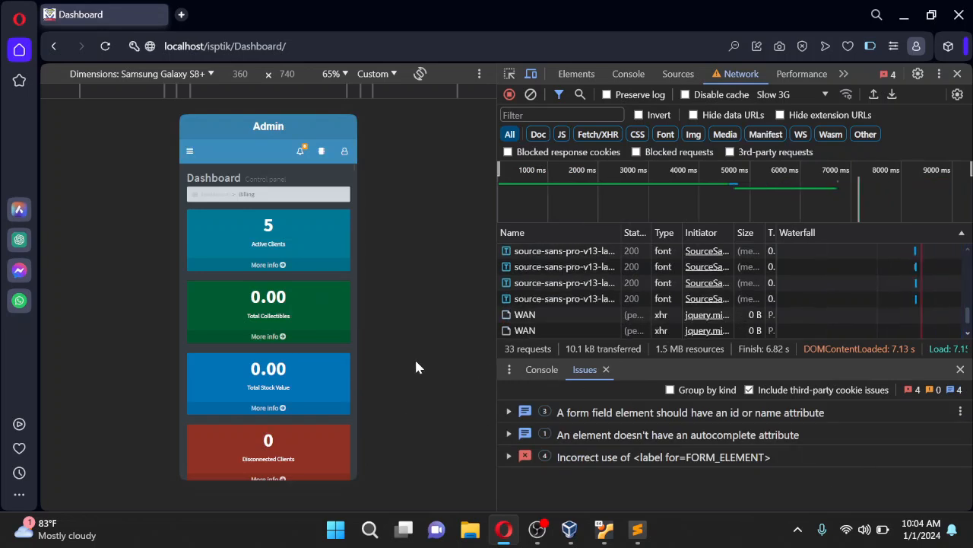
Close the developer tools to show the dark dashboard at full width
scroll(321, 277, down, 10)
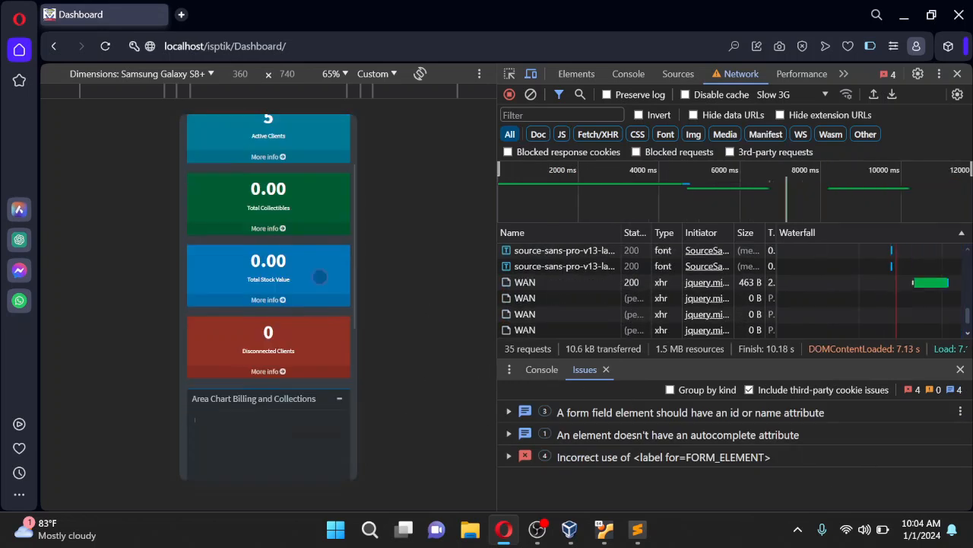
scroll(322, 281, up, 5)
scroll(322, 282, up, 5)
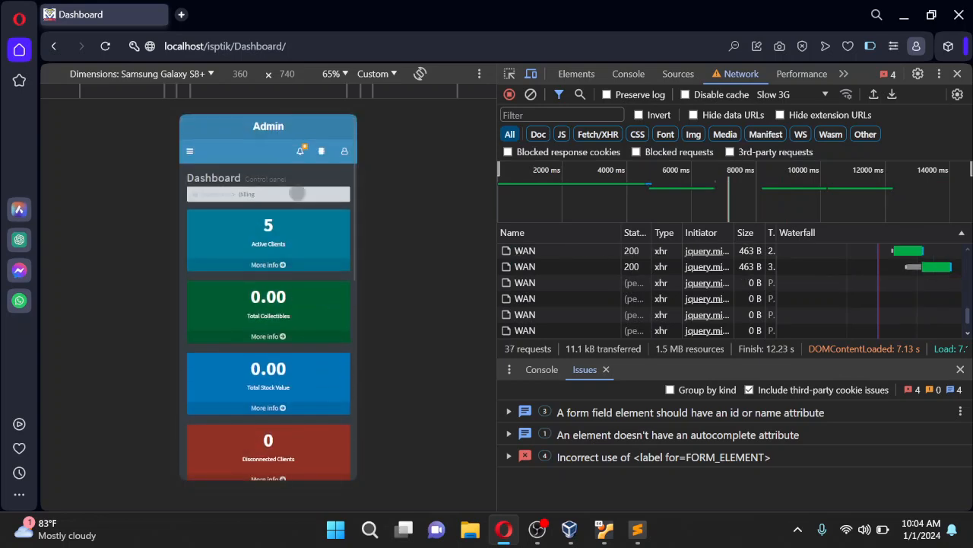
click(957, 74)
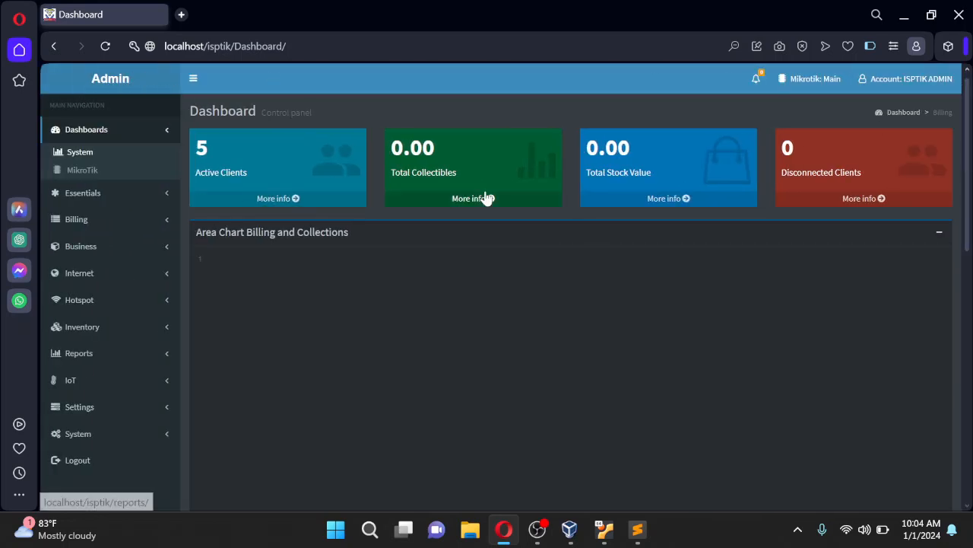
Reload the dashboard and select 'Dashboard/' at the end of the address
scroll(608, 361, down, 5)
scroll(667, 352, up, 5)
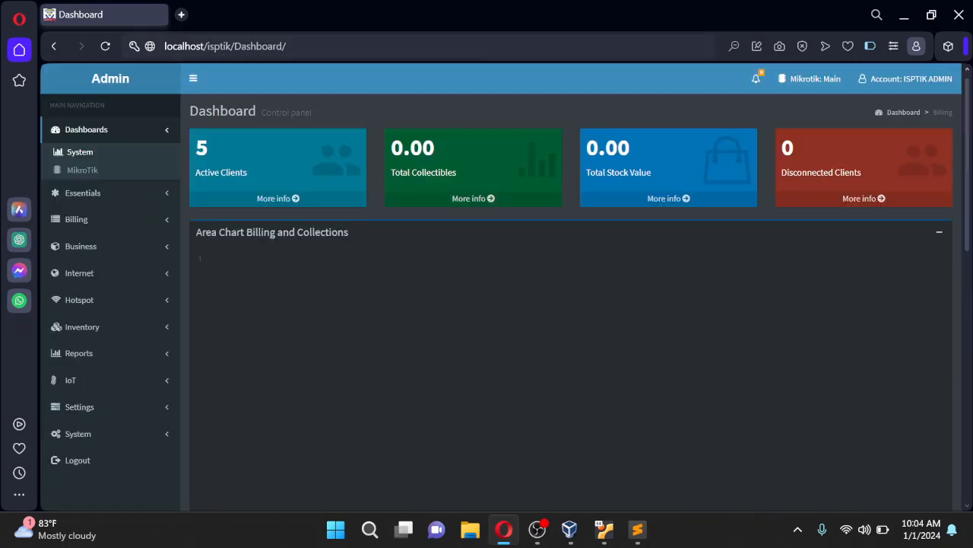
click(105, 46)
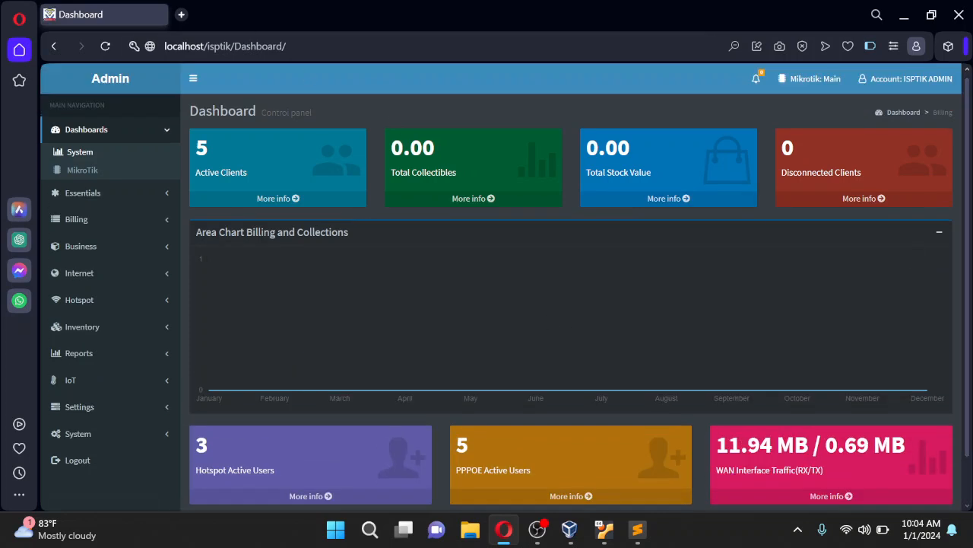
drag(287, 47, 234, 46)
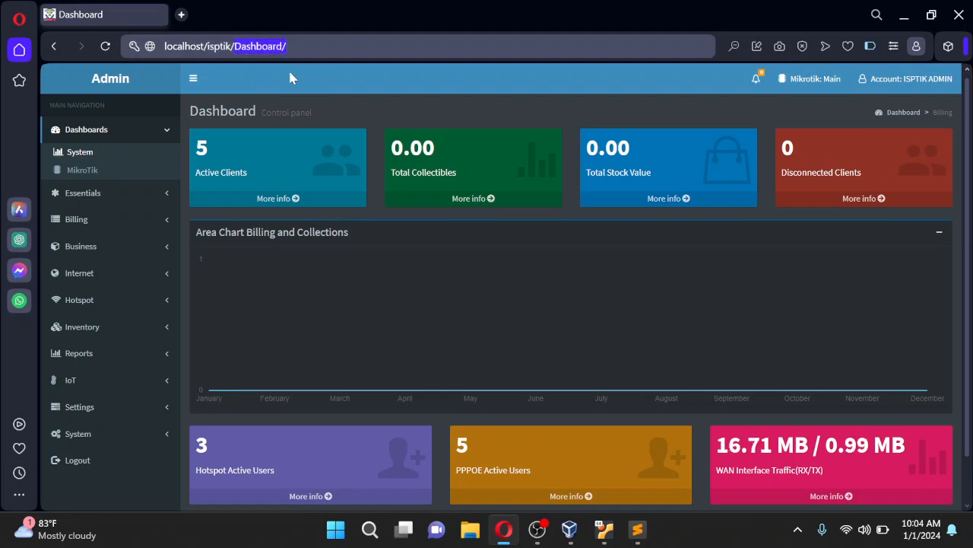
Change the address to localhost/isptik/Users/apply_theme/default-darker and load it
text(Userss)
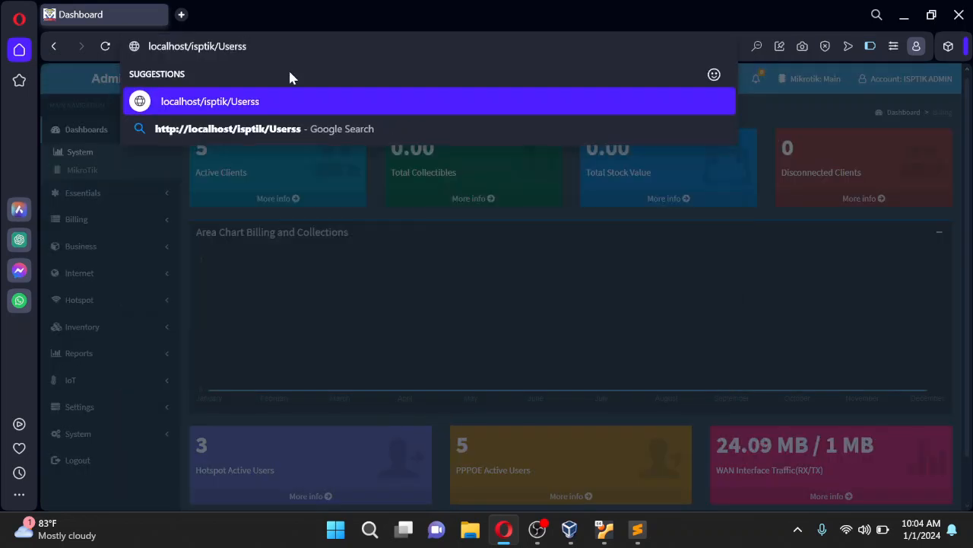
key(BackSpace)
text(/app)
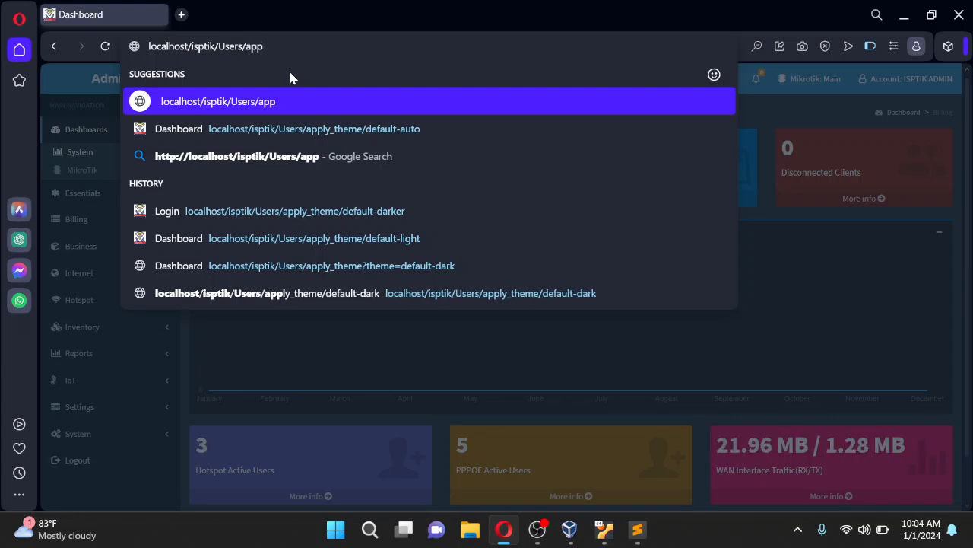
text(ly)
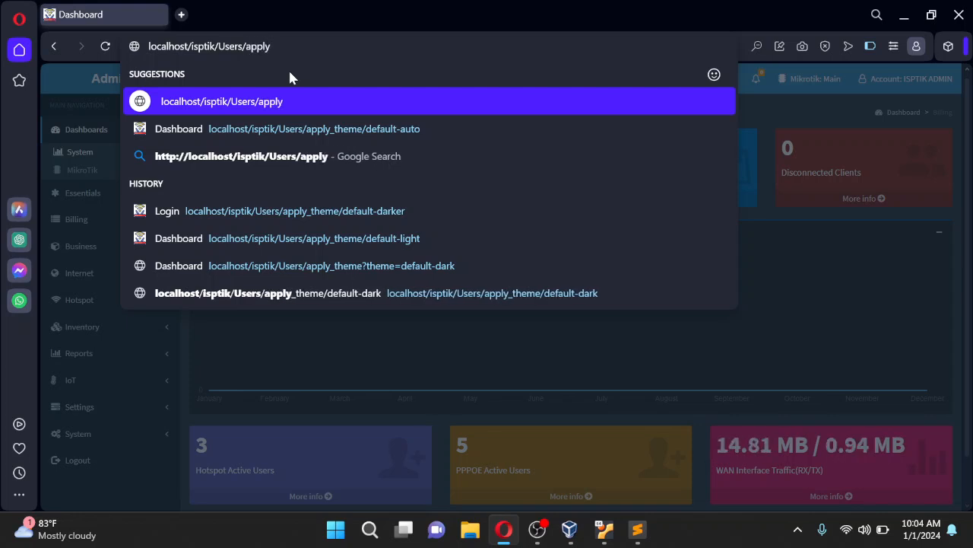
text(_them)
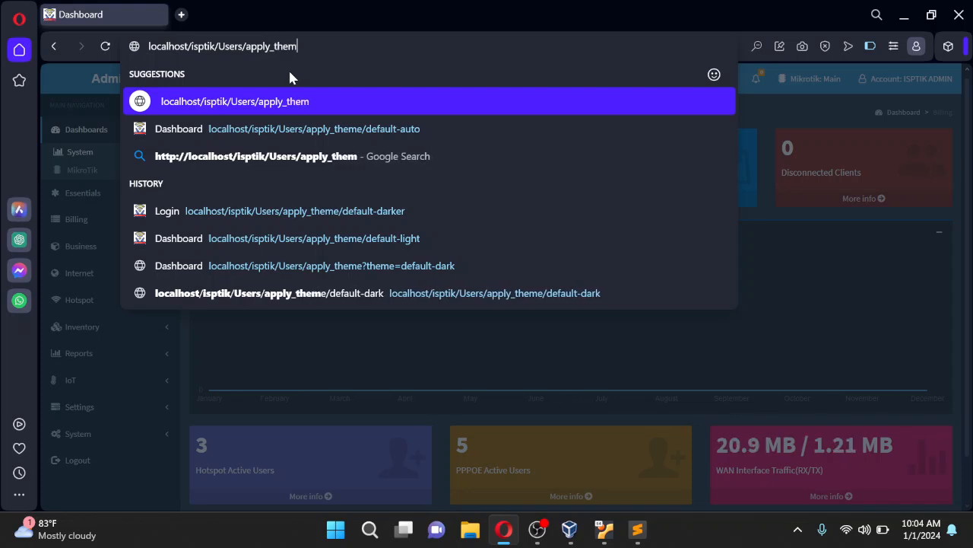
text(e/)
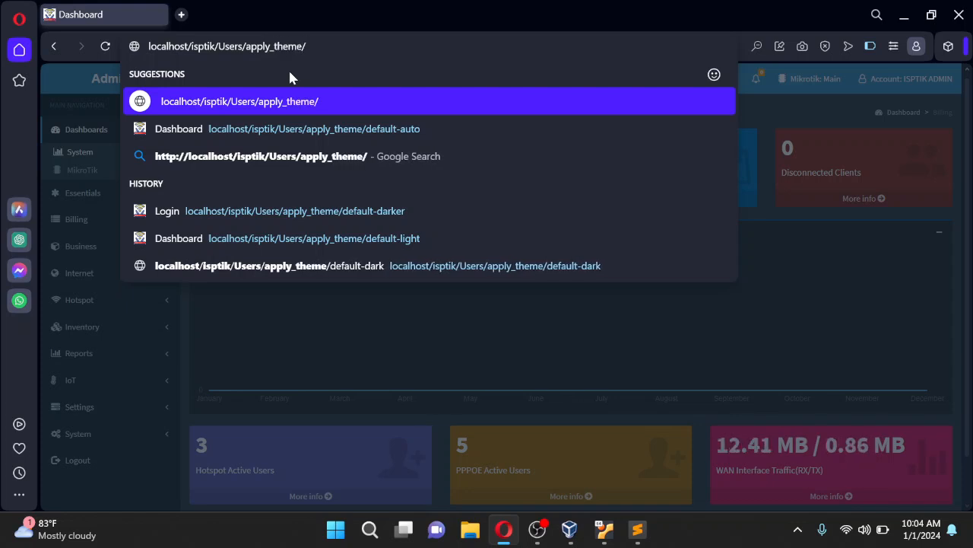
text(default-)
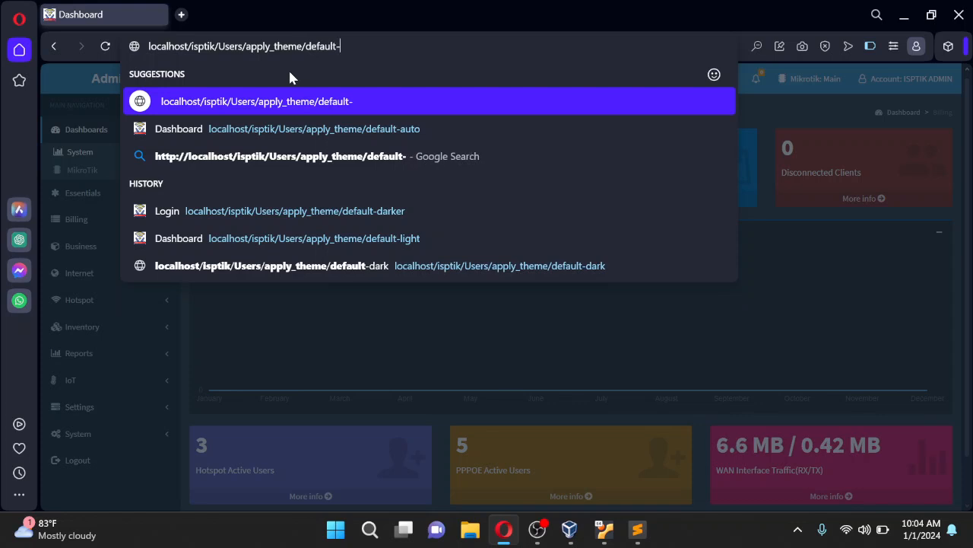
text(darker)
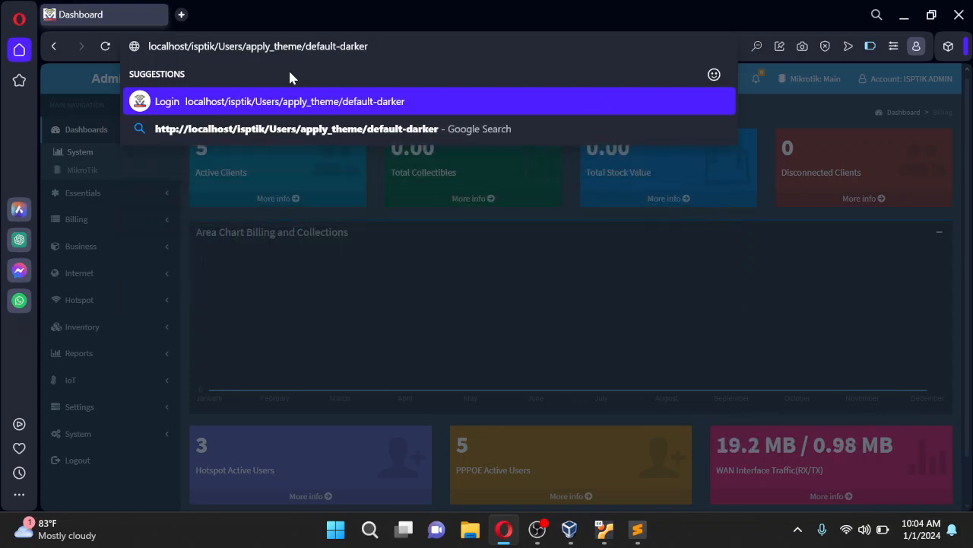
key(Return)
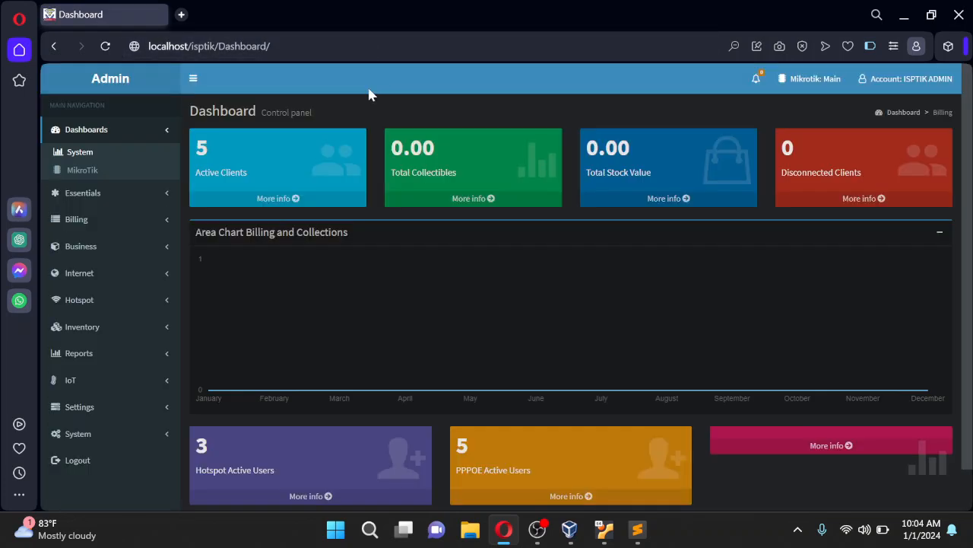
Collapse the sidebar to icons and expand it back to full labels
scroll(871, 322, down, 2)
scroll(966, 297, up, 2)
mouse_move(965, 241)
mouse_down()
mouse_move(966, 259)
mouse_move(966, 236)
mouse_up()
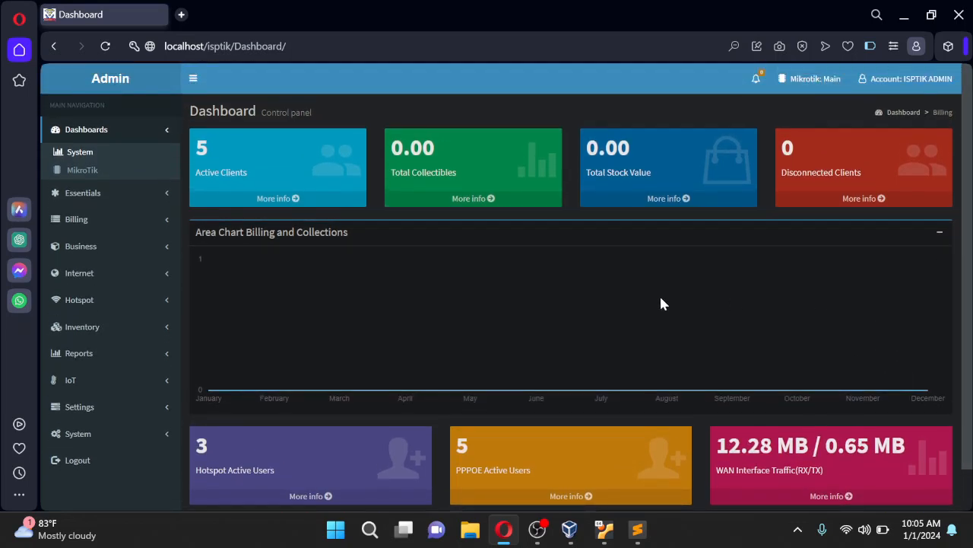
click(193, 79)
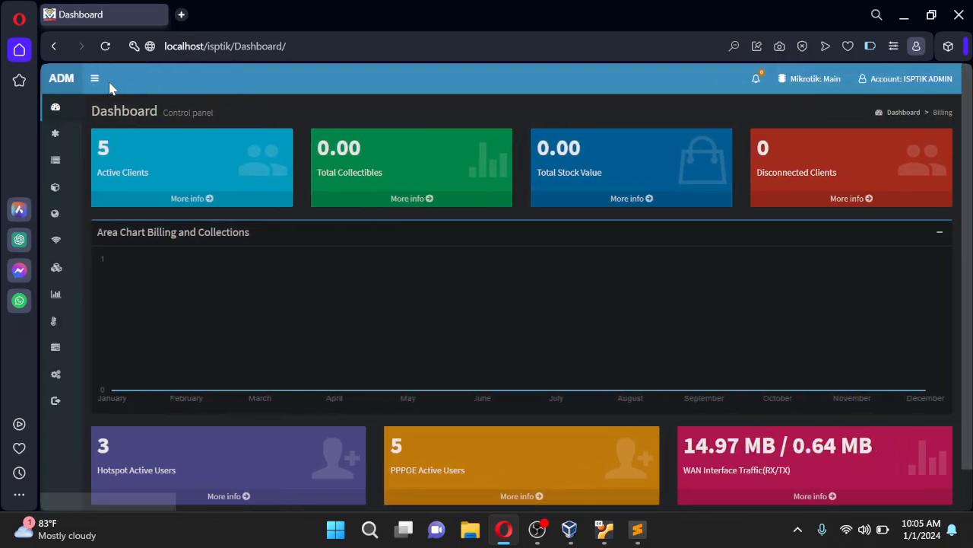
click(84, 79)
Log out of the dashboard and confirm the Log-out prompt
scroll(151, 445, down, 1)
click(84, 414)
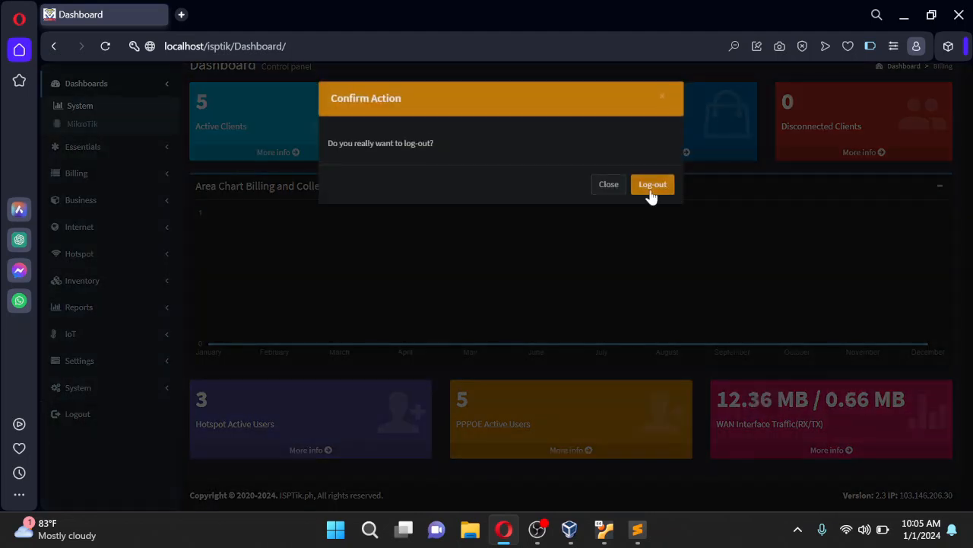
click(651, 190)
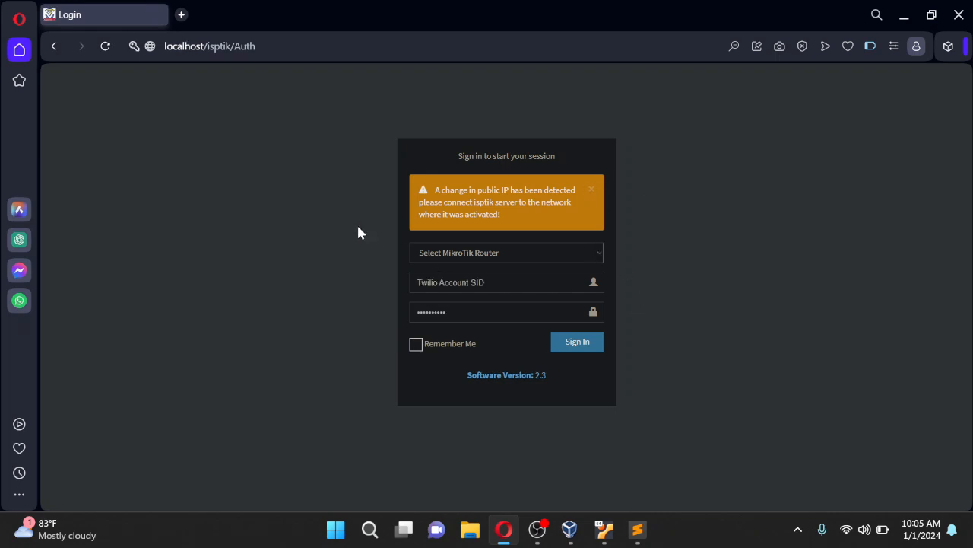
Sign in as the admin account from a saved browser login, with Remember Me left enabled
click(425, 346)
click(417, 344)
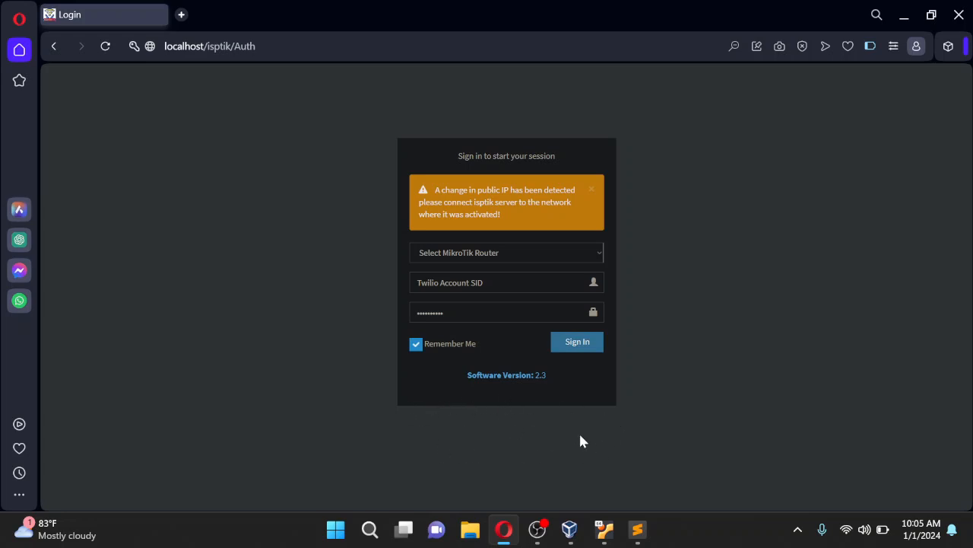
click(532, 283)
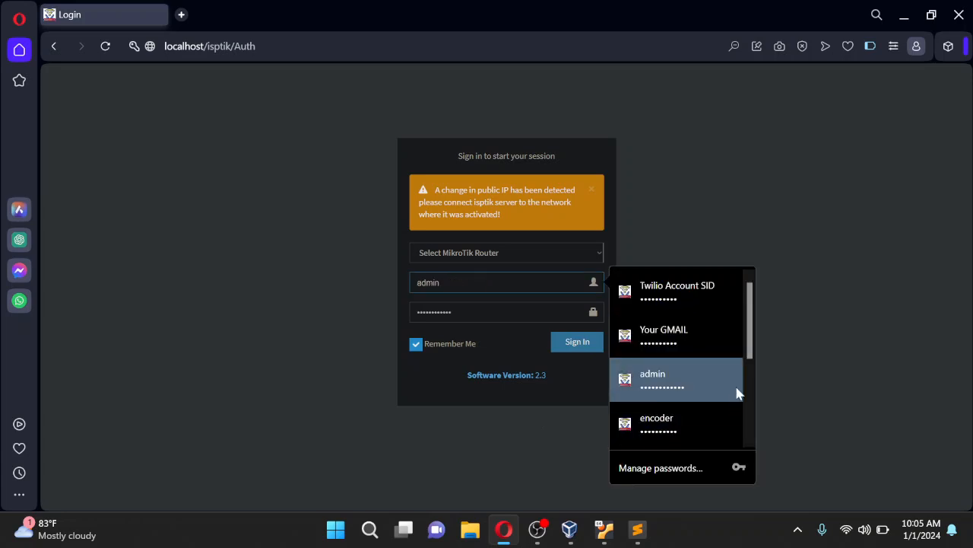
drag(750, 351, 758, 432)
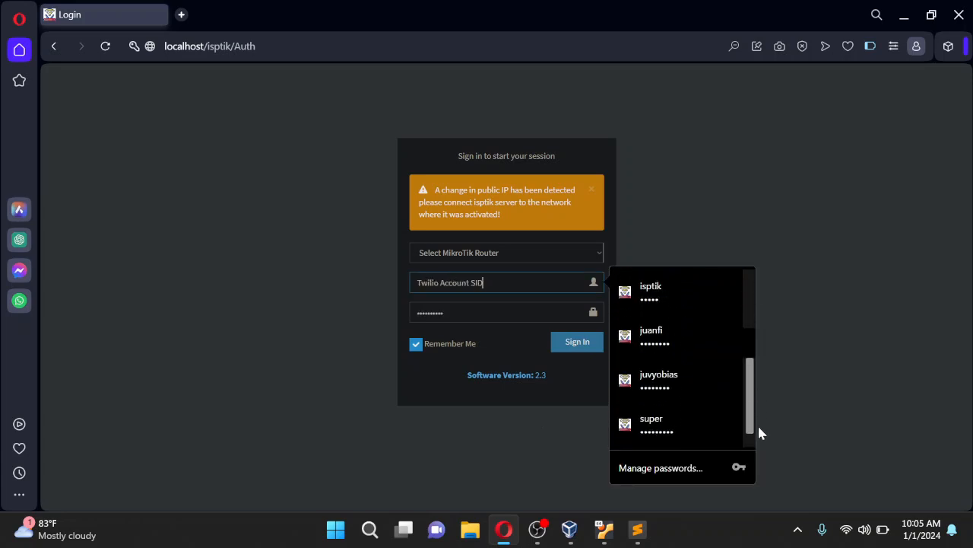
click(661, 287)
click(582, 344)
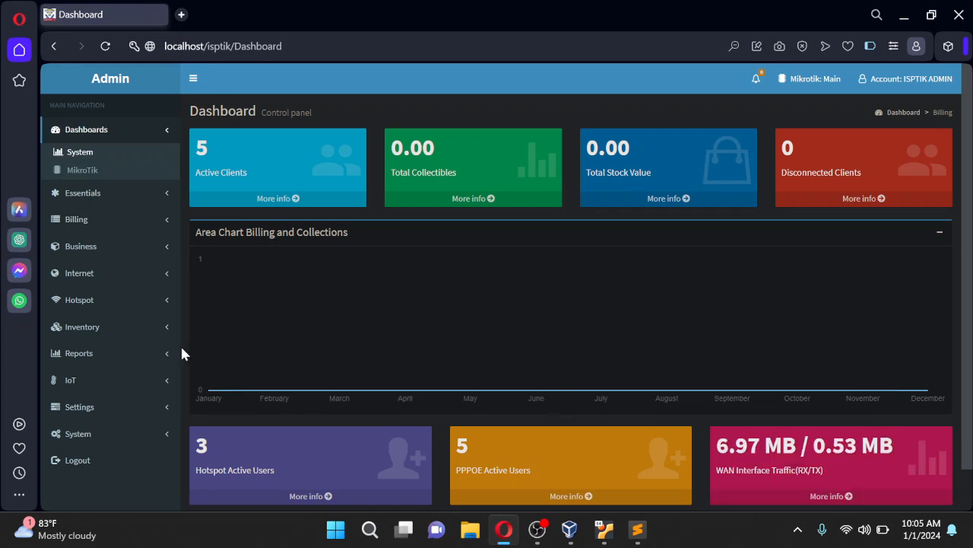
Pick Dark under Settings > Themes and apply it to the ISPTik interface
scroll(181, 348, down, 2)
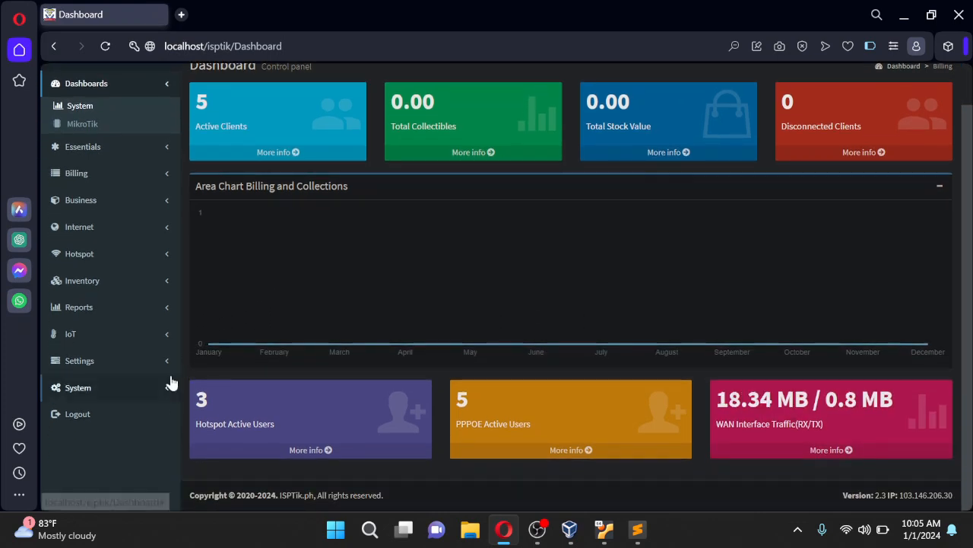
click(169, 362)
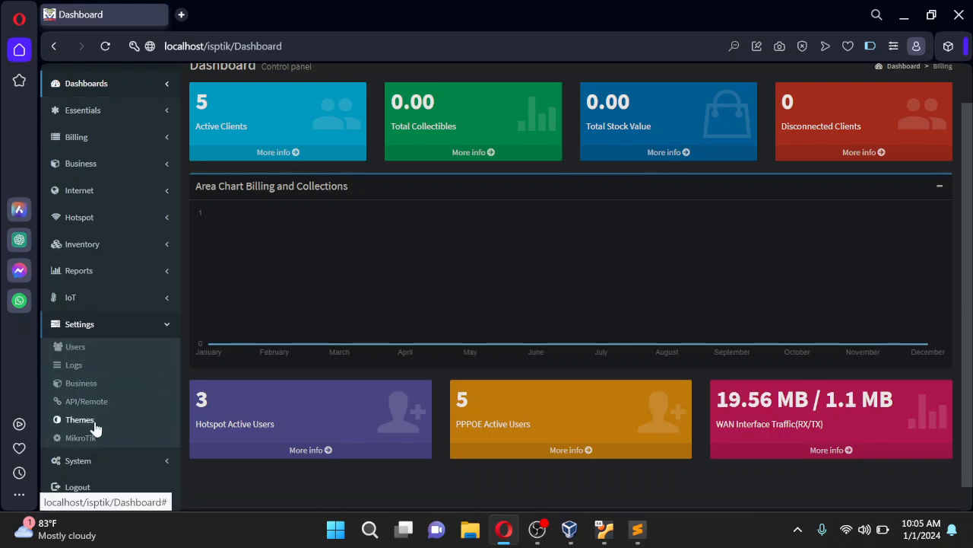
click(93, 424)
click(398, 219)
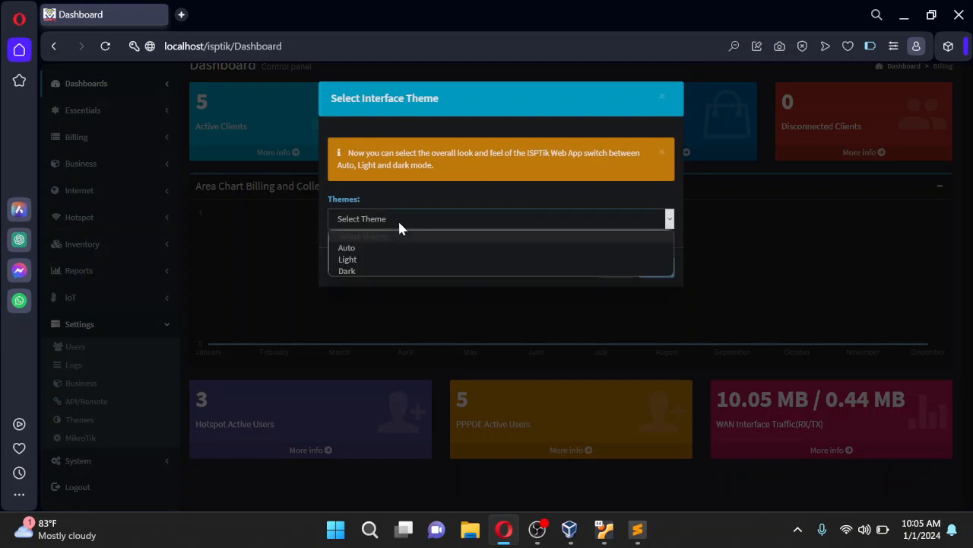
click(356, 272)
click(664, 275)
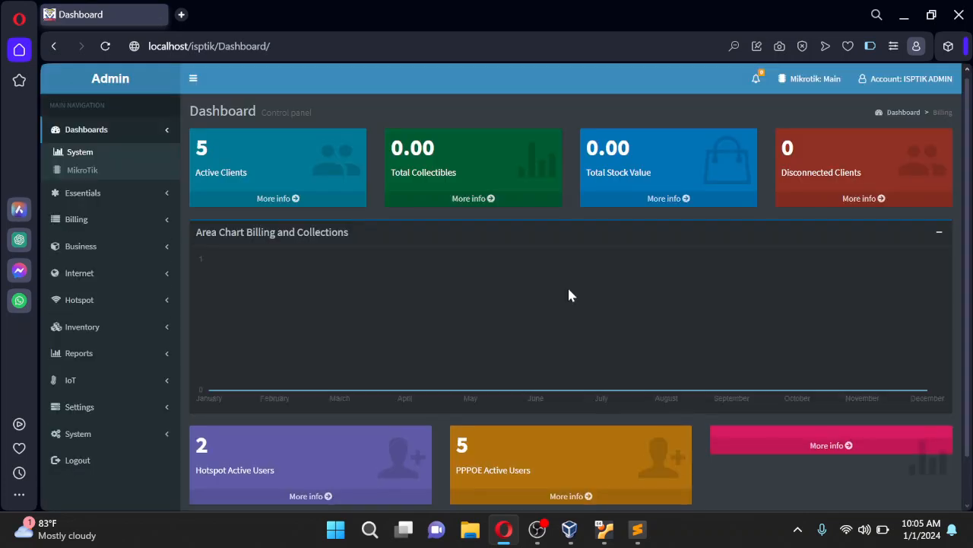
Look over the dark-themed dashboard, then bring OBS Studio to the front from the taskbar
scroll(949, 305, down, 2)
scroll(950, 305, up, 2)
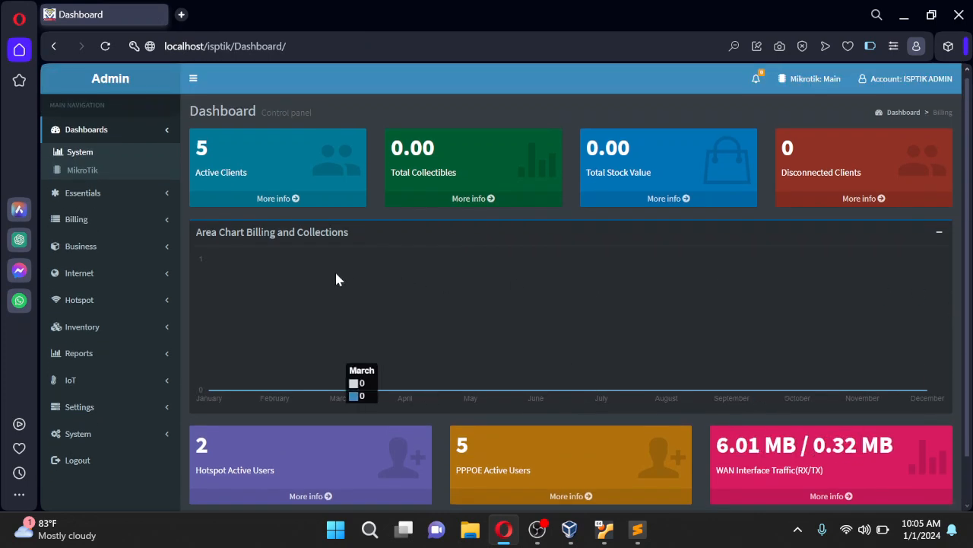
click(537, 529)
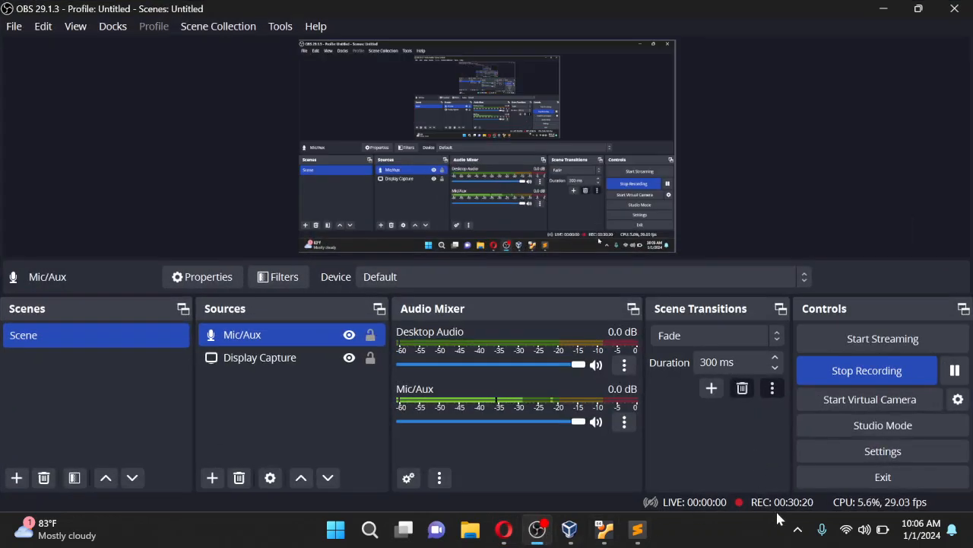
click(883, 8)
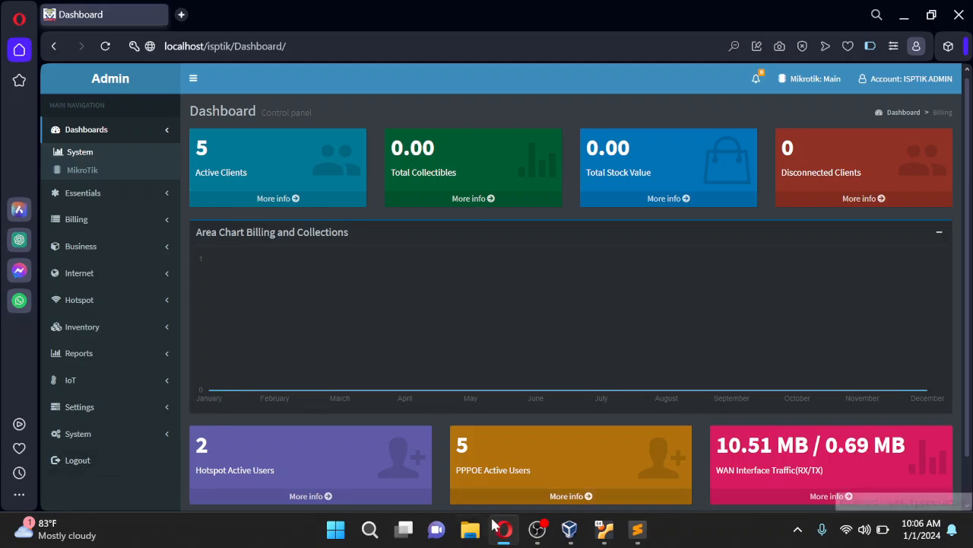
click(537, 530)
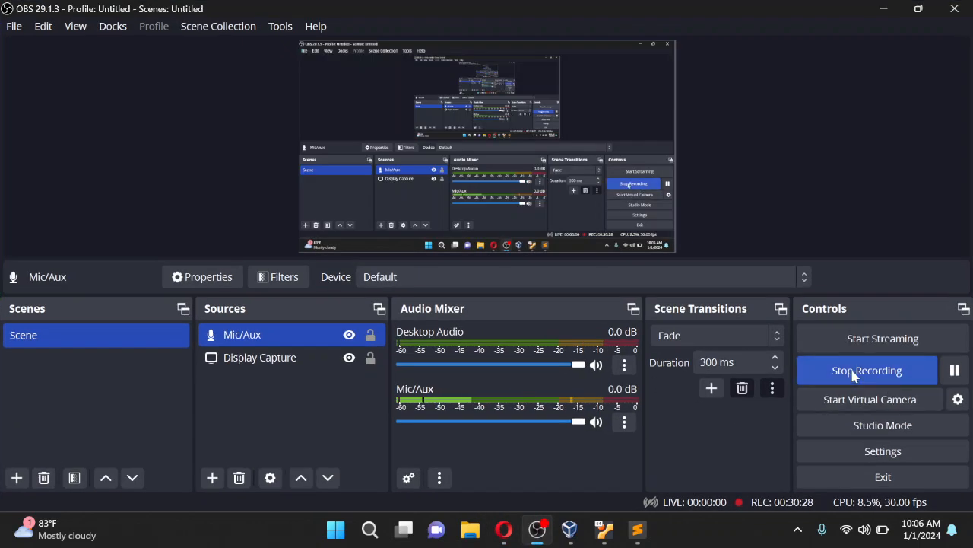